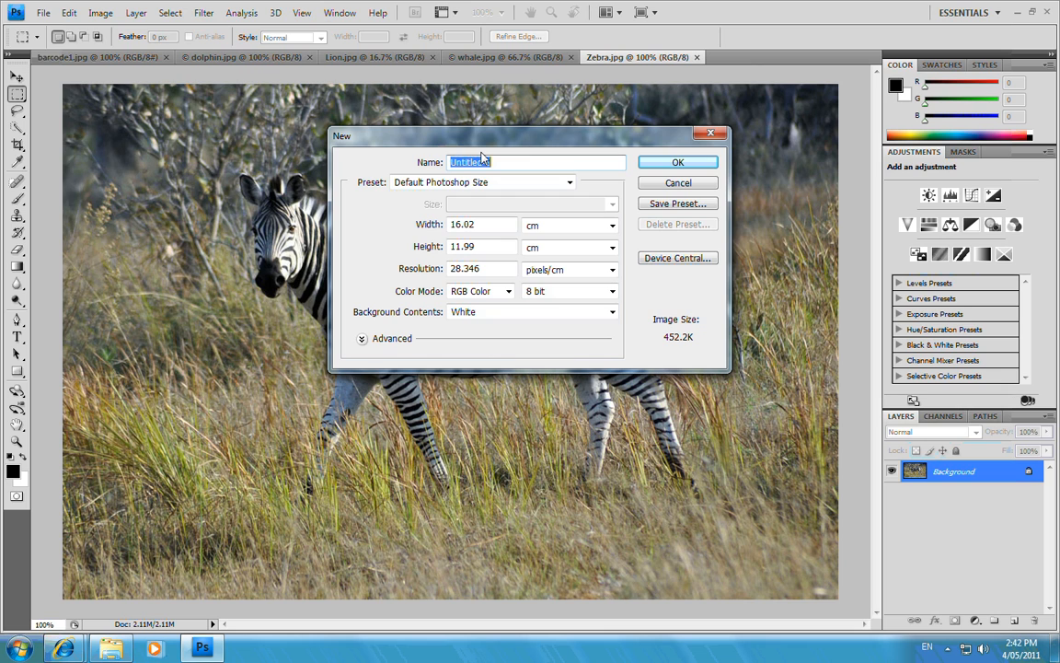
# - Create a new document named Magazine Cover using the International Paper preset at A4 size
pyautogui.write('Magazine Cover')
pyautogui.click(569, 182)
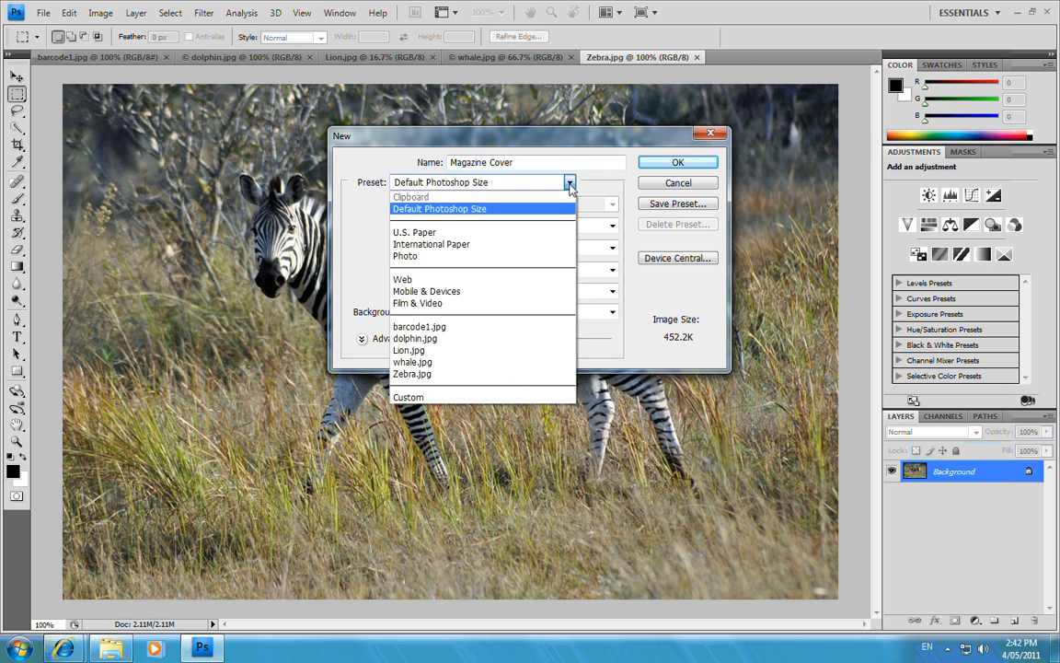
pyautogui.click(538, 244)
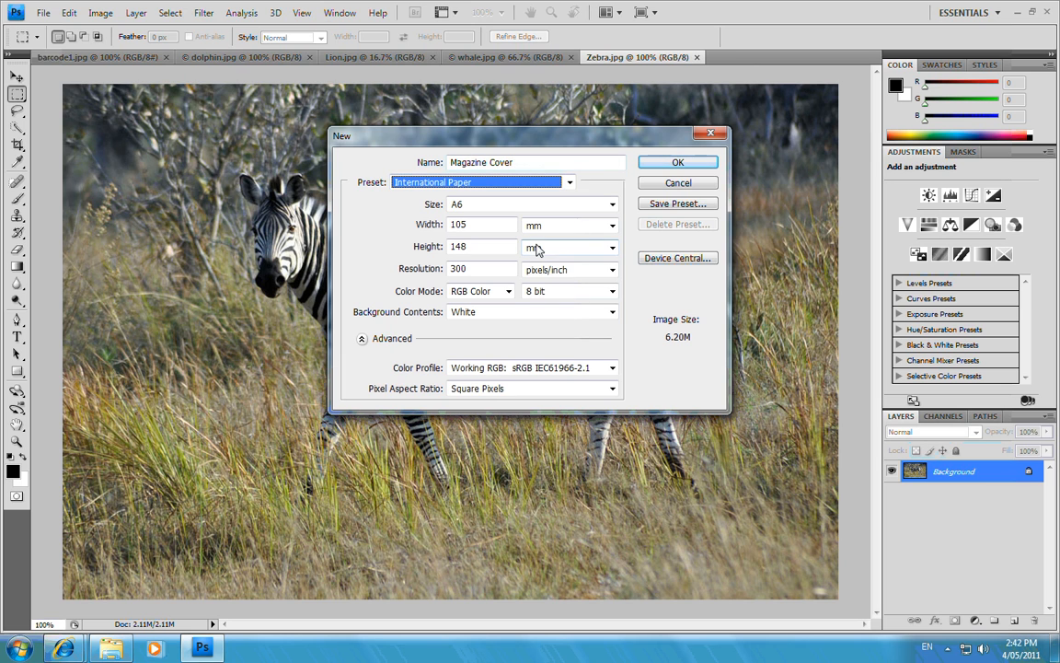
pyautogui.click(612, 204)
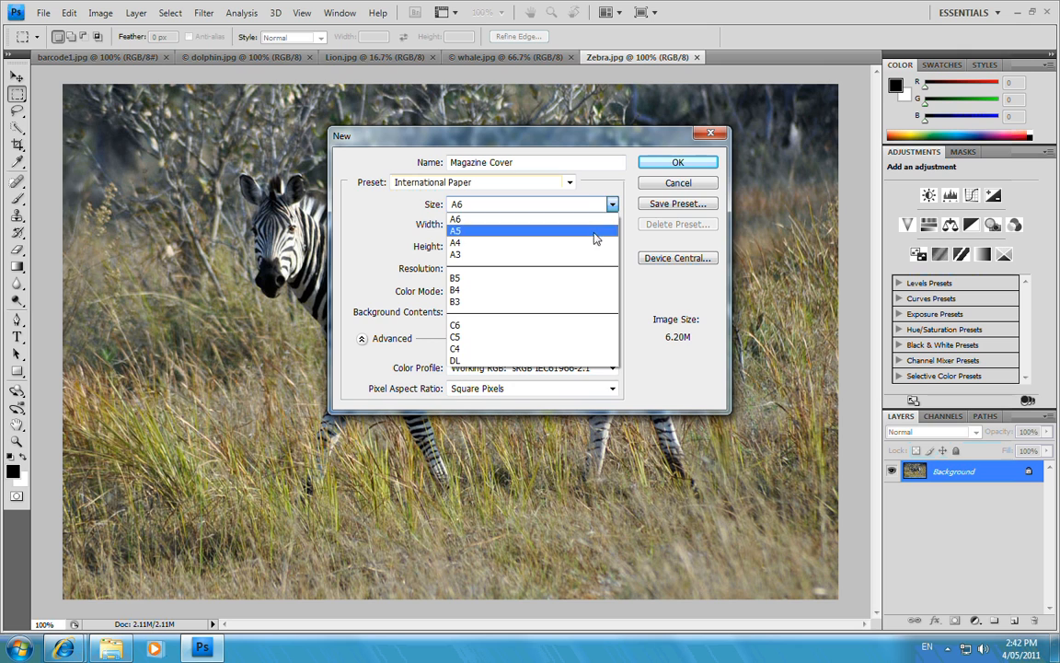
pyautogui.click(594, 243)
pyautogui.click(677, 162)
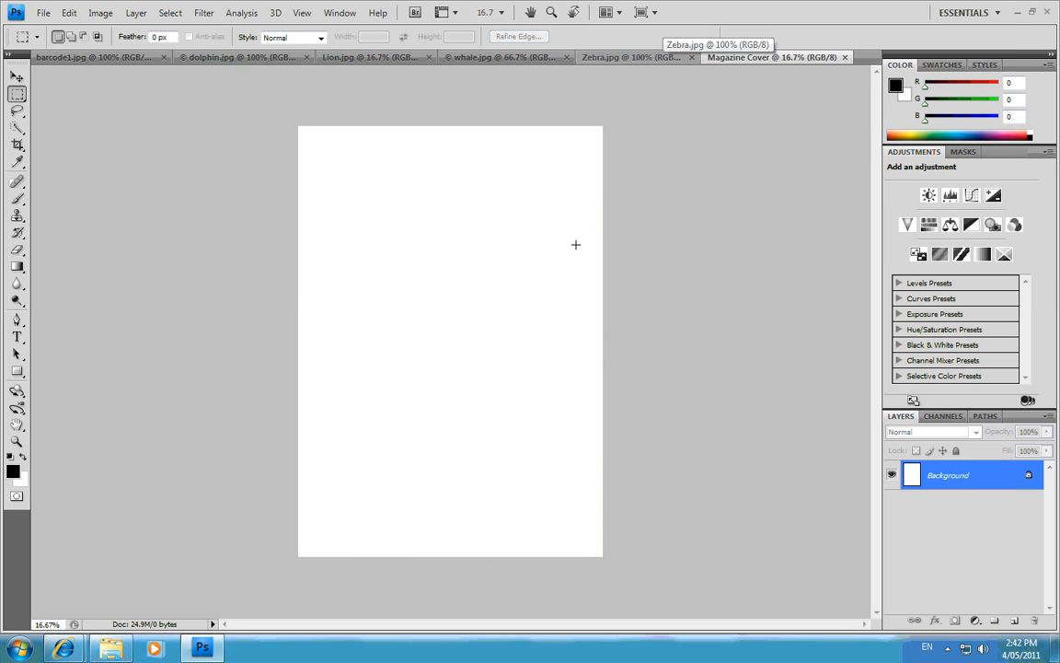
# - Look through the open zebra, whale, lion and dolphin images
pyautogui.click(635, 59)
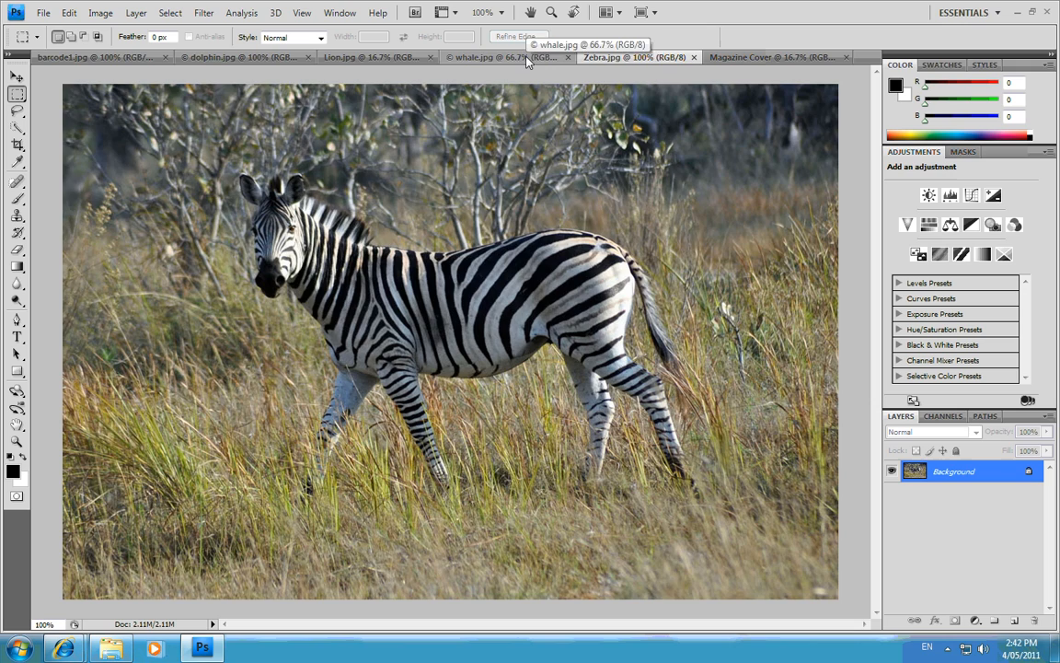
pyautogui.click(502, 57)
pyautogui.click(411, 58)
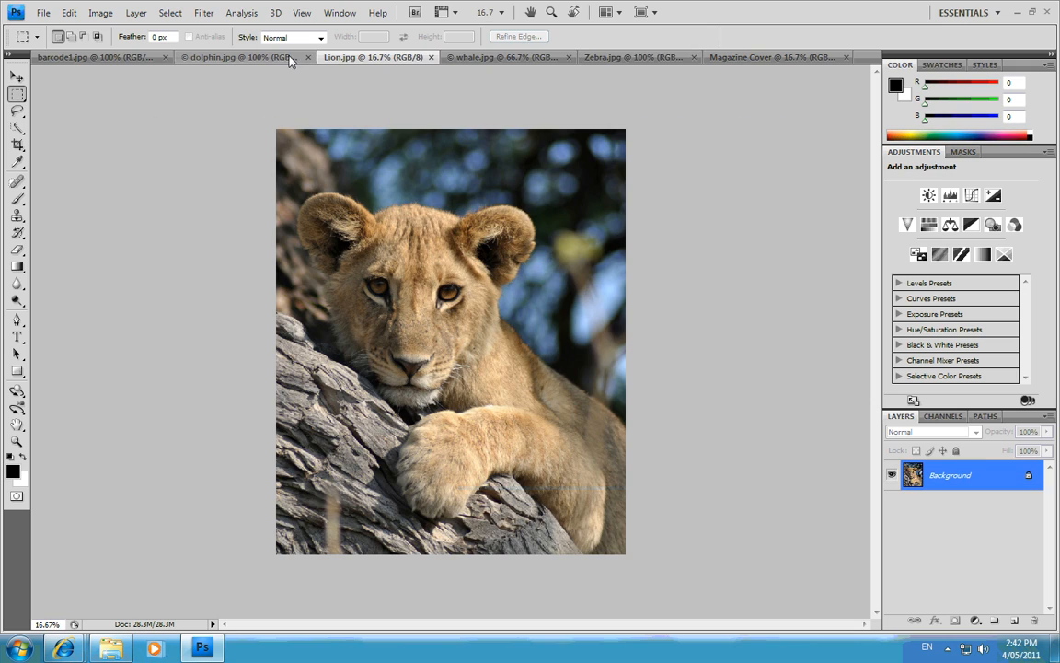
pyautogui.click(284, 57)
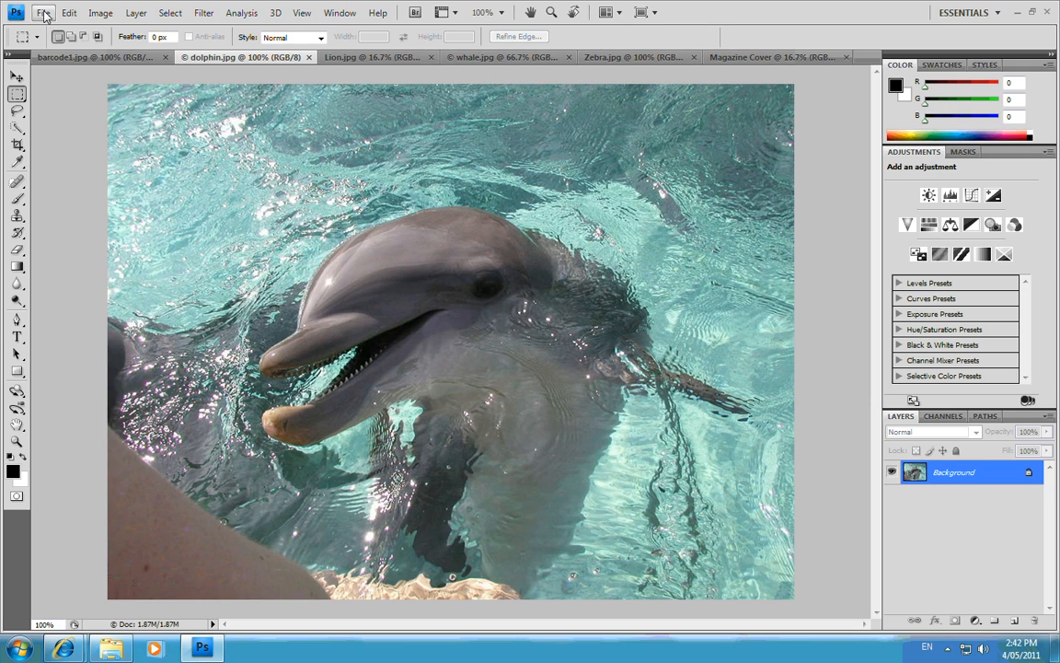
pyautogui.click(44, 14)
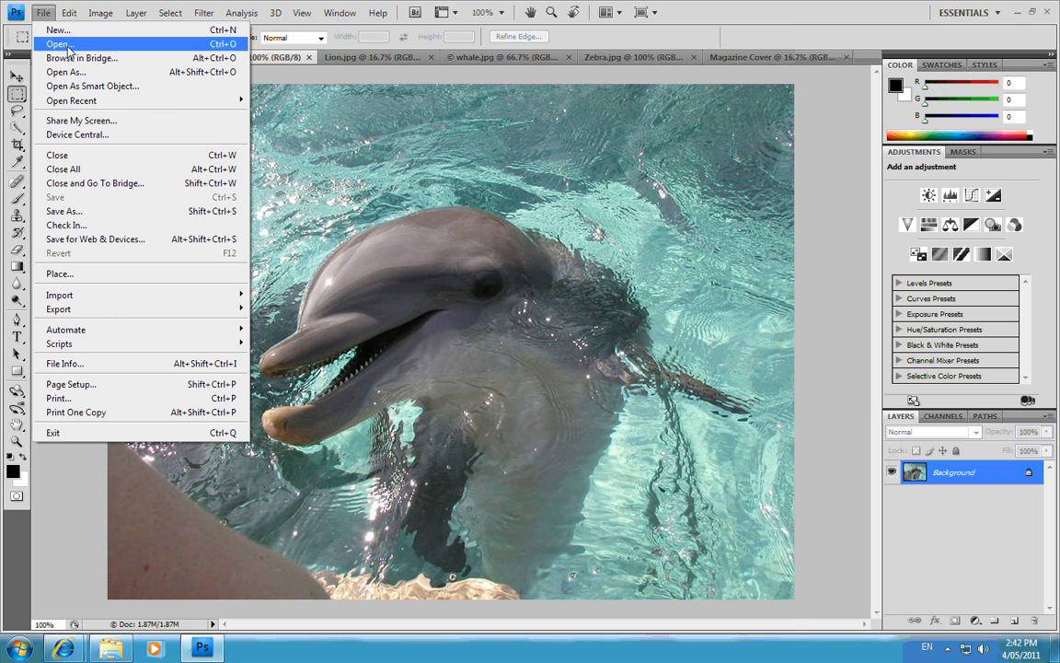
pyautogui.click(68, 45)
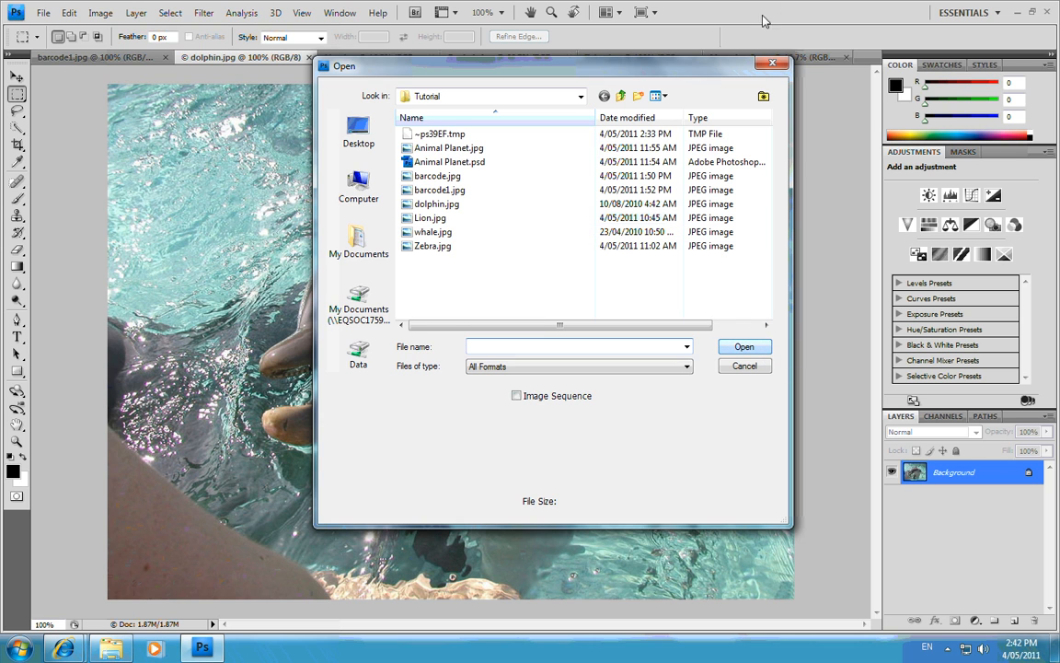
pyautogui.click(771, 63)
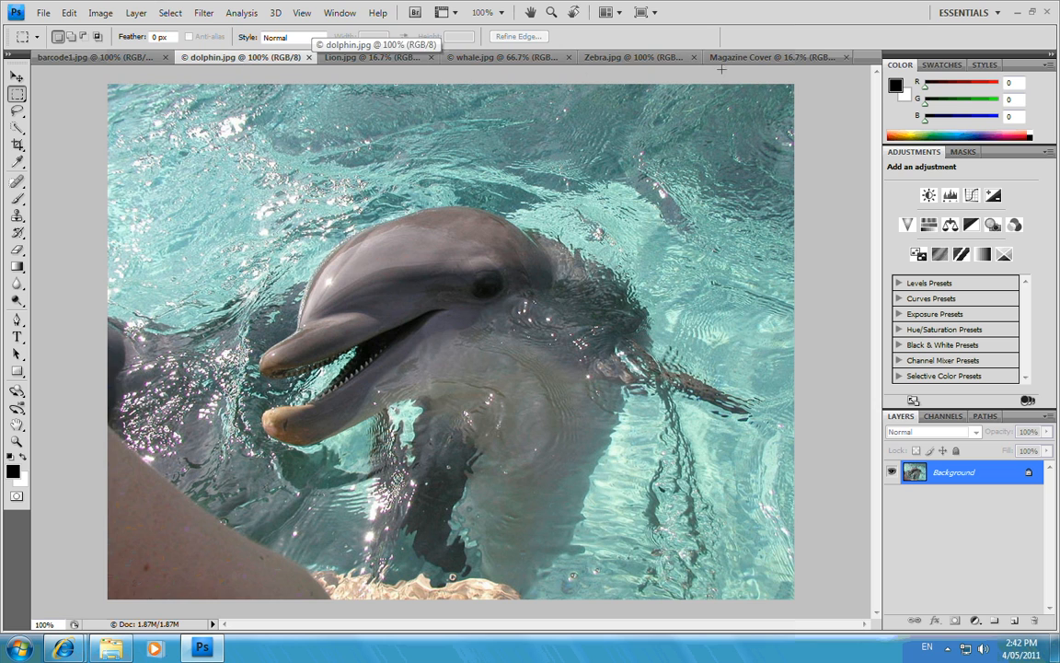
# - Copy the entire Lion.jpg image and paste it into the Magazine Cover document
pyautogui.click(370, 57)
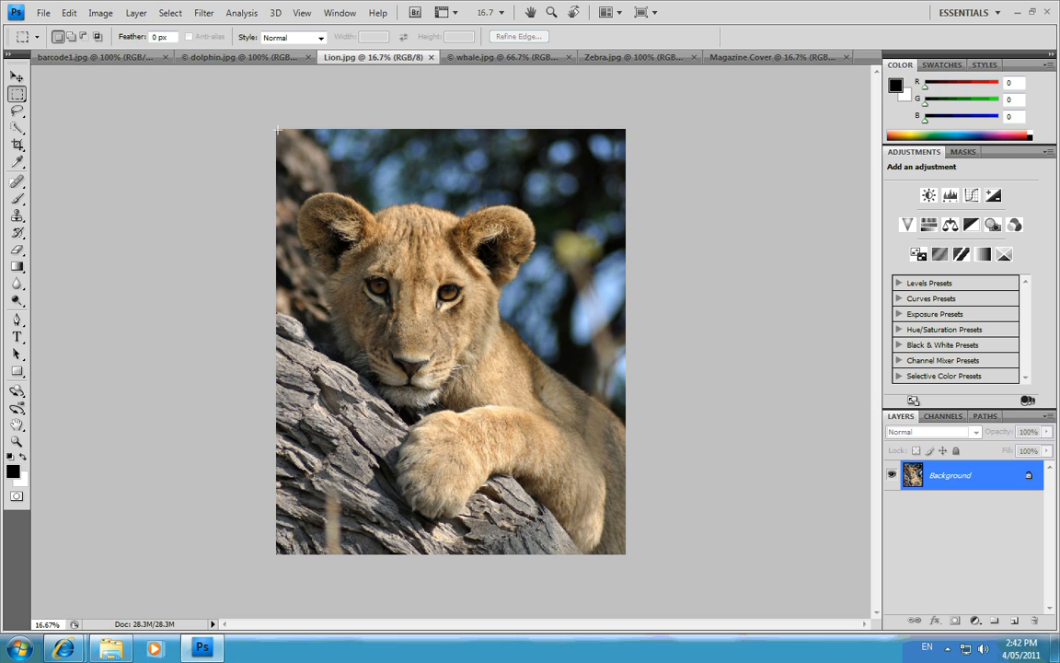
pyautogui.moveTo(307, 175); pyautogui.dragTo(662, 553)
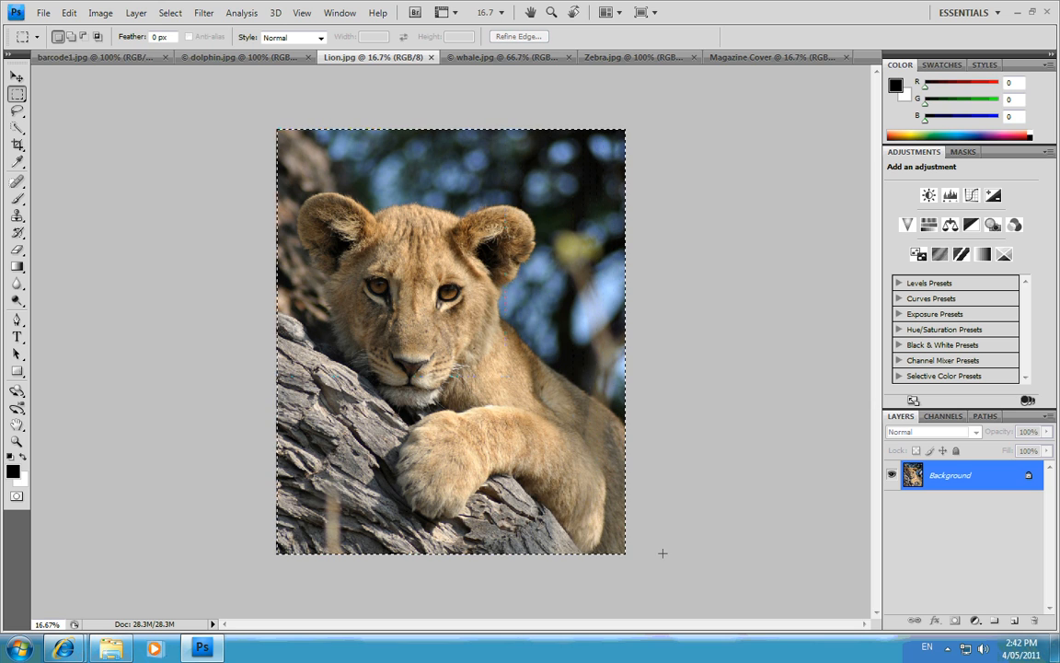
pyautogui.click(69, 14)
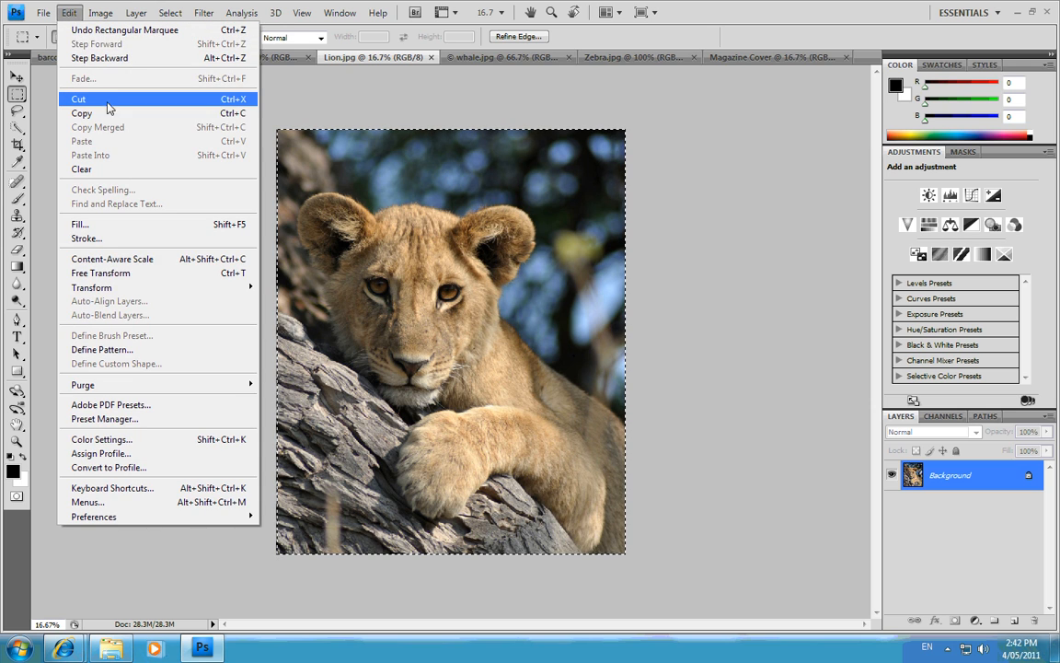
pyautogui.click(107, 112)
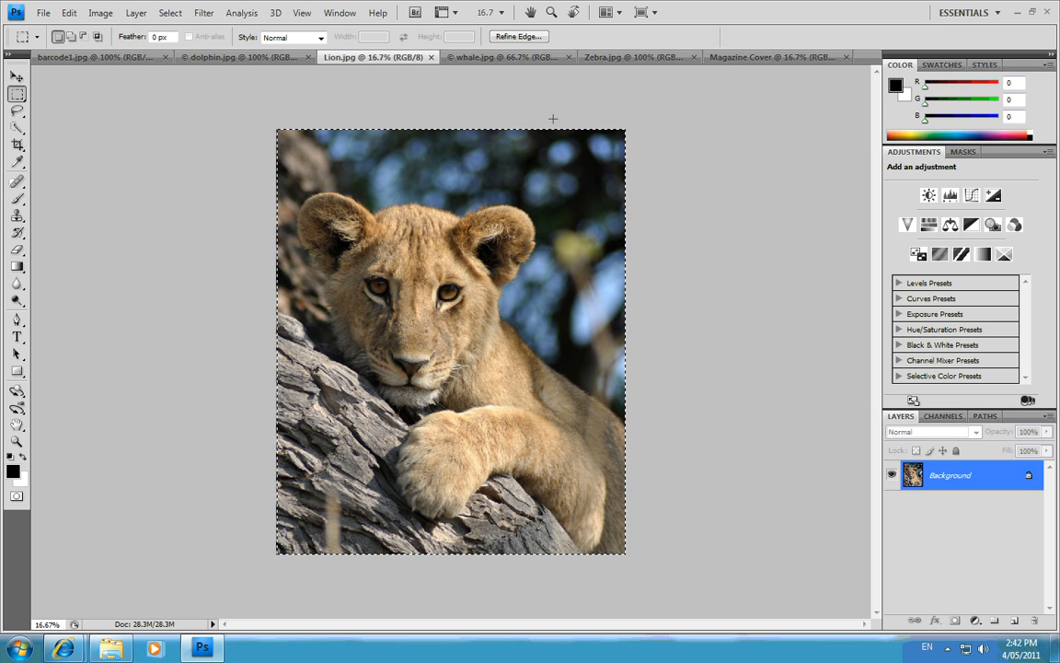
pyautogui.click(779, 58)
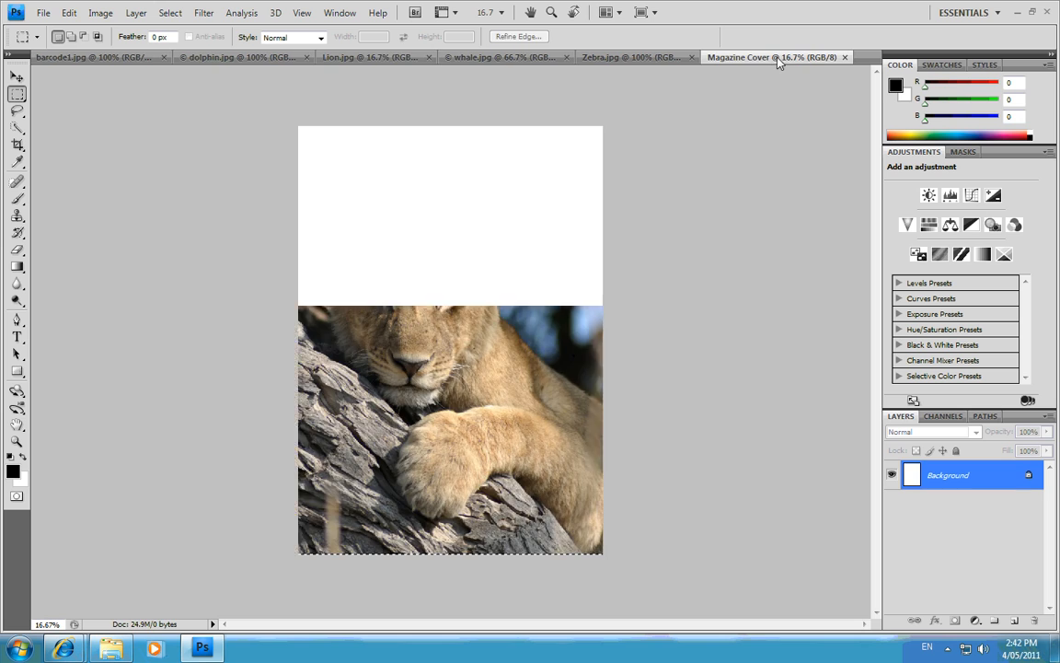
pyautogui.click(72, 13)
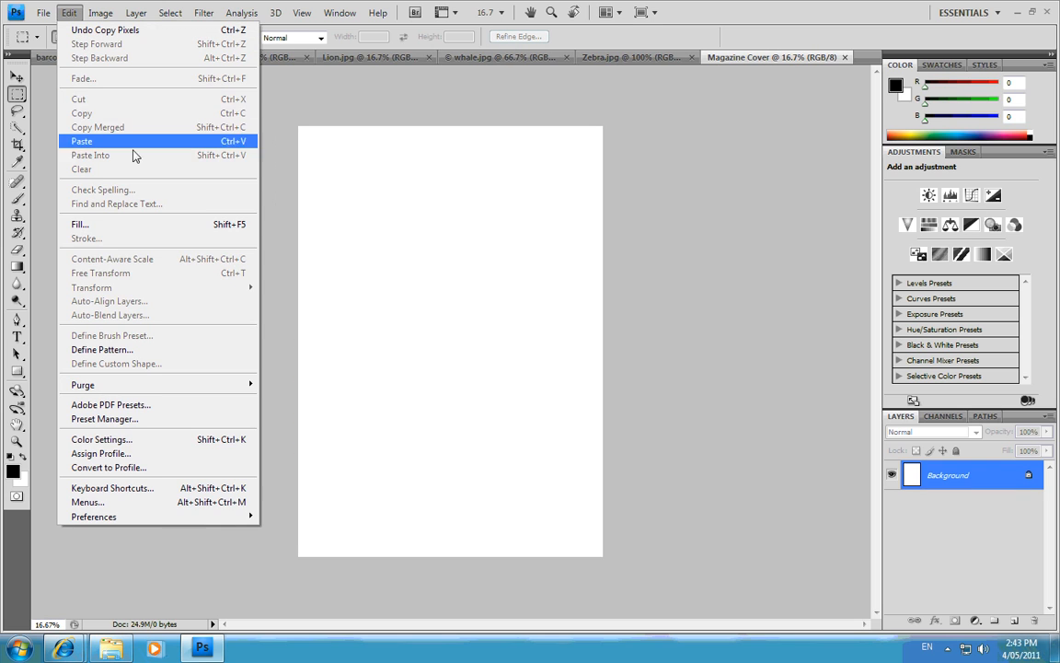
pyautogui.click(135, 150)
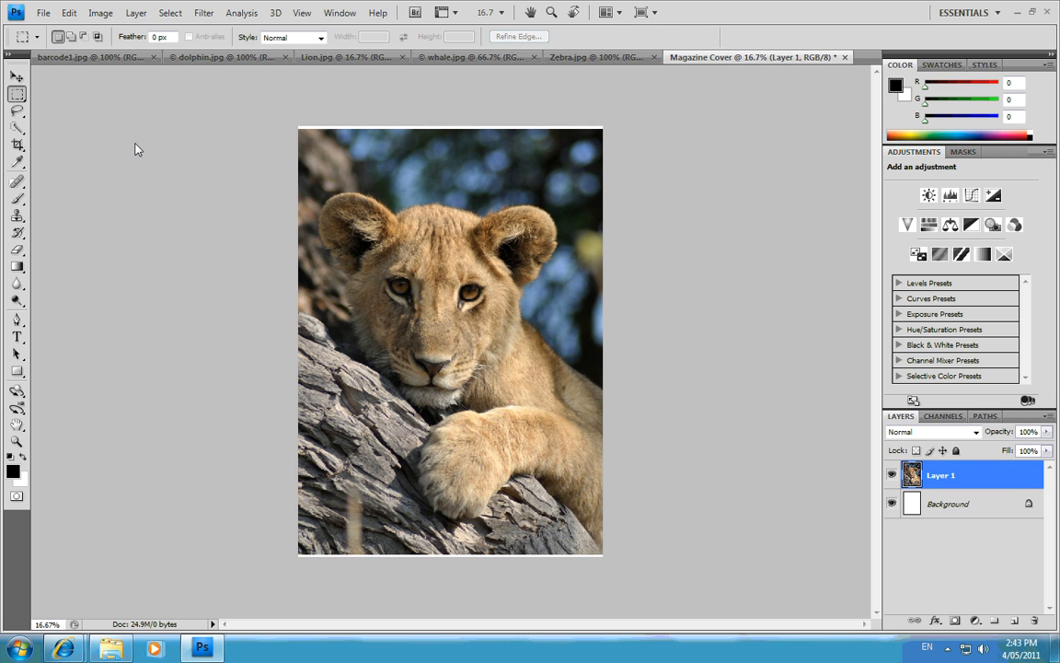
# - Scale the pasted lion proportionally to about 88.1% to fit the page width, align it with the page's top edge, and apply the transformation
pyautogui.click(70, 13)
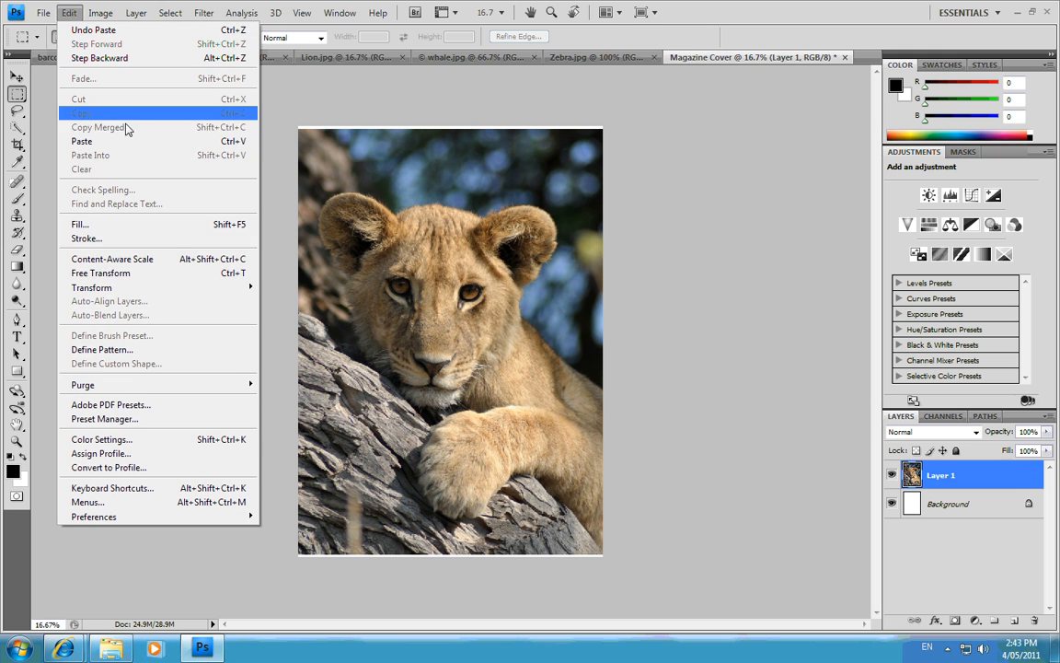
pyautogui.moveTo(249, 287)
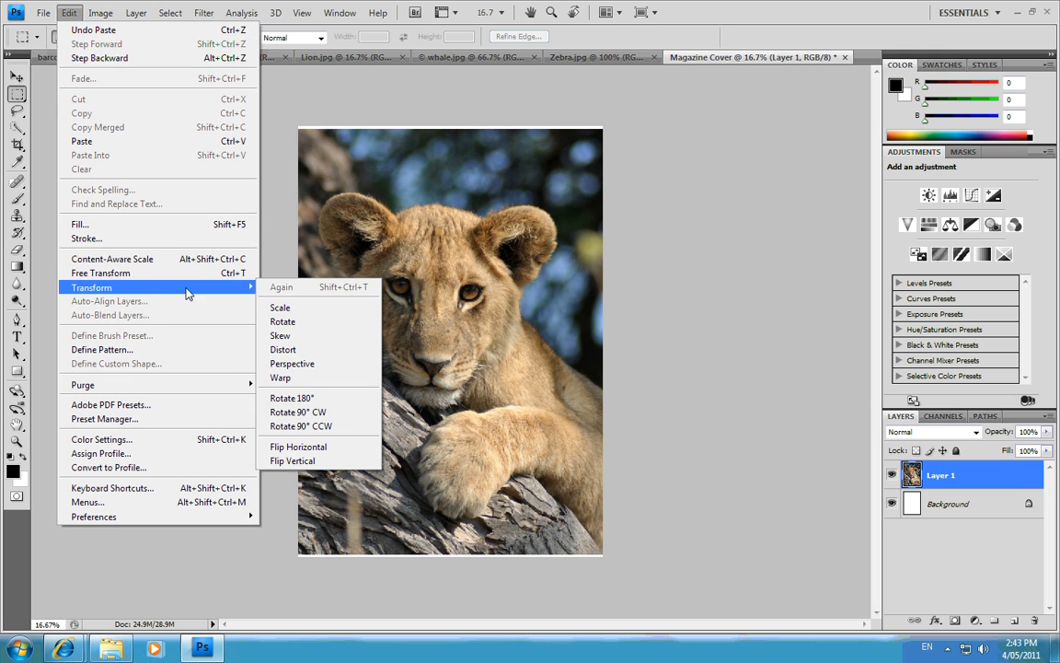
pyautogui.click(285, 307)
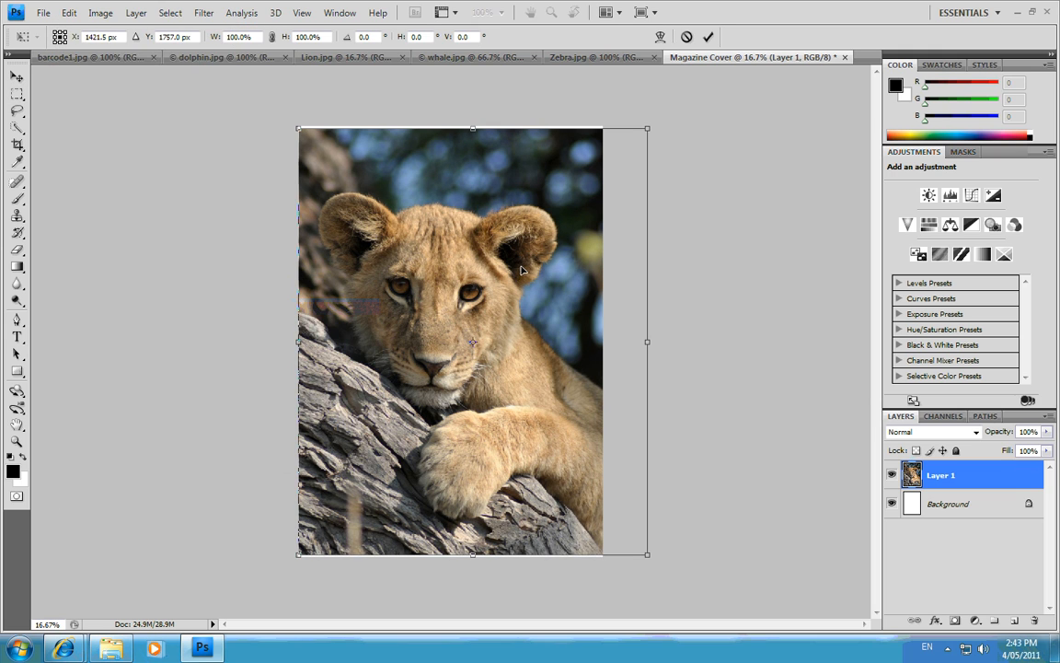
pyautogui.moveTo(534, 240); pyautogui.dragTo(534, 230)
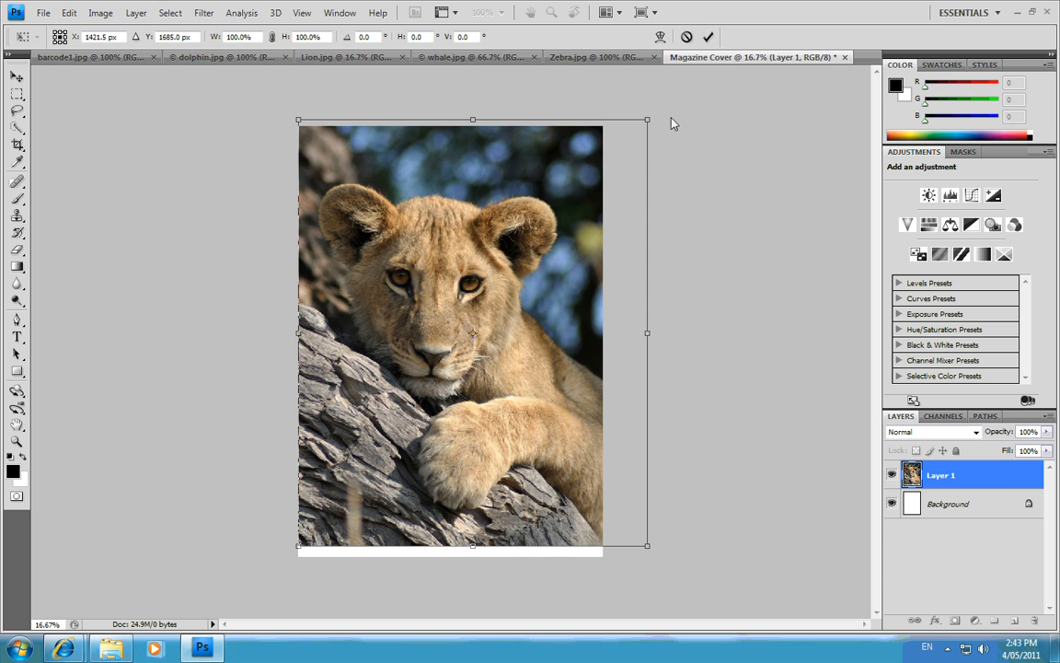
pyautogui.moveTo(648, 120); pyautogui.dragTo(587, 158)
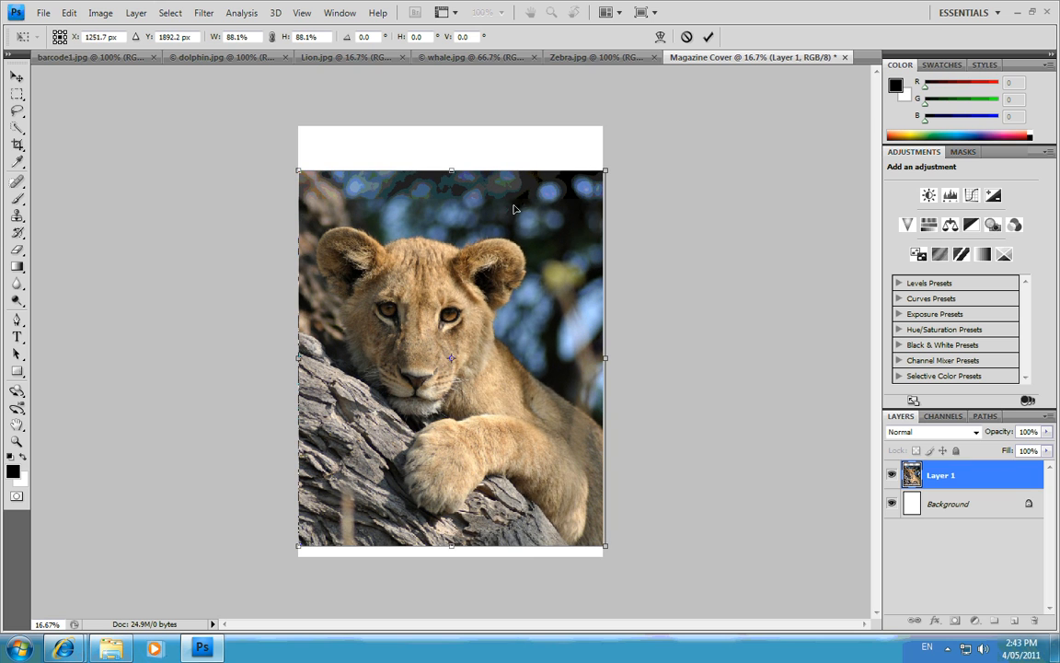
pyautogui.moveTo(515, 205); pyautogui.dragTo(514, 166)
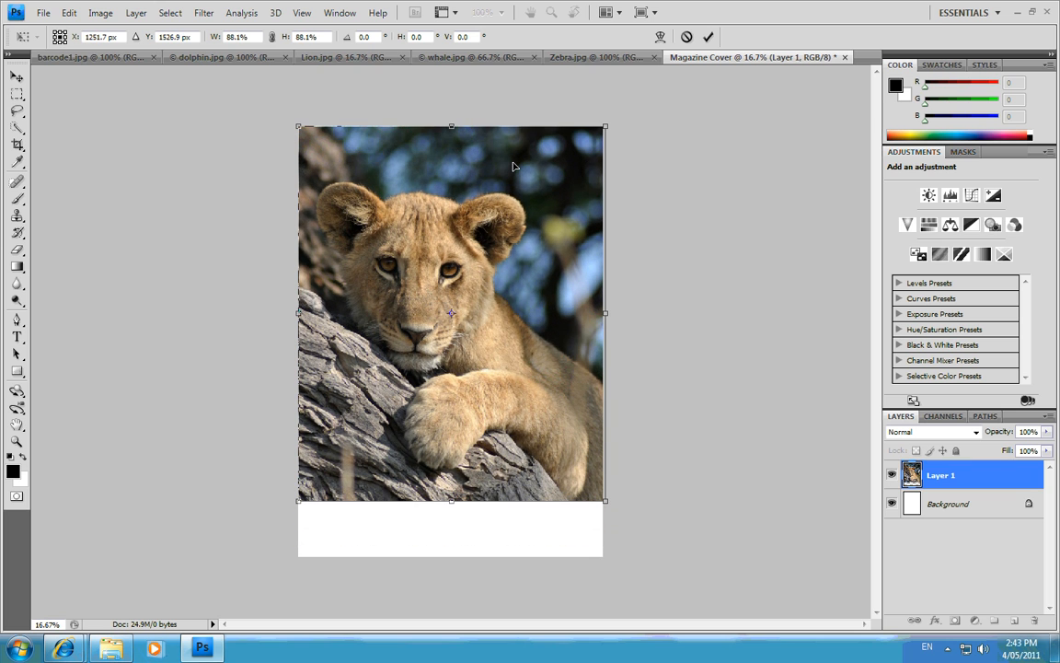
pyautogui.press('Left')
pyautogui.press('Up')
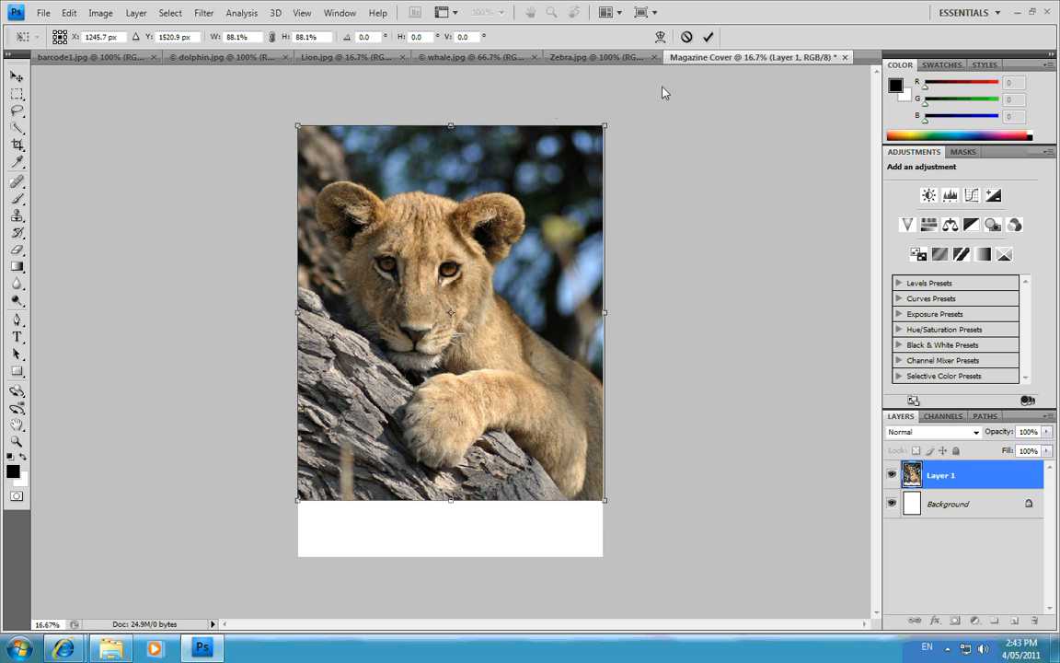
pyautogui.click(17, 77)
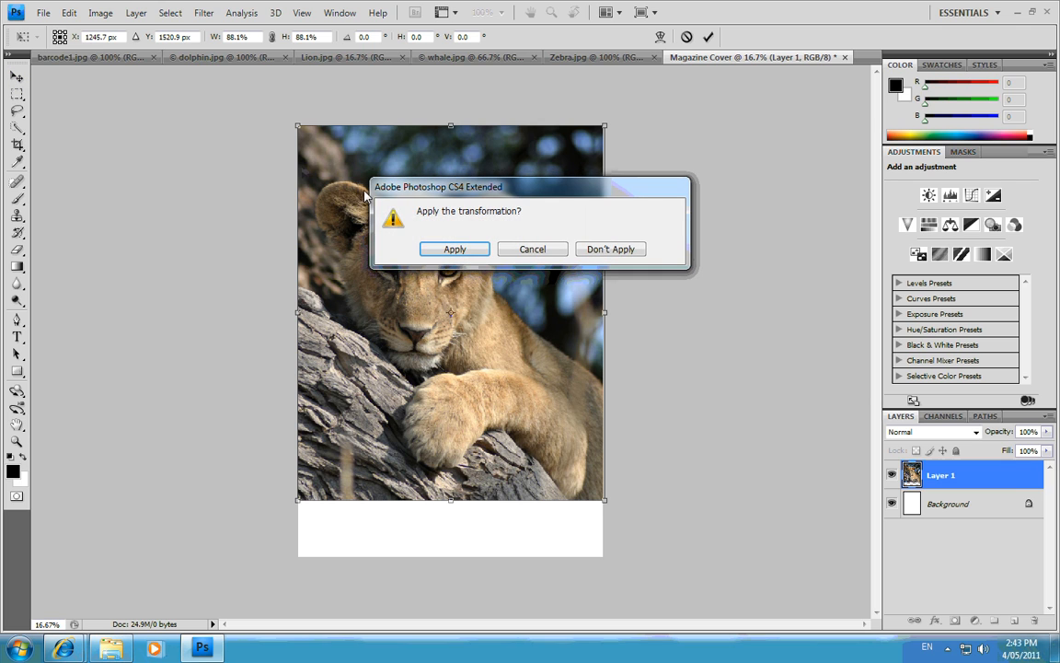
pyautogui.click(456, 250)
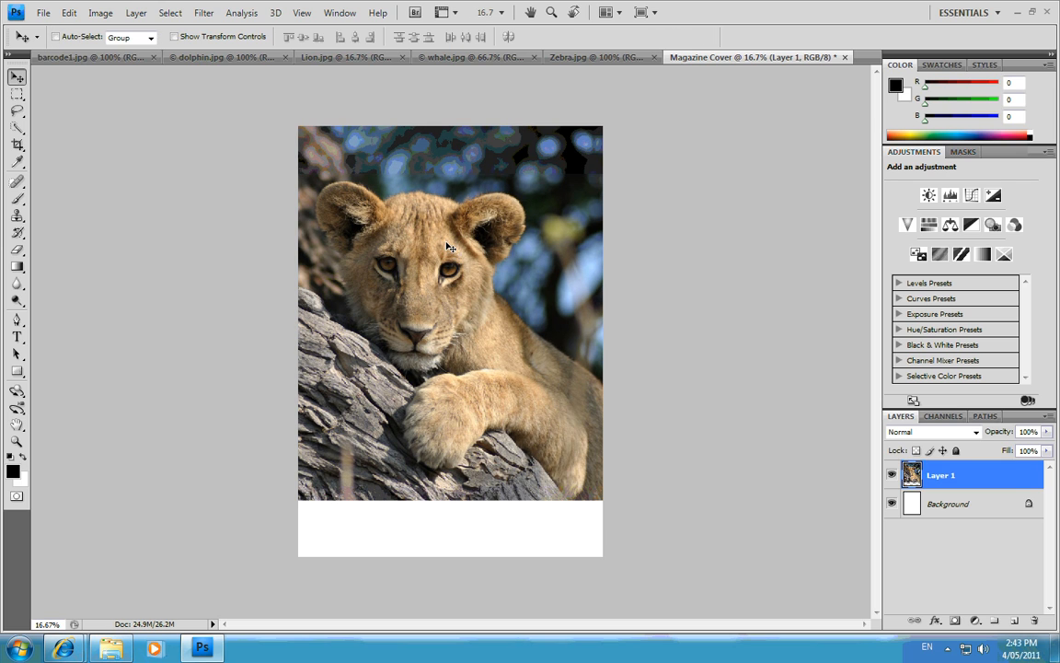
# - Rename the pasted lion's layer to Lion
pyautogui.doubleClick(941, 477)
pyautogui.write('Lion')
pyautogui.press('Return')
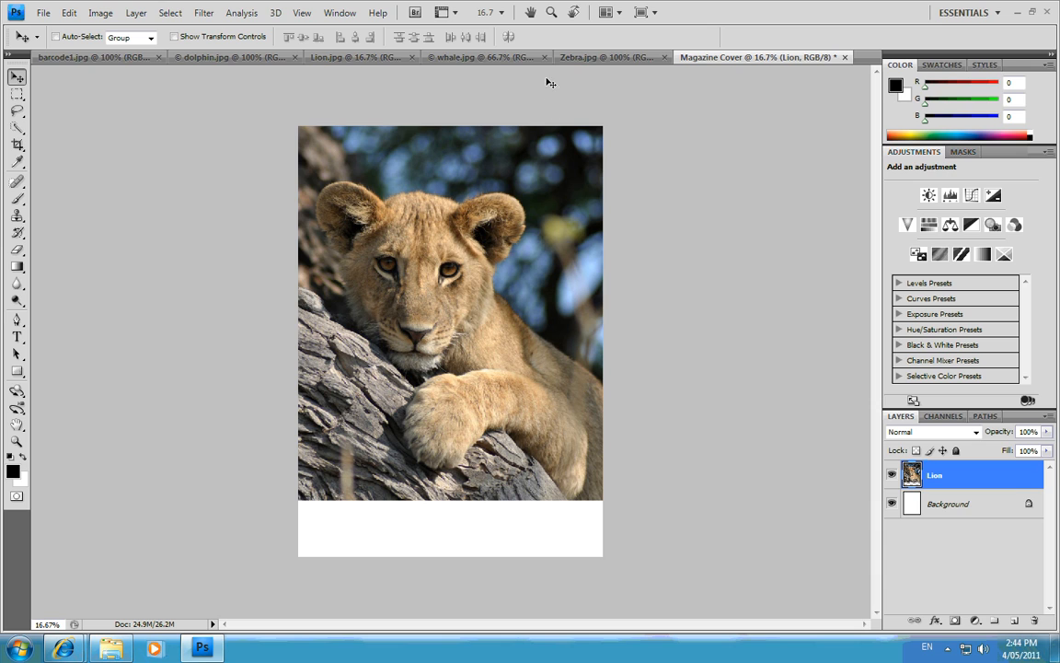
# - Copy the entire barcode1.jpg image with a rectangular selection and paste it into the Magazine Cover document
pyautogui.click(81, 57)
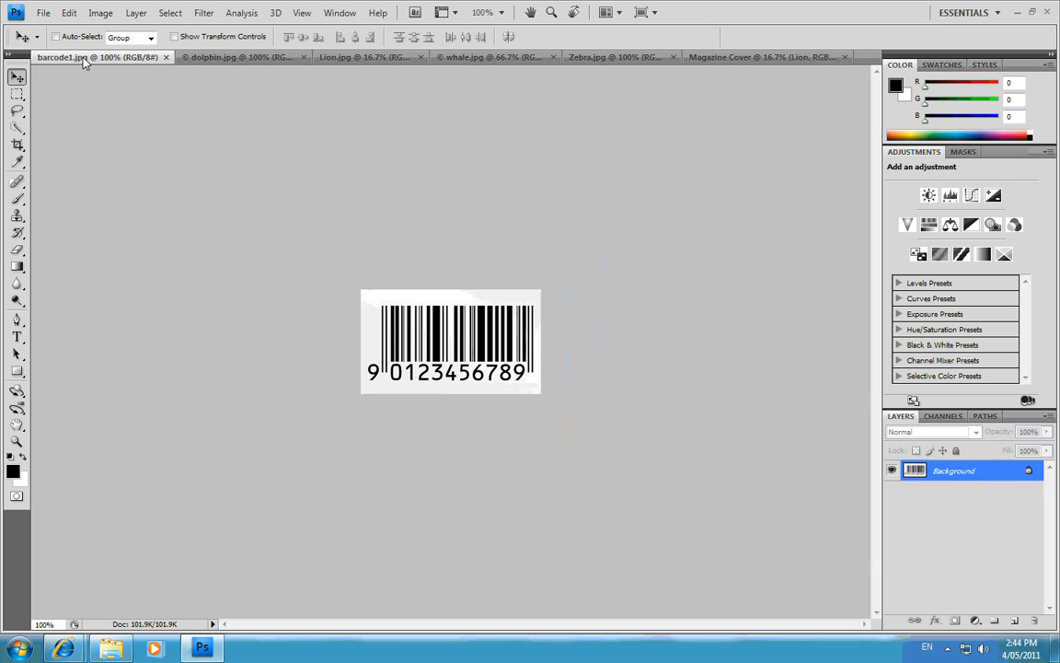
pyautogui.click(16, 94)
pyautogui.click(143, 95)
pyautogui.moveTo(412, 322); pyautogui.dragTo(547, 394)
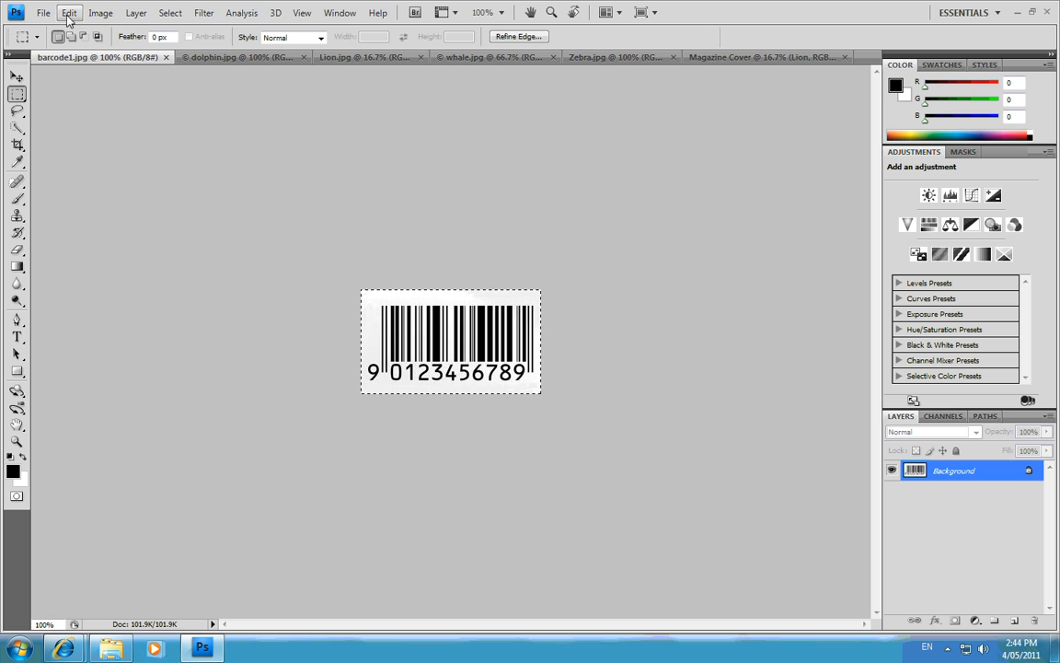
pyautogui.click(69, 13)
pyautogui.click(128, 111)
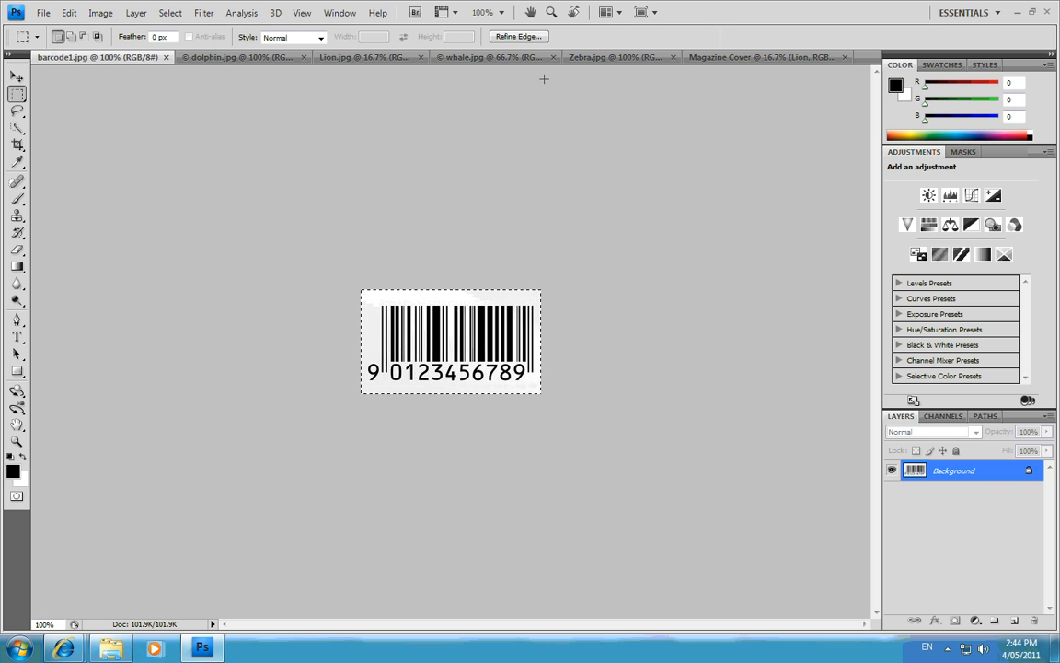
pyautogui.click(738, 57)
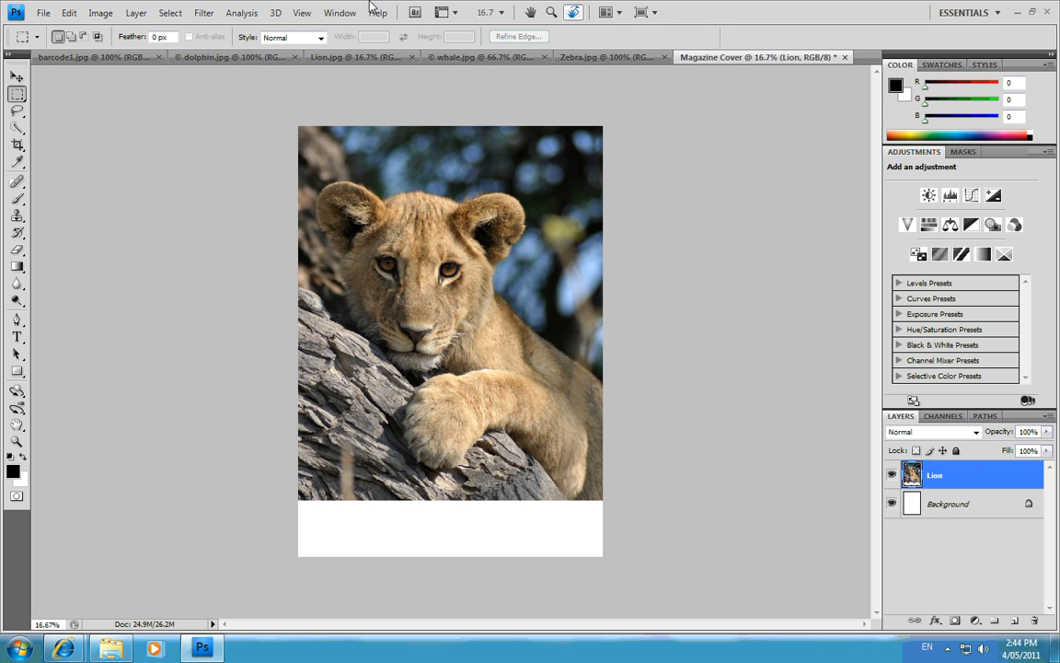
pyautogui.click(69, 13)
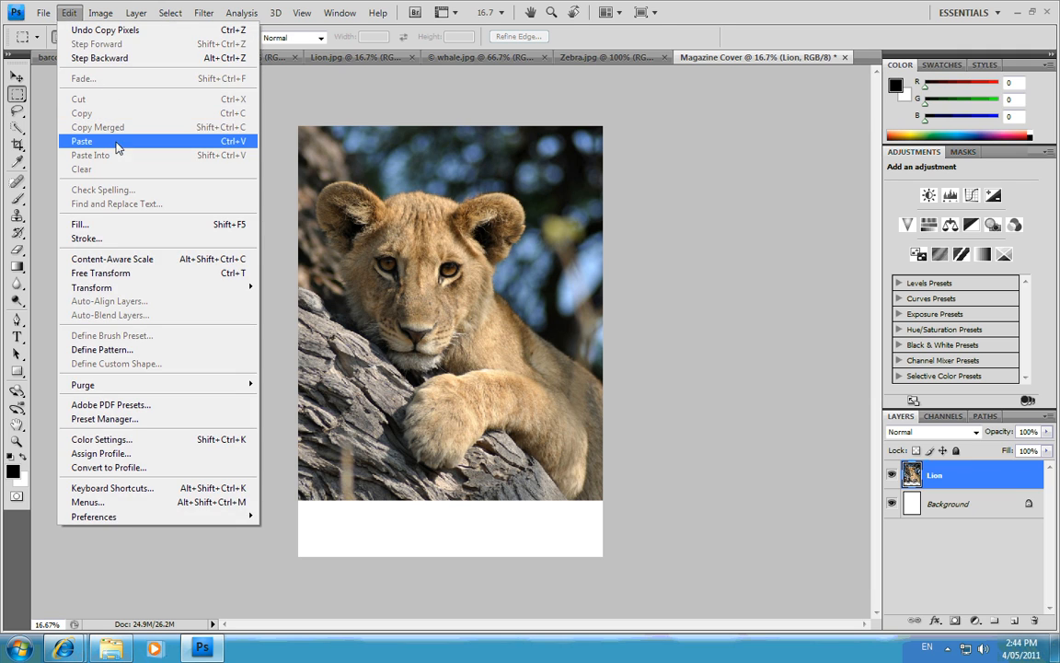
pyautogui.click(92, 142)
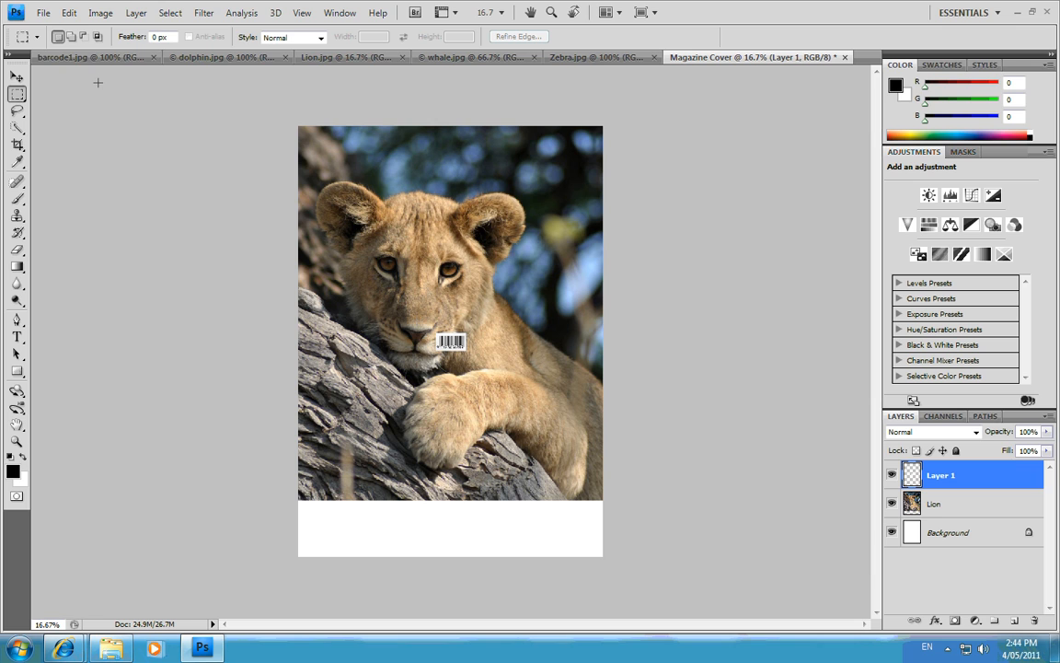
# - Scale the pasted barcode proportionally to about 165.8% and apply the transformation
pyautogui.click(17, 79)
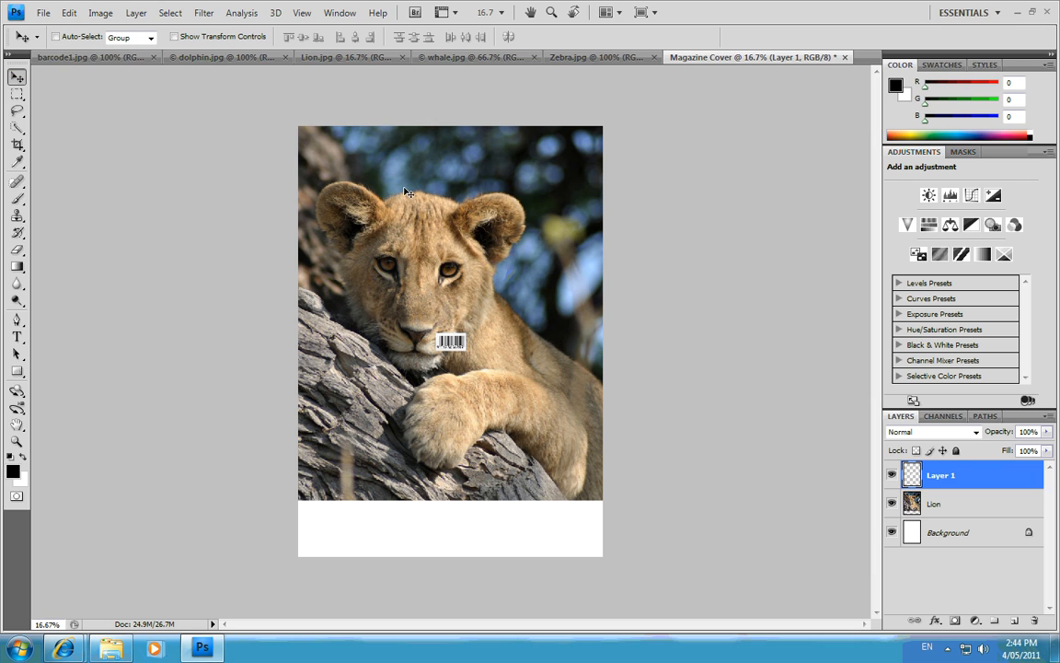
pyautogui.click(69, 13)
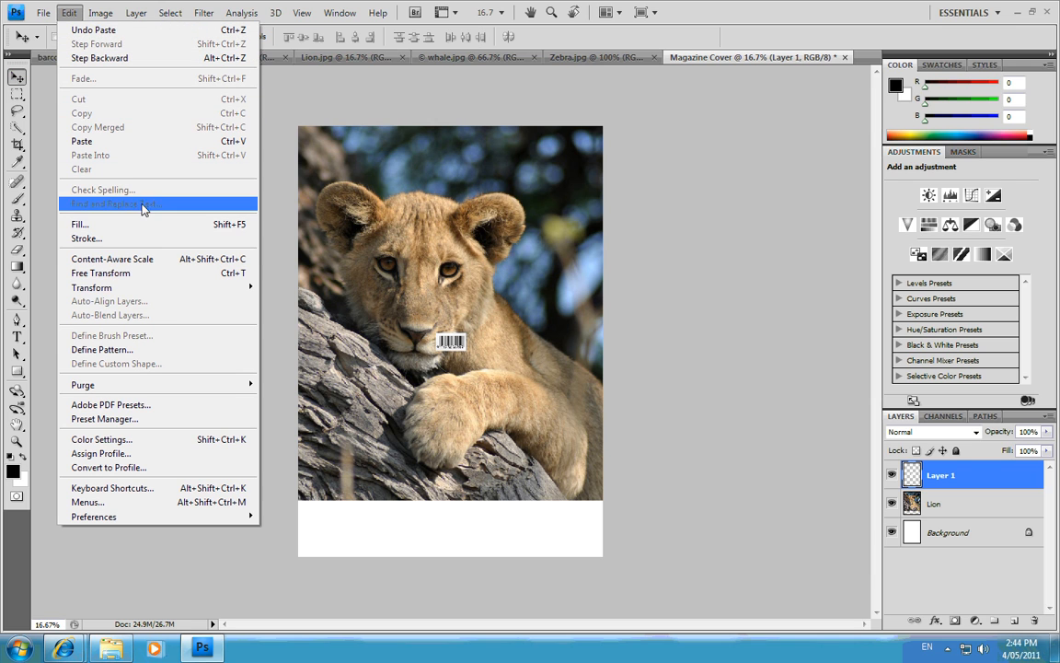
pyautogui.moveTo(144, 287)
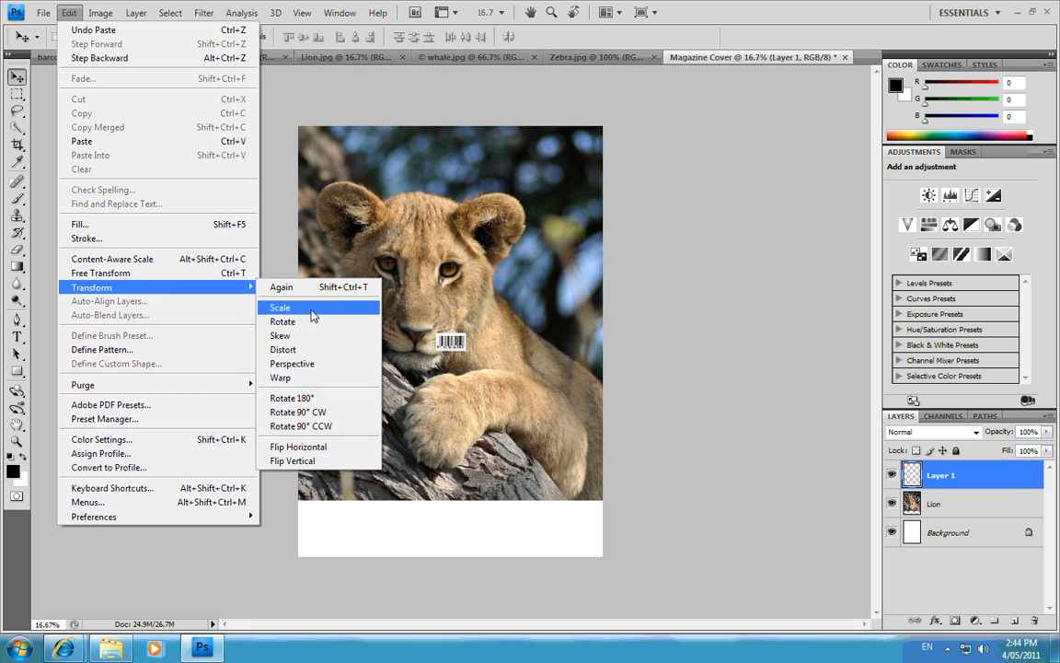
pyautogui.click(313, 307)
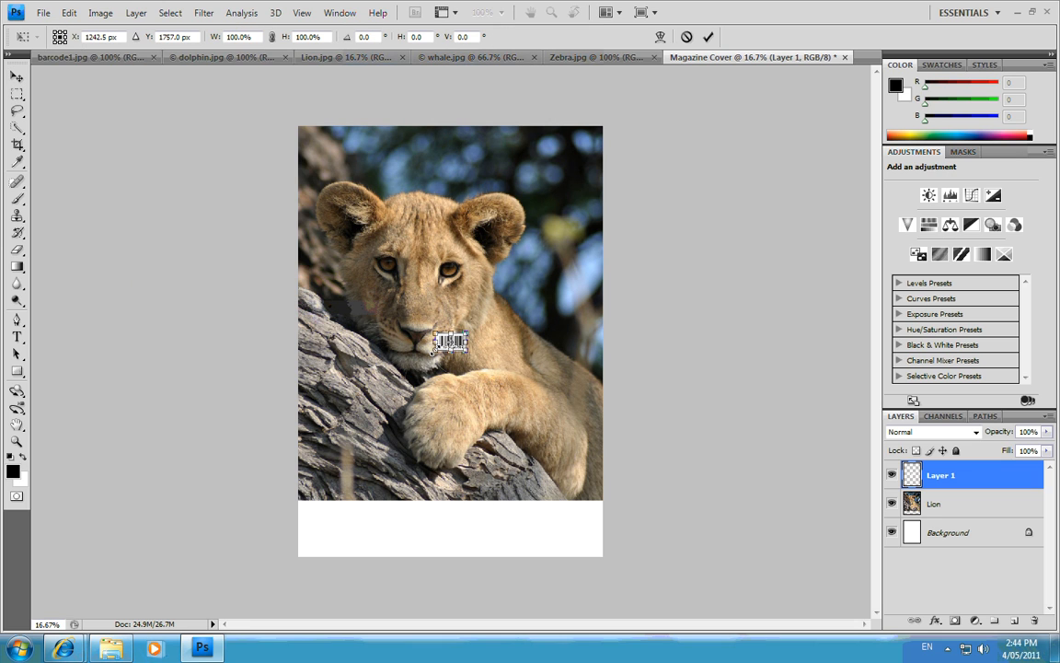
pyautogui.moveTo(434, 352); pyautogui.dragTo(410, 361)
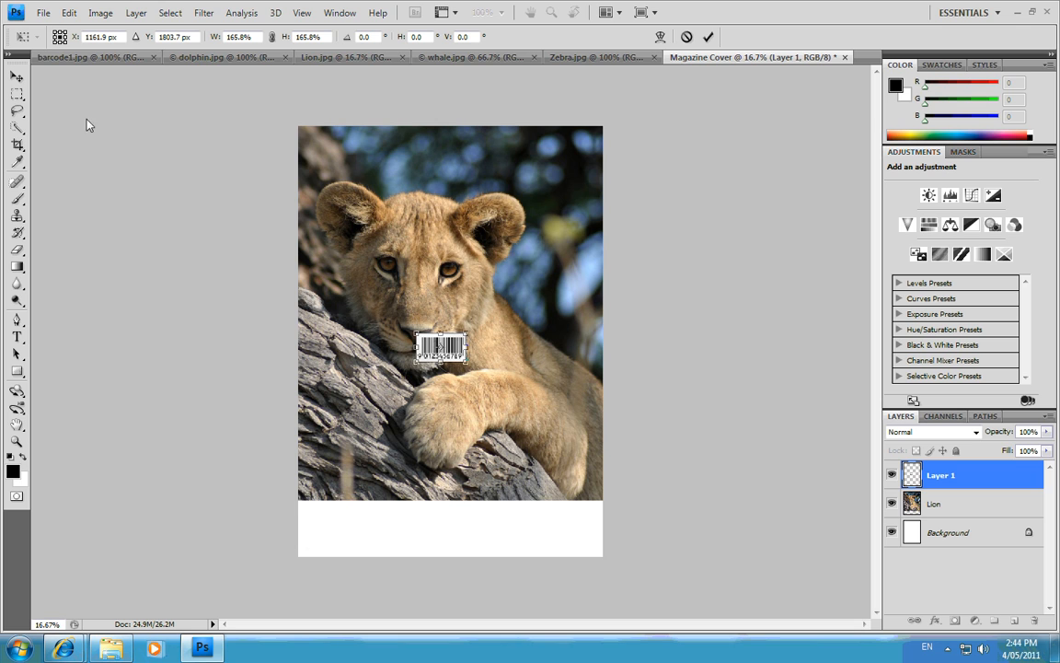
pyautogui.click(16, 76)
pyautogui.click(453, 248)
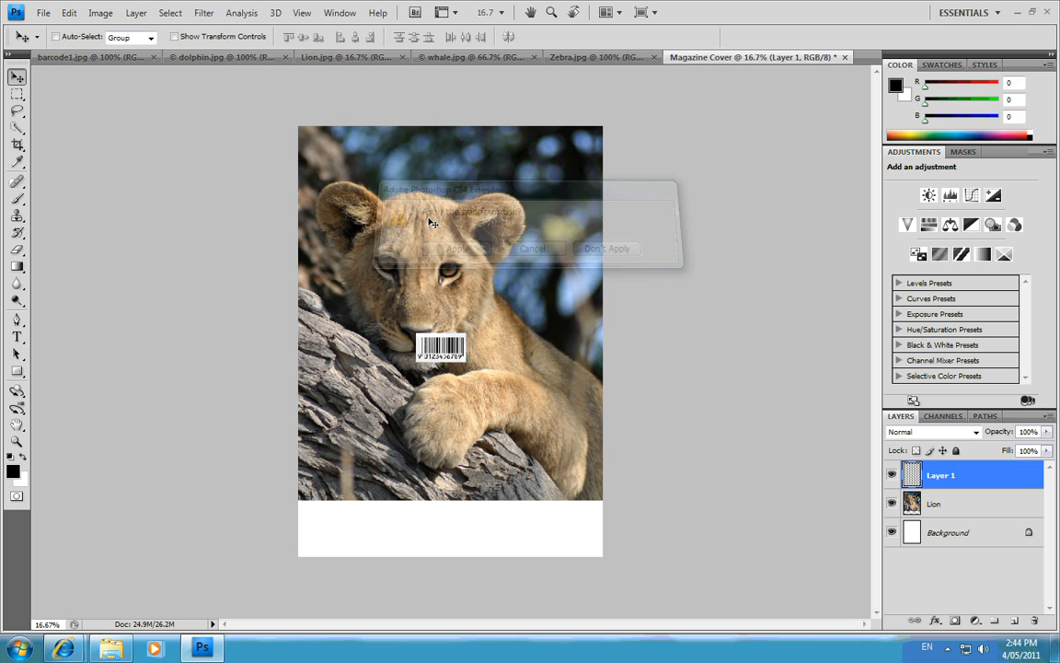
# - Rotate the barcode by 90 degrees and apply the transformation
pyautogui.click(68, 12)
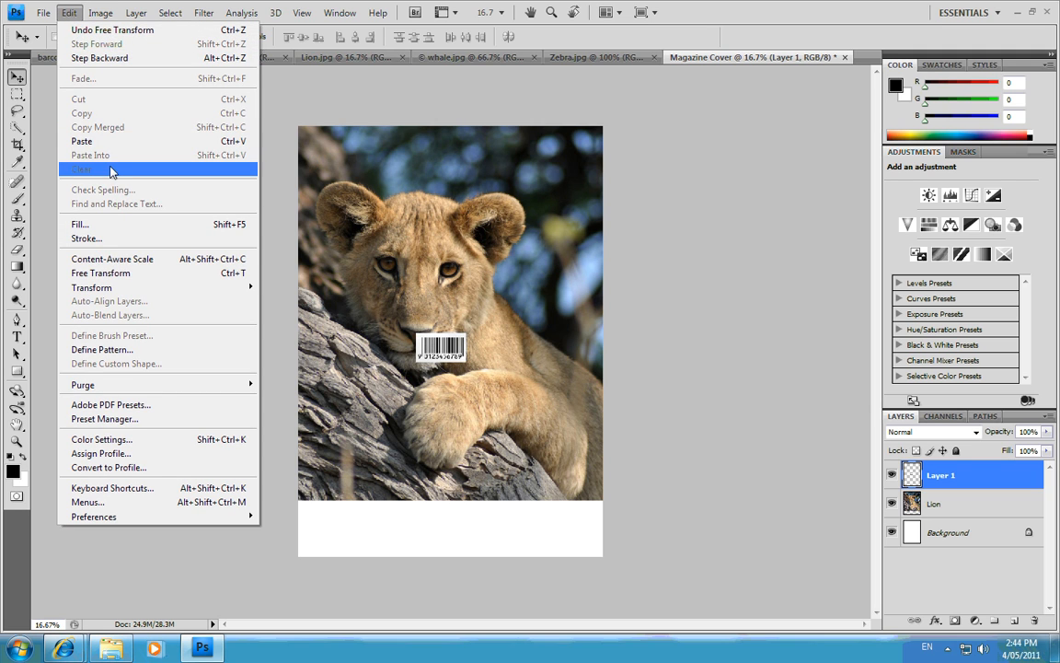
pyautogui.moveTo(150, 289)
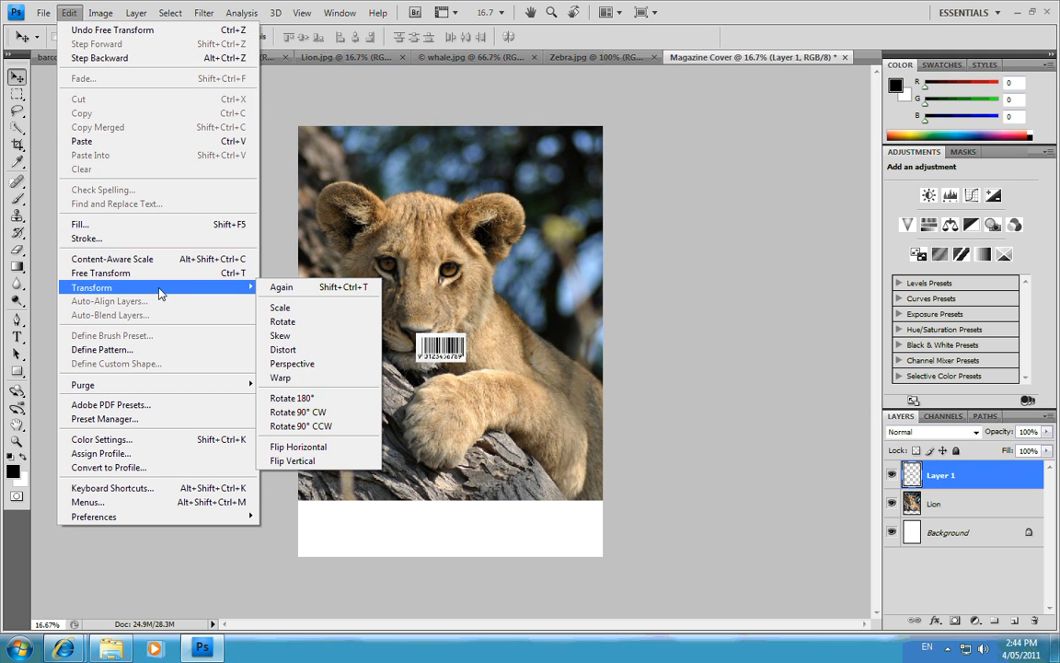
pyautogui.click(282, 321)
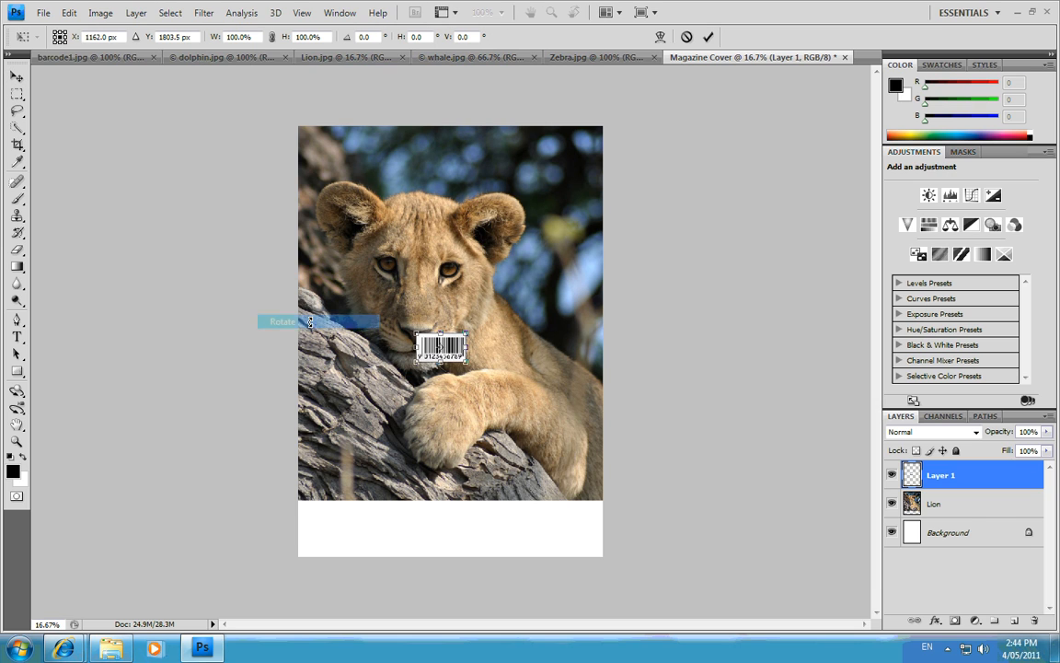
pyautogui.click(355, 39)
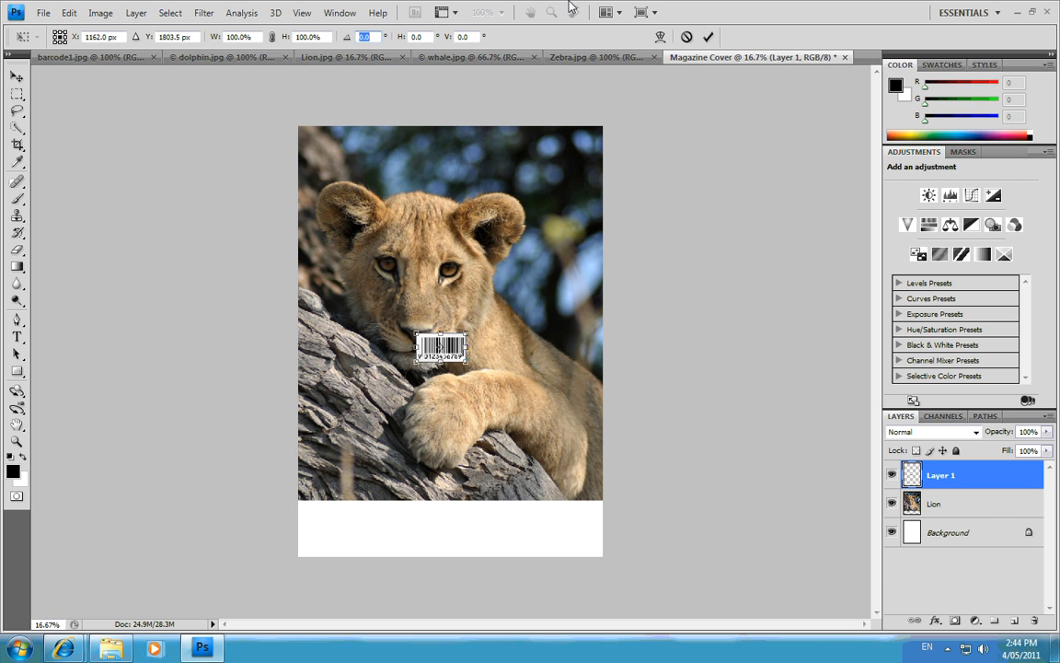
pyautogui.write('90')
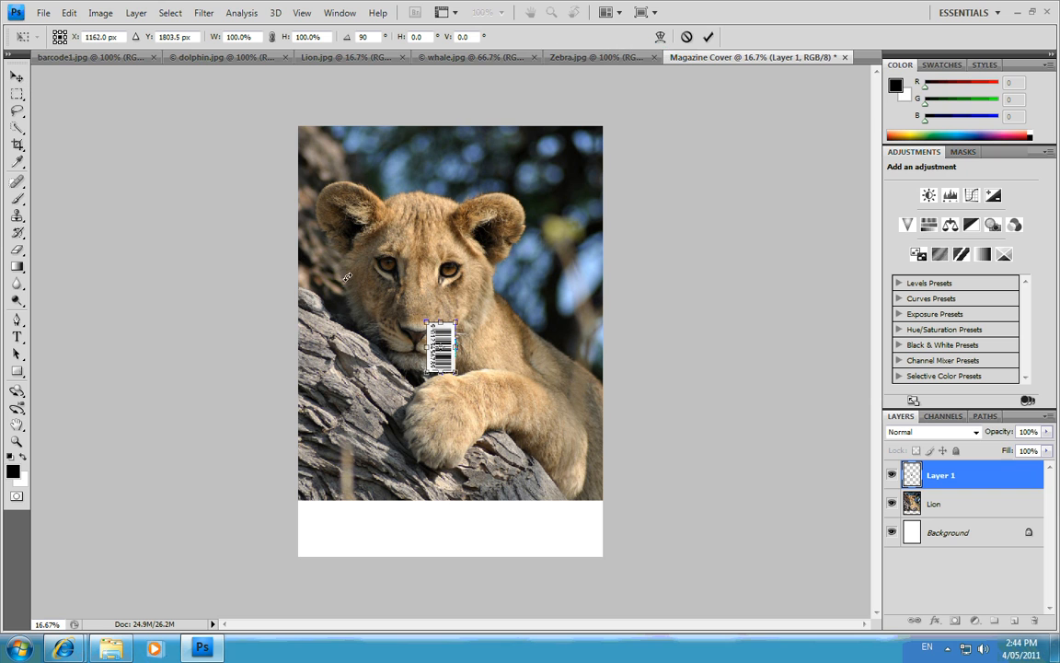
pyautogui.click(17, 75)
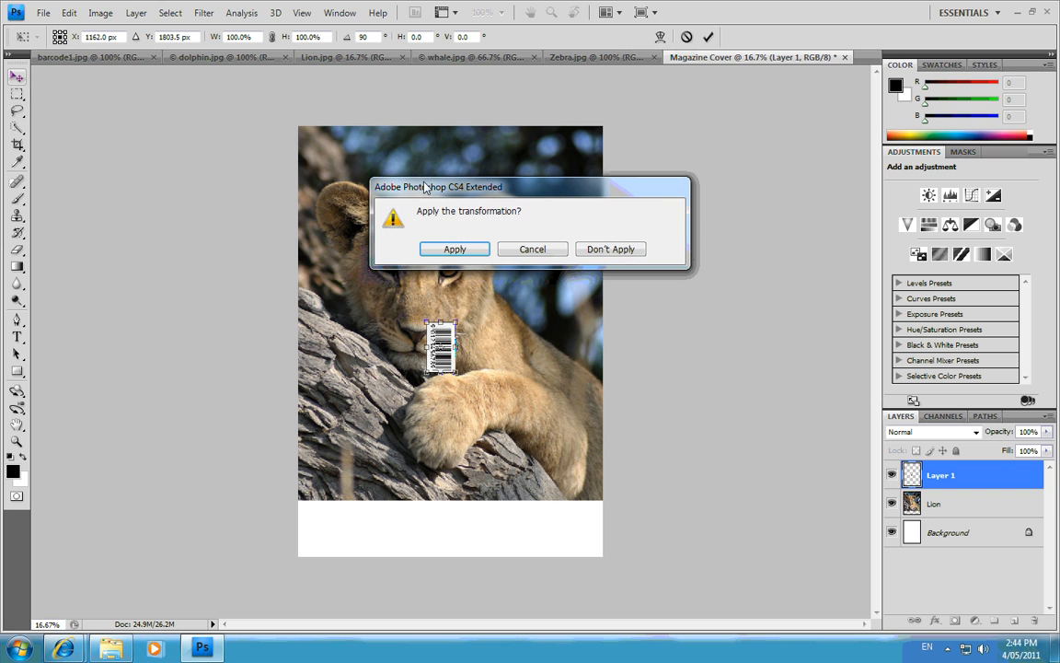
pyautogui.click(409, 225)
# - Move the rotated barcode with Free Transform into the lower-left end of the white strip below the lion
pyautogui.click(69, 11)
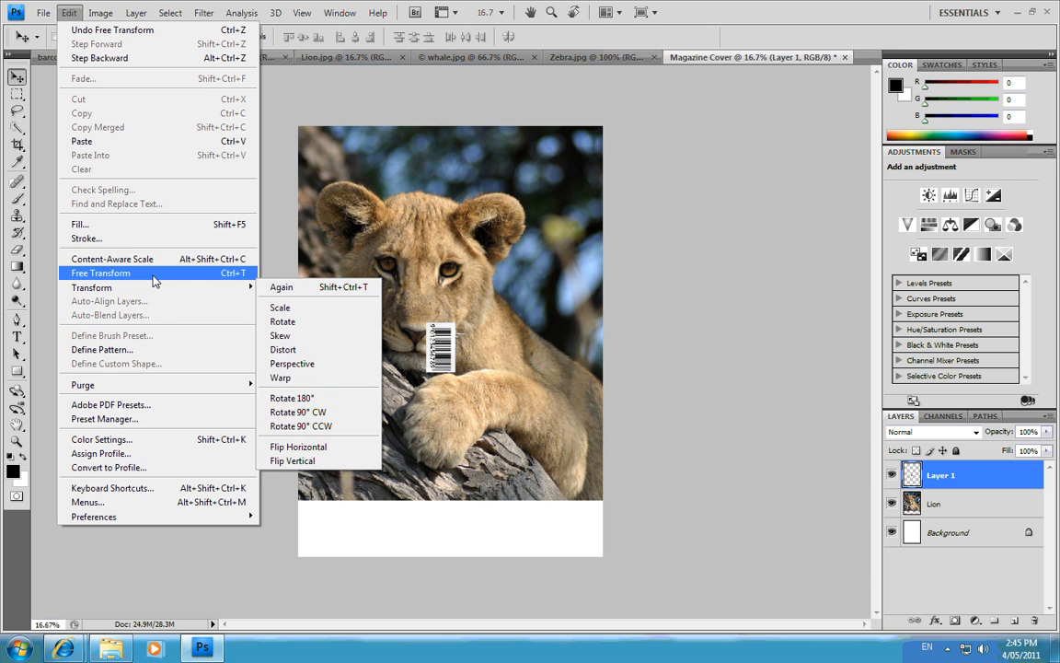
pyautogui.click(142, 274)
pyautogui.click(69, 12)
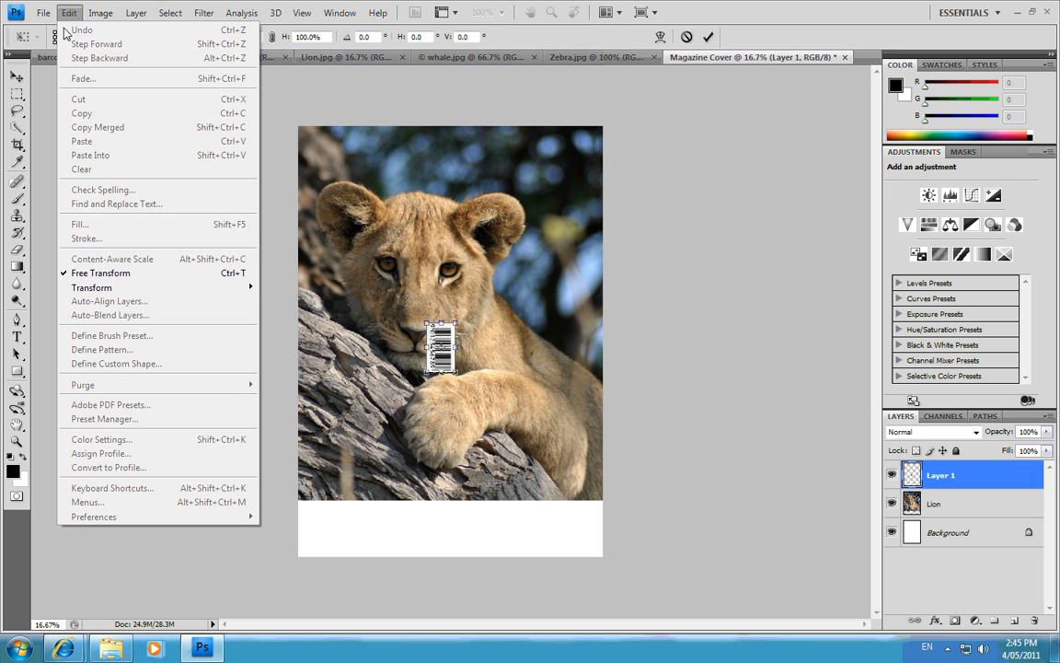
pyautogui.click(117, 274)
pyautogui.moveTo(441, 348); pyautogui.dragTo(339, 519)
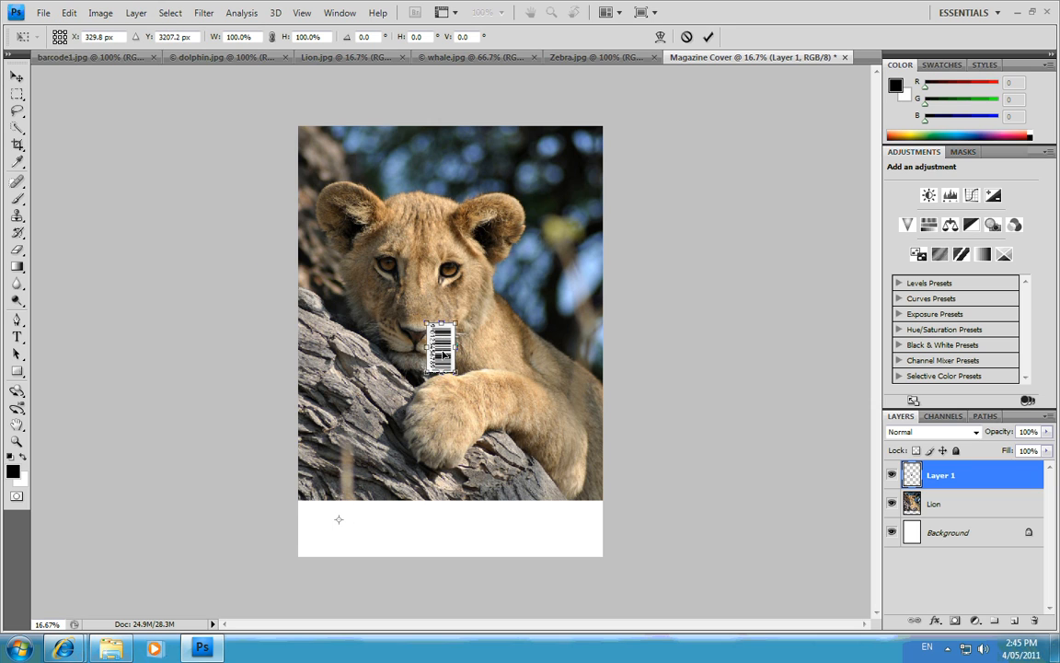
pyautogui.moveTo(441, 352); pyautogui.dragTo(324, 527)
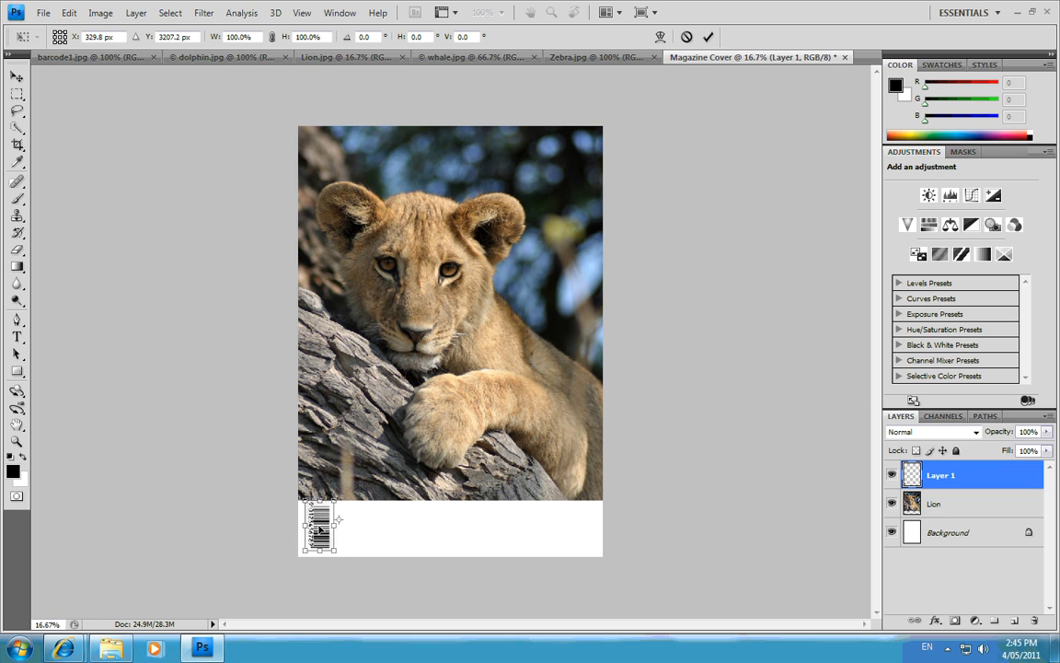
# - Nudge the barcode closer to the page's lower-left corner, apply the transformation, and close barcode1.jpg
pyautogui.press('Down')
pyautogui.press('Down')
pyautogui.press('Left')
pyautogui.press('Left')
pyautogui.press('Left')
pyautogui.press('Left')
pyautogui.press('Left')
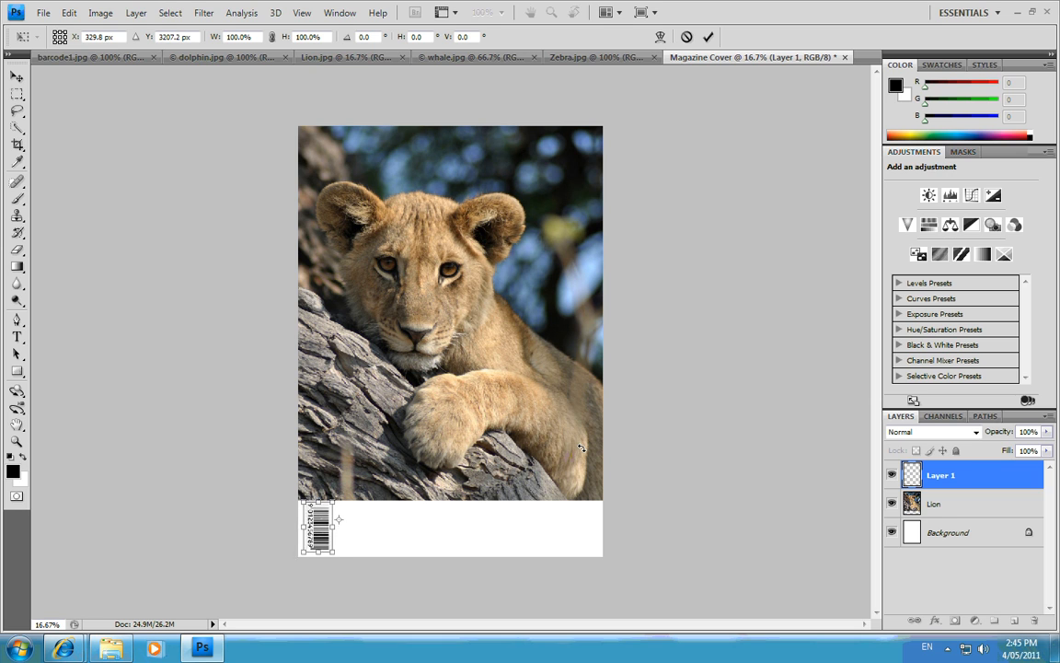
pyautogui.press('Left')
pyautogui.press('Left')
pyautogui.press('Down')
pyautogui.press('Down')
pyautogui.press('Right')
pyautogui.press('Right')
pyautogui.press('Left')
pyautogui.press('Down')
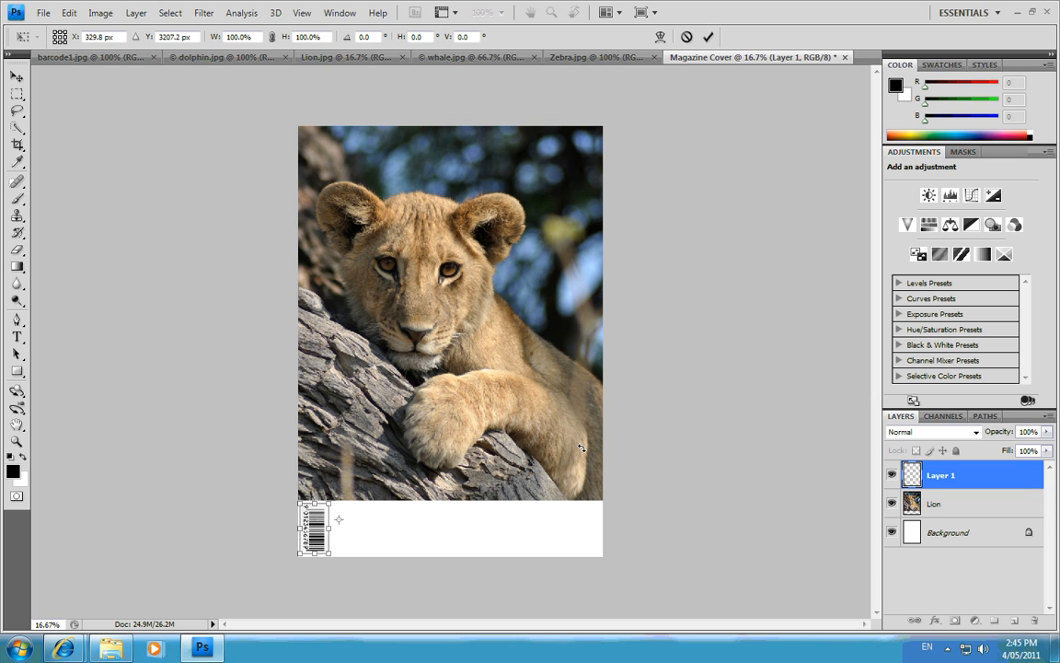
pyautogui.click(16, 79)
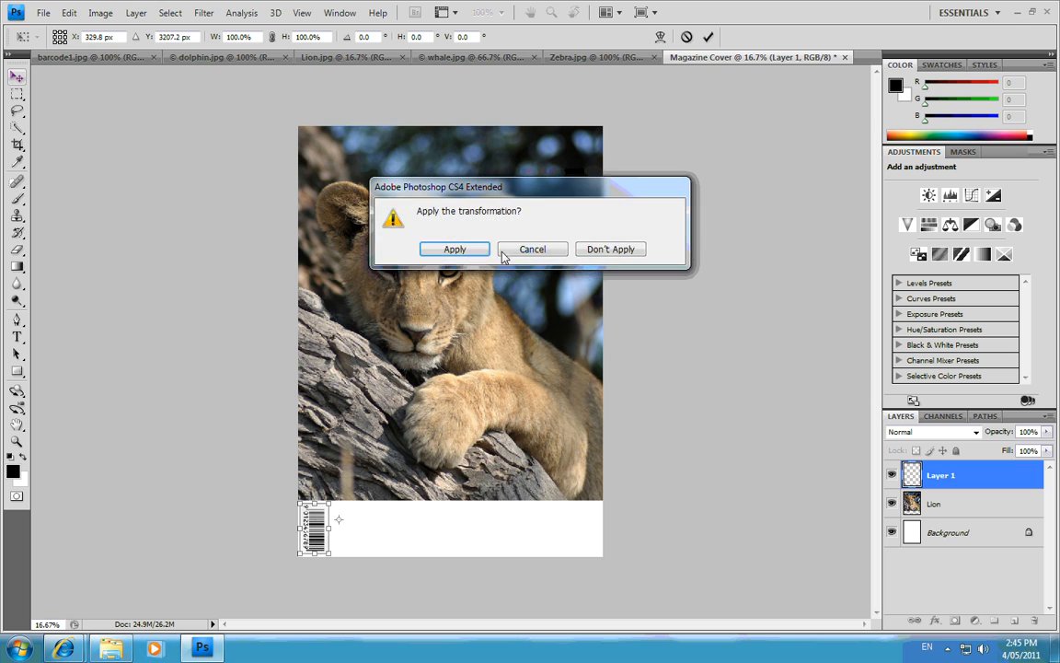
pyautogui.click(456, 246)
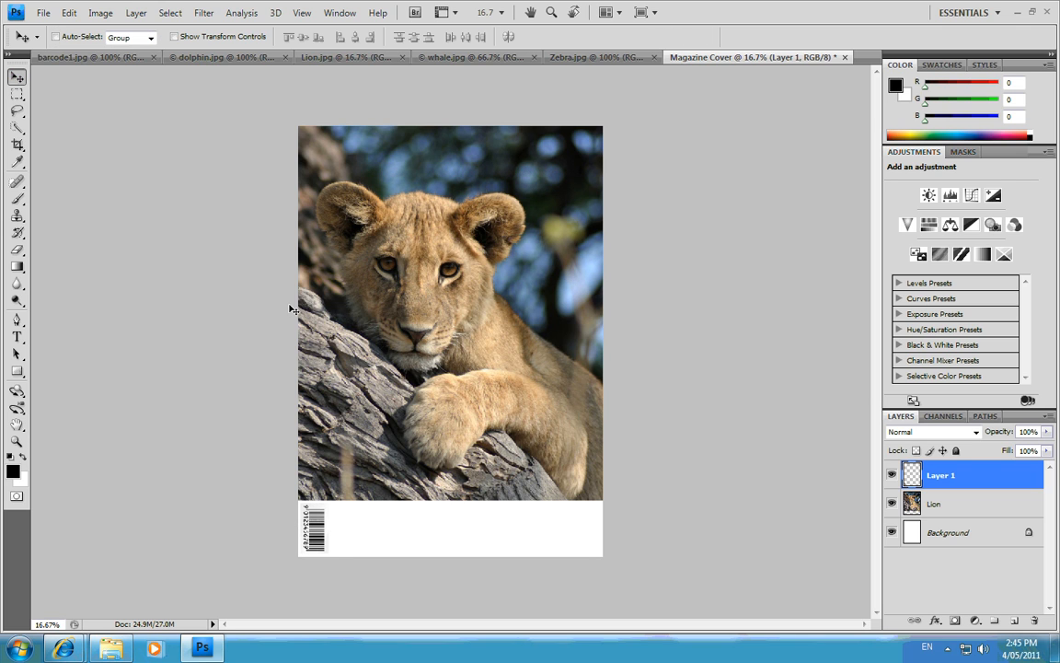
pyautogui.click(153, 57)
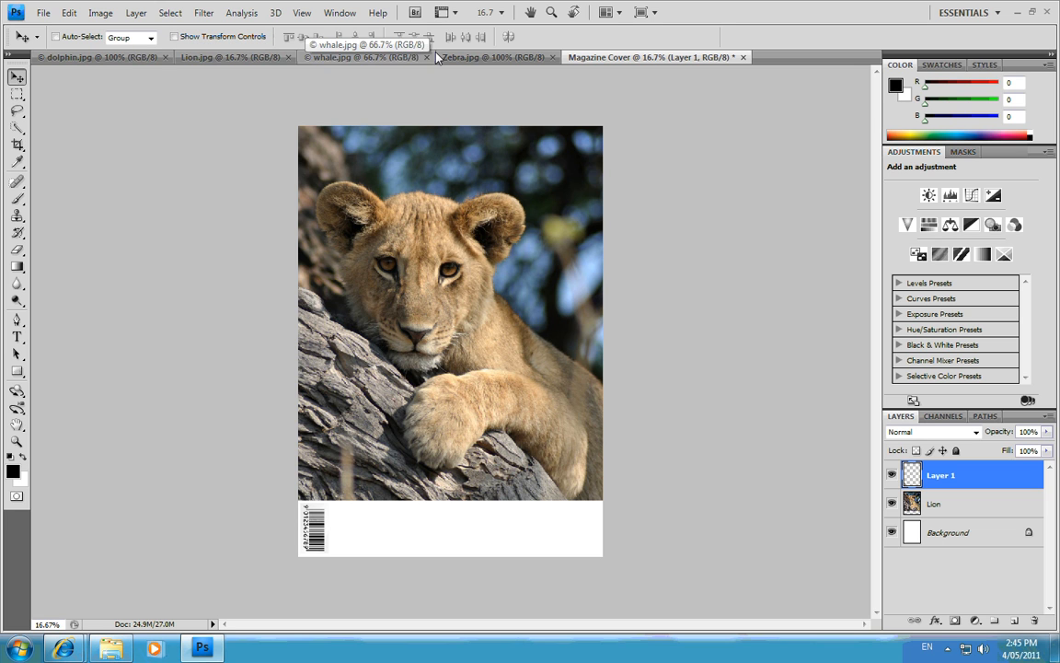
# - Copy the entire Zebra.jpg image with a rectangular selection and paste it into the Magazine Cover document
pyautogui.click(470, 57)
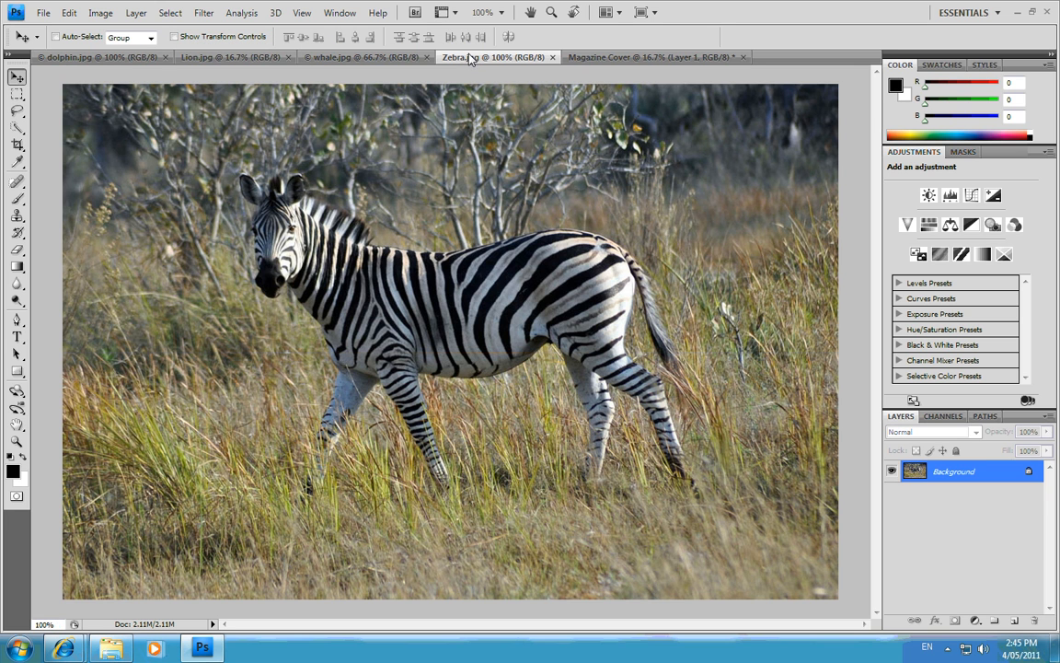
pyautogui.click(18, 94)
pyautogui.moveTo(62, 85); pyautogui.dragTo(846, 600)
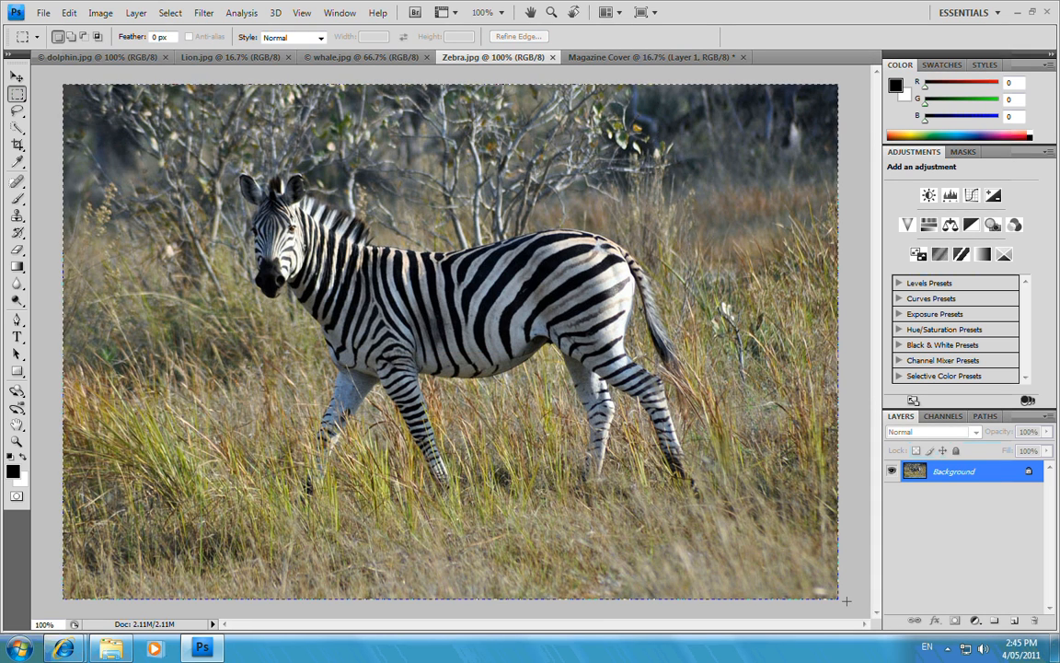
pyautogui.click(68, 13)
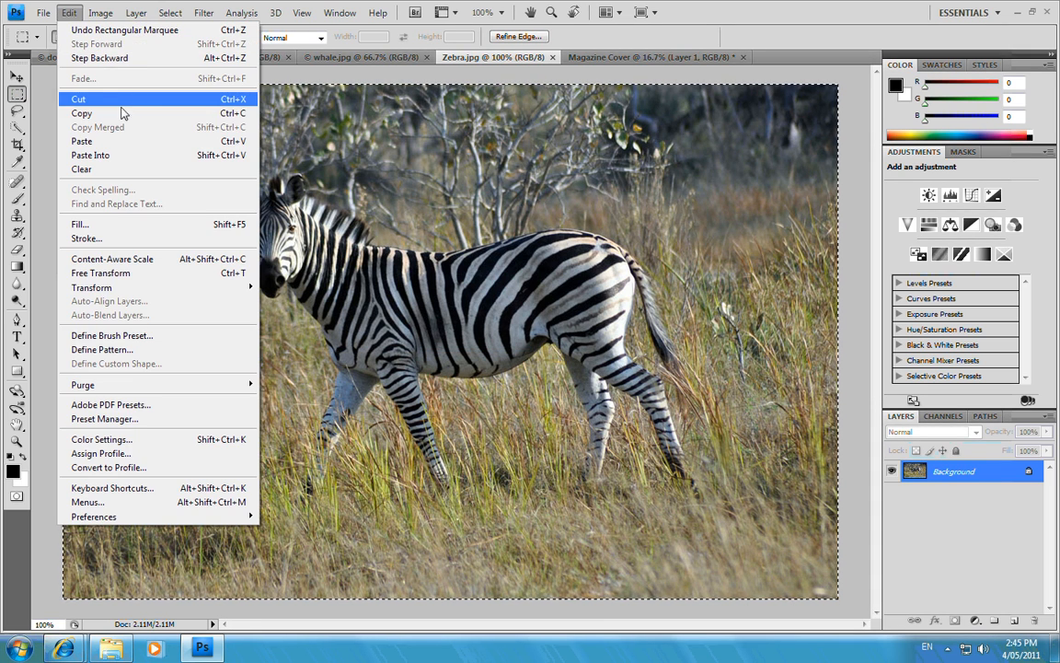
pyautogui.click(126, 112)
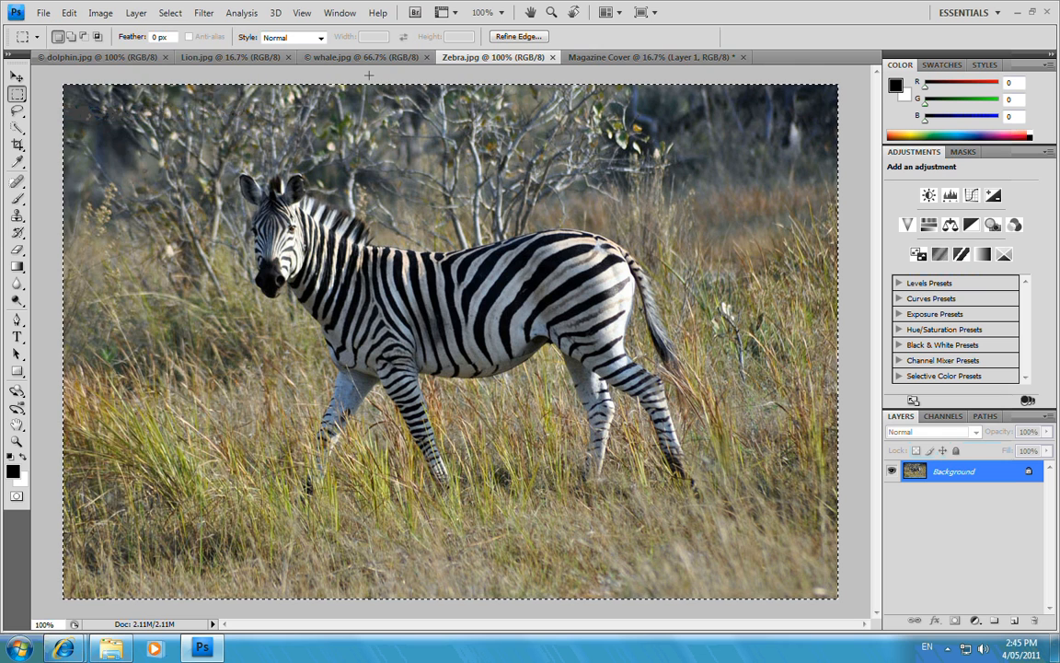
pyautogui.click(682, 59)
pyautogui.click(68, 13)
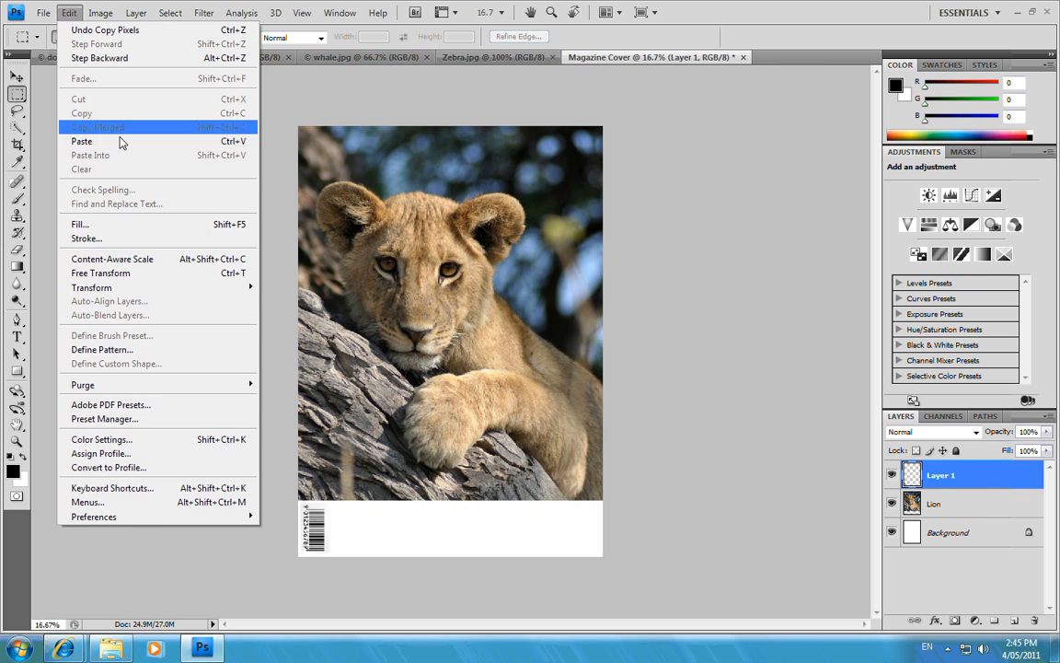
pyautogui.click(121, 142)
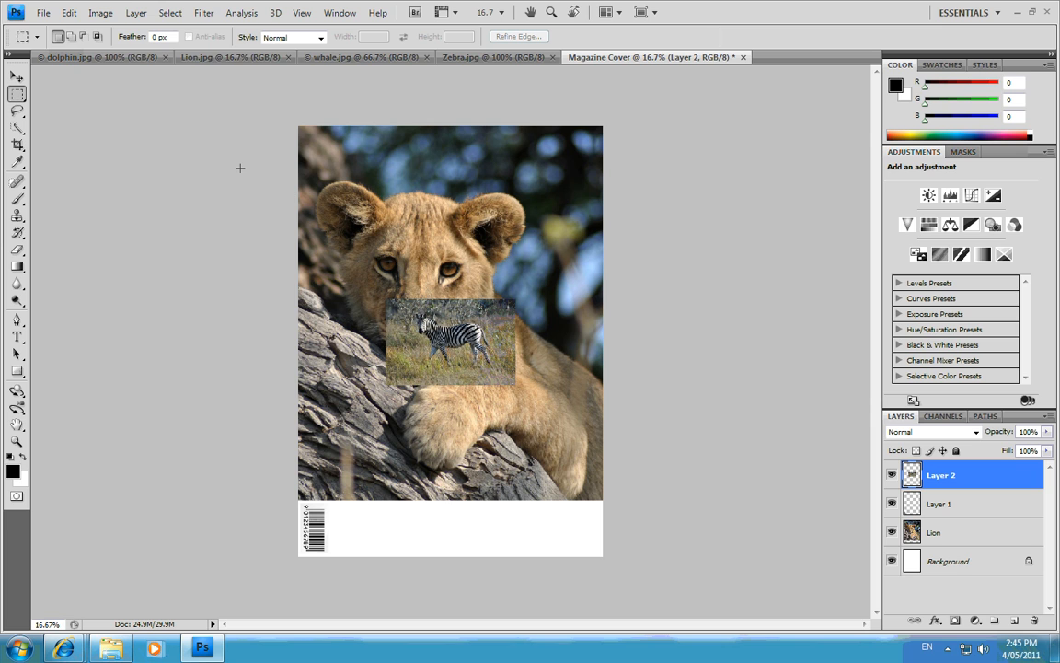
# - Scale the pasted zebra image proportionally to about 57.4% so it fits the height of the white strip
pyautogui.click(68, 13)
pyautogui.moveTo(248, 287)
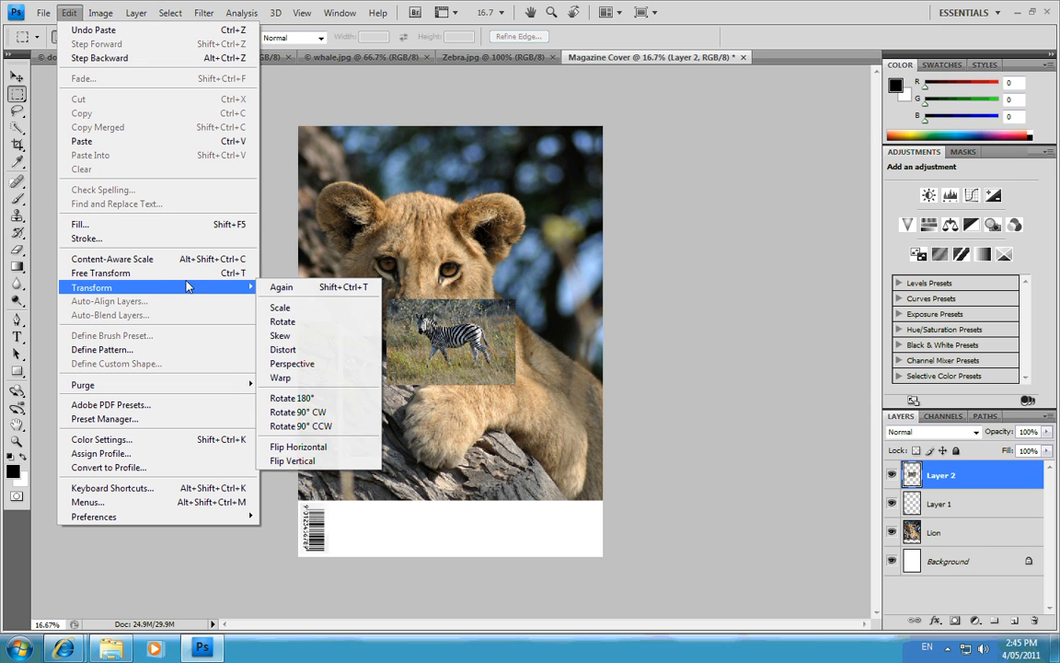
pyautogui.click(307, 310)
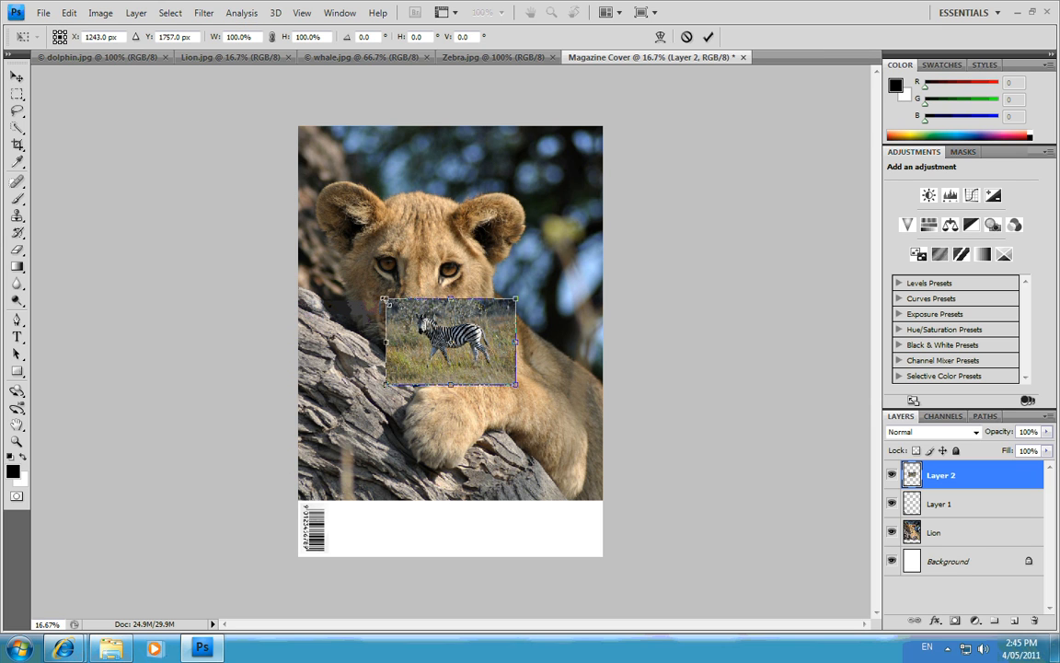
pyautogui.moveTo(386, 300); pyautogui.dragTo(539, 502)
# - Position the zebra image at the lower-right end of the white strip, apply the transformation, and close Zebra.jpg
pyautogui.moveTo(471, 357); pyautogui.dragTo(599, 504)
pyautogui.press('Right')
pyautogui.press('Right')
pyautogui.press('Right')
pyautogui.press('Right')
pyautogui.press('Right')
pyautogui.press('Right')
pyautogui.press('Right')
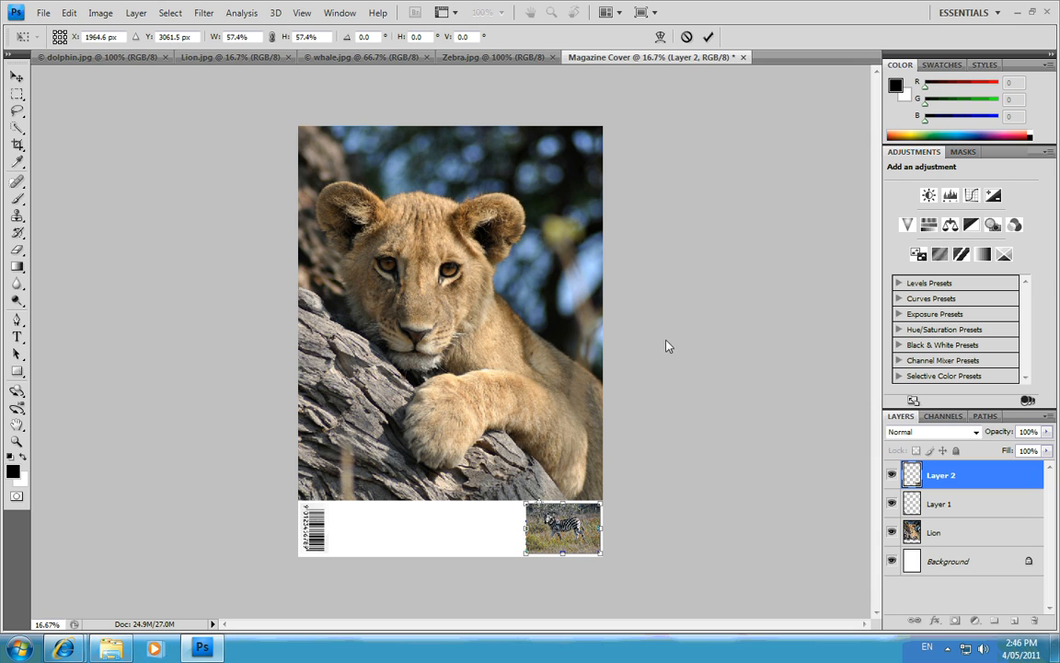
pyautogui.click(18, 74)
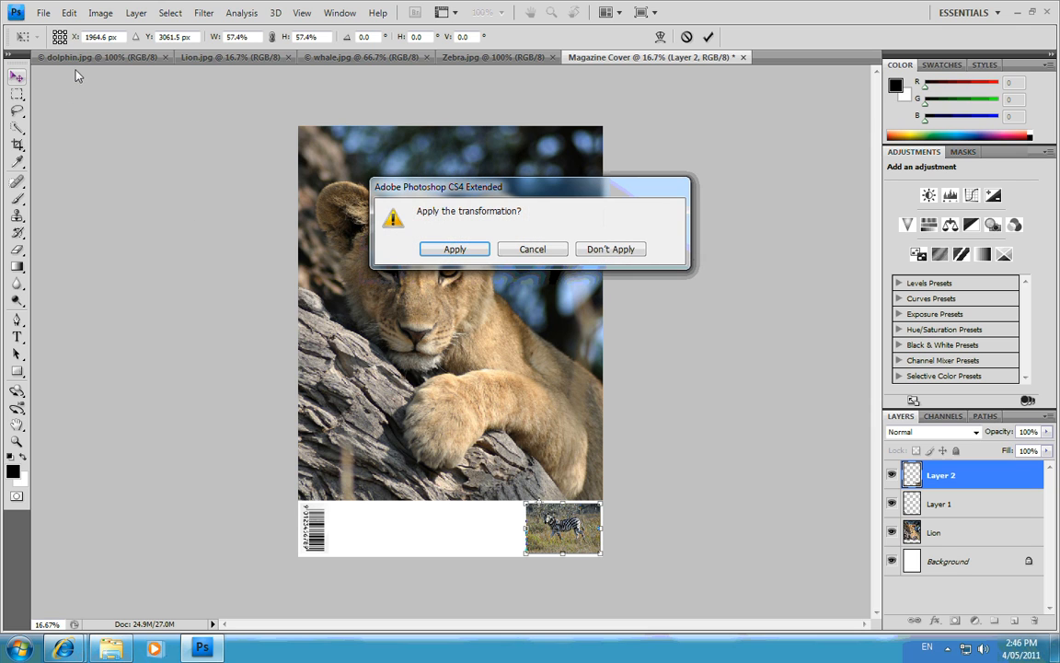
pyautogui.click(457, 246)
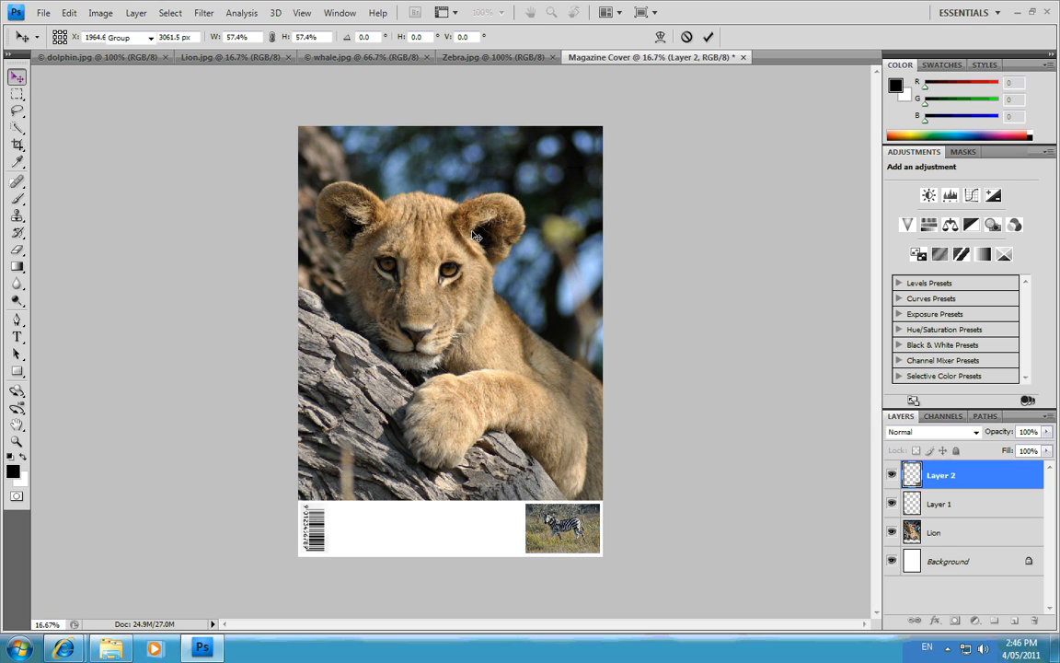
pyautogui.click(552, 57)
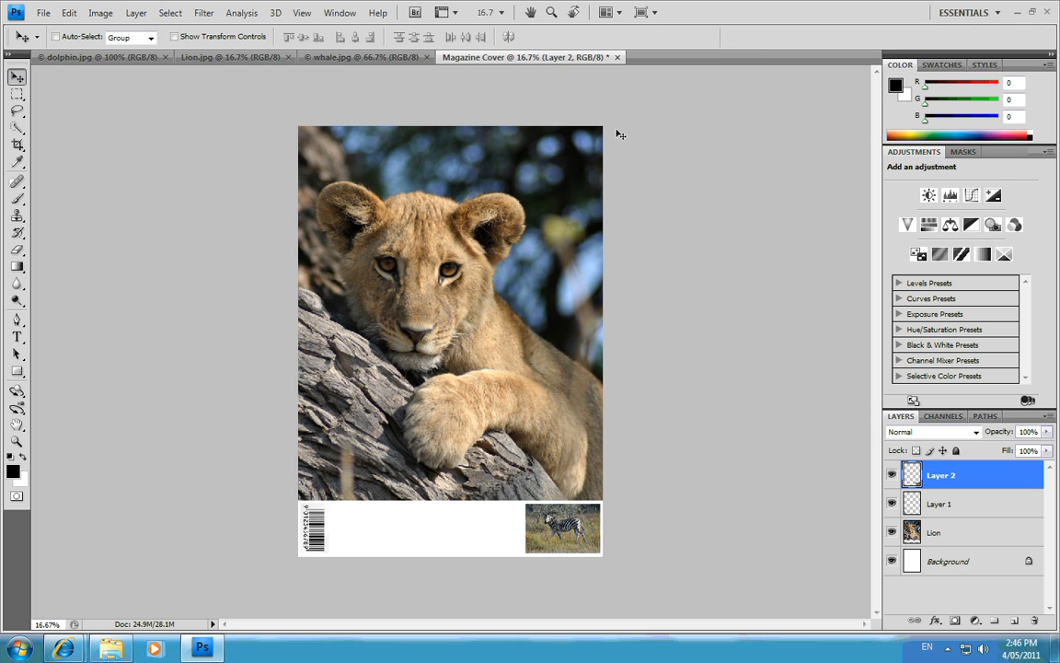
# - Rename the barcode's layer to barcode and the zebra image's layer to zebra
pyautogui.click(939, 508)
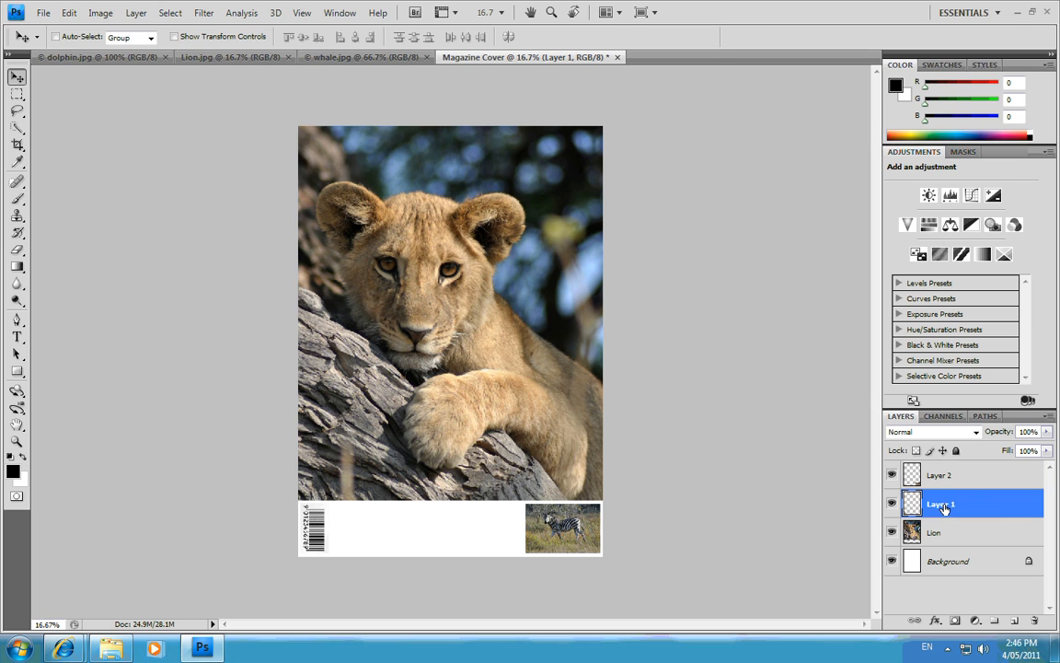
pyautogui.doubleClick(942, 503)
pyautogui.doubleClick(973, 475)
pyautogui.write('zebra')
pyautogui.press('Return')
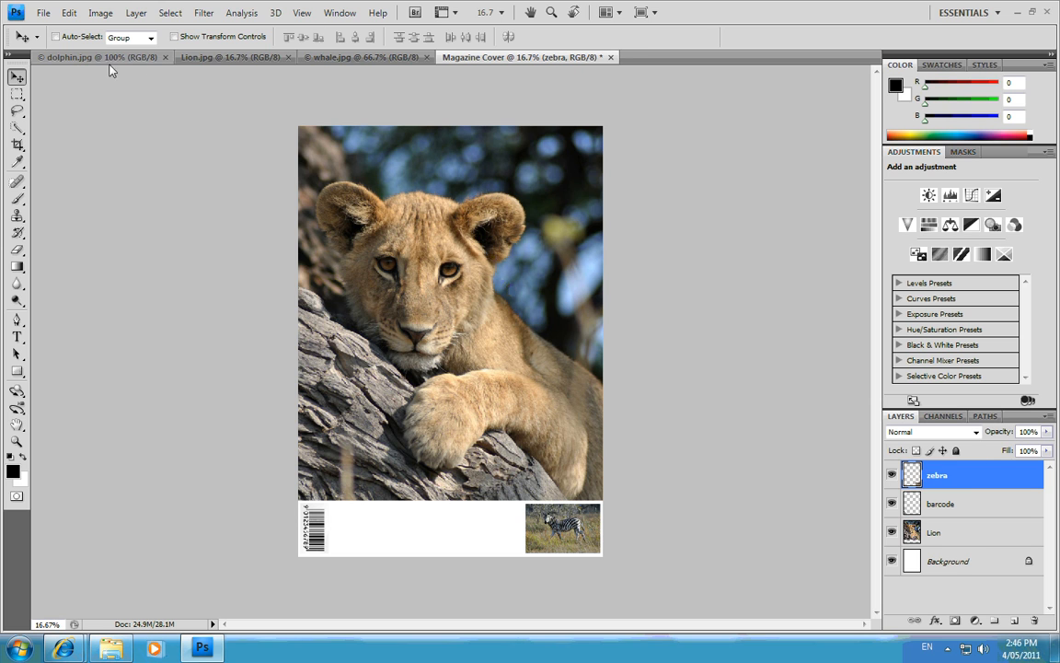
# - Copy the entire whale.jpg image with a rectangular selection and paste it into the Magazine Cover document
pyautogui.click(329, 58)
pyautogui.click(17, 94)
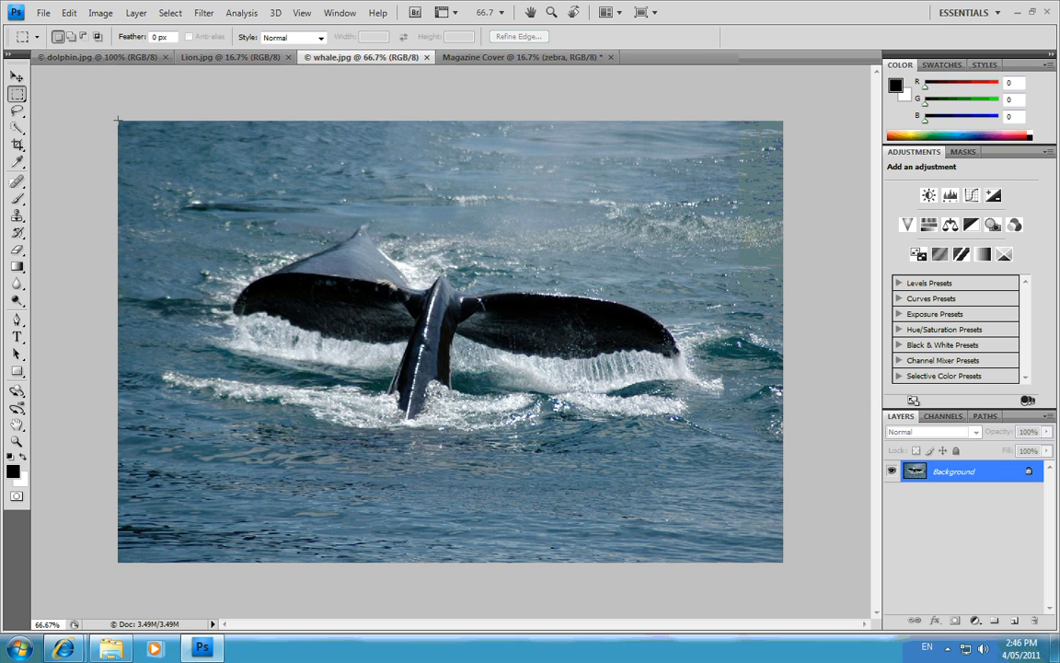
pyautogui.moveTo(306, 207); pyautogui.dragTo(811, 560)
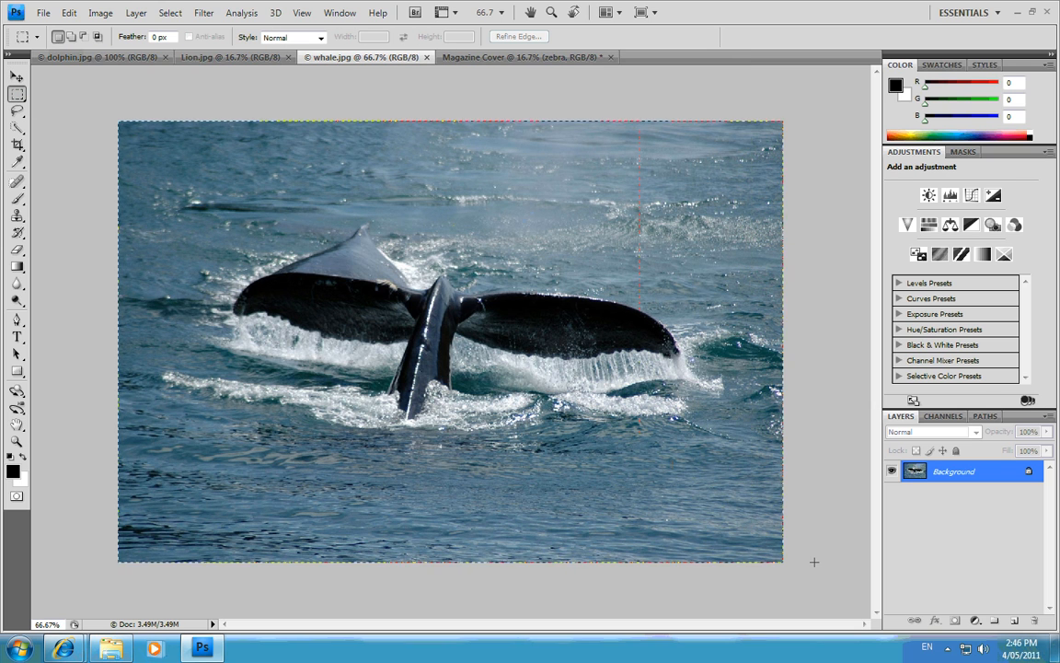
pyautogui.click(69, 13)
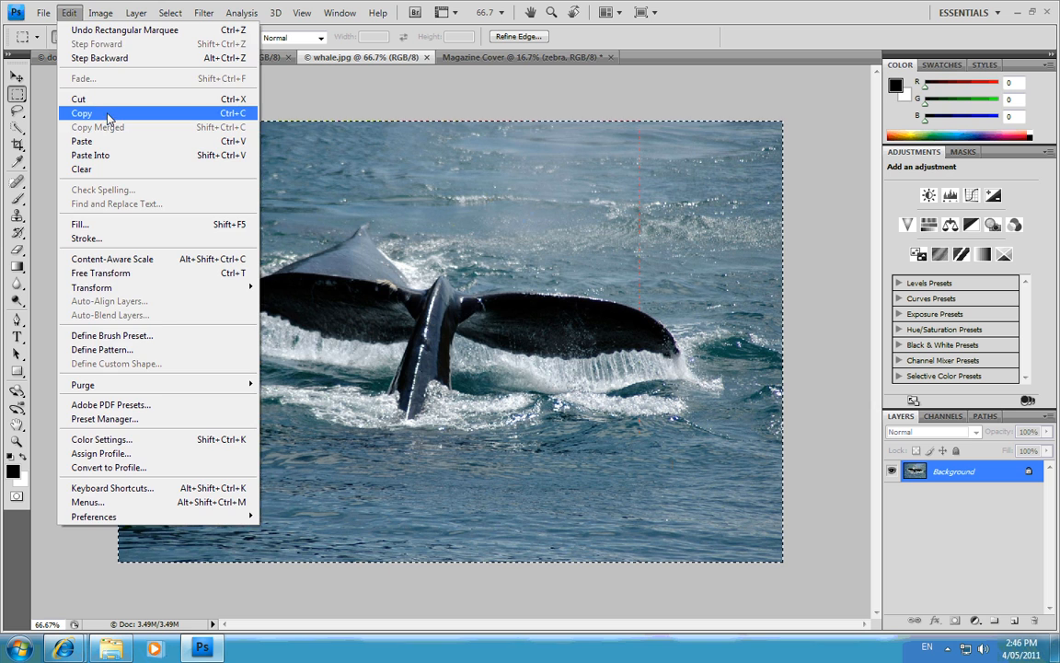
pyautogui.click(100, 111)
pyautogui.click(500, 59)
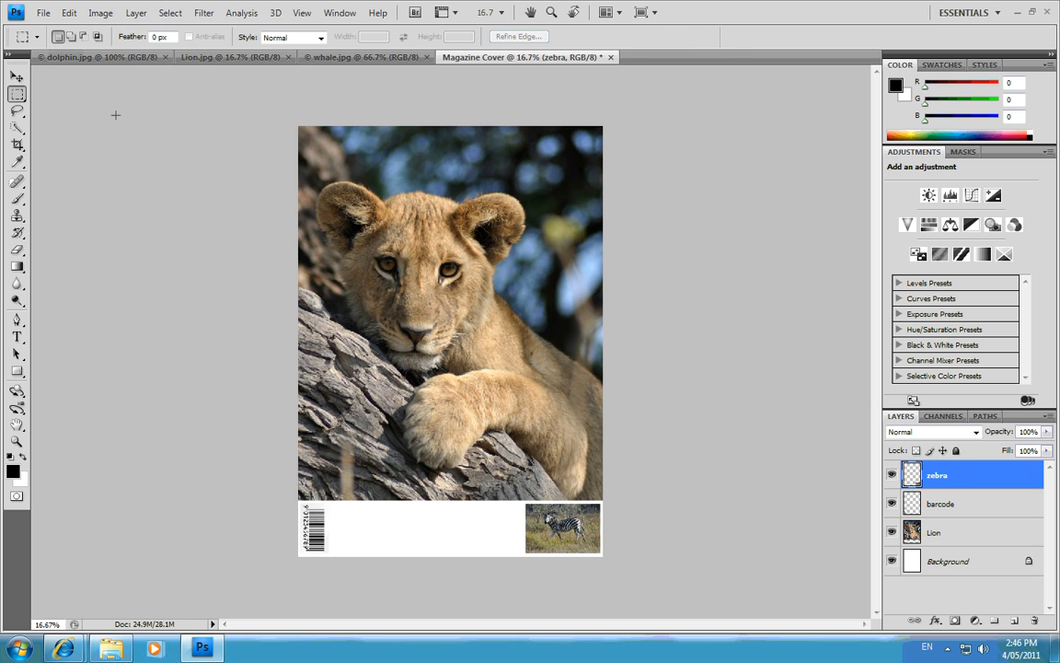
pyautogui.click(69, 13)
pyautogui.click(101, 144)
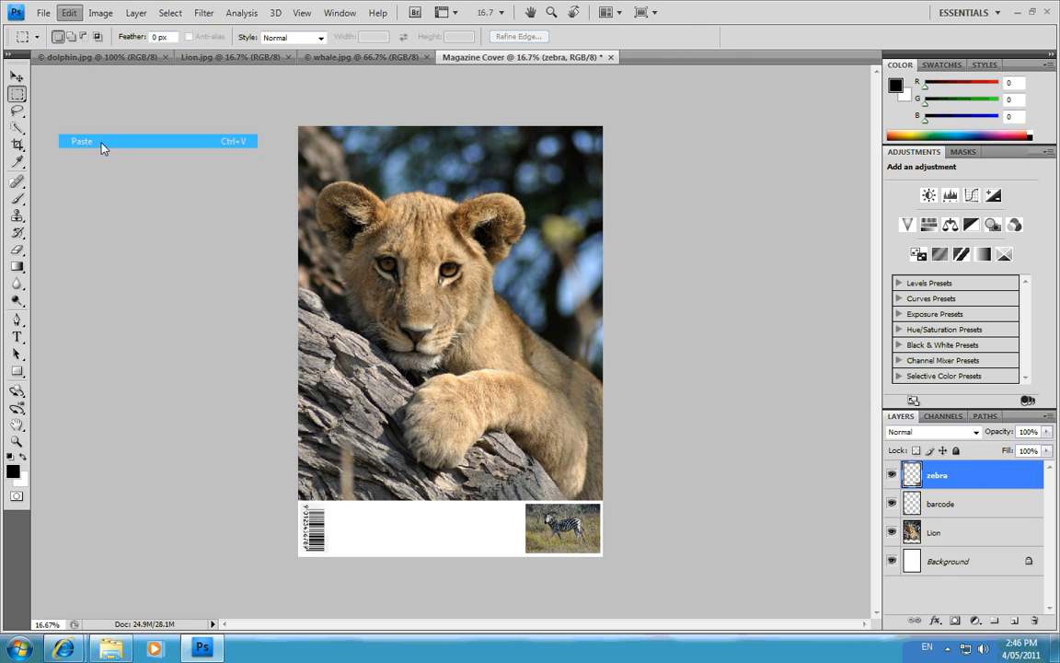
# - Scale the pasted whale image proportionally to about 46.6% and place it in the white strip beside the zebra
pyautogui.click(70, 13)
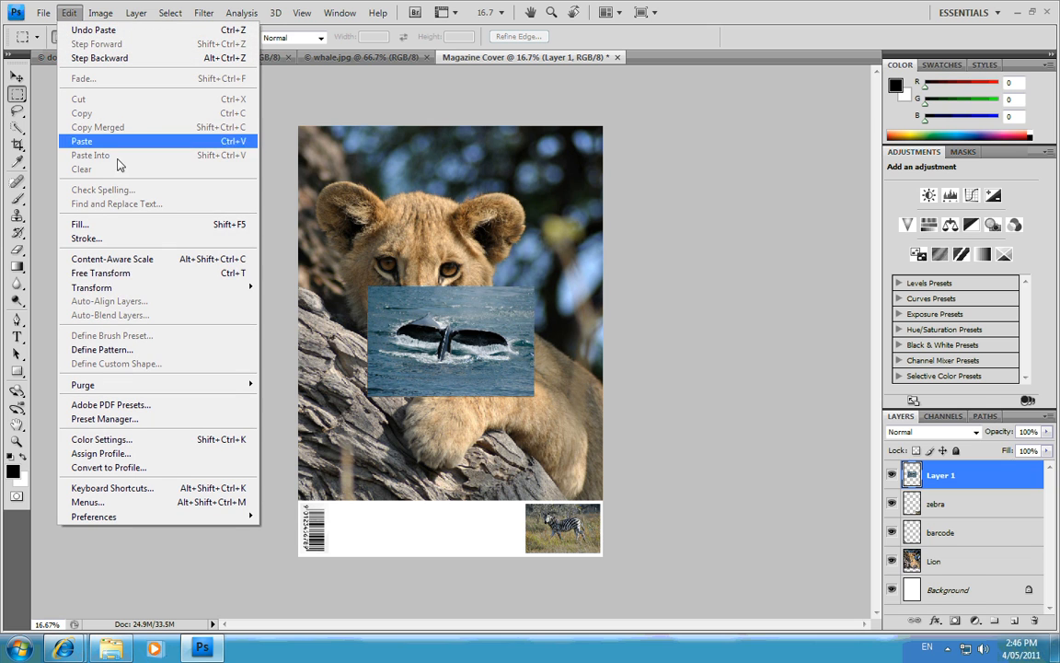
pyautogui.moveTo(132, 267)
pyautogui.click(294, 308)
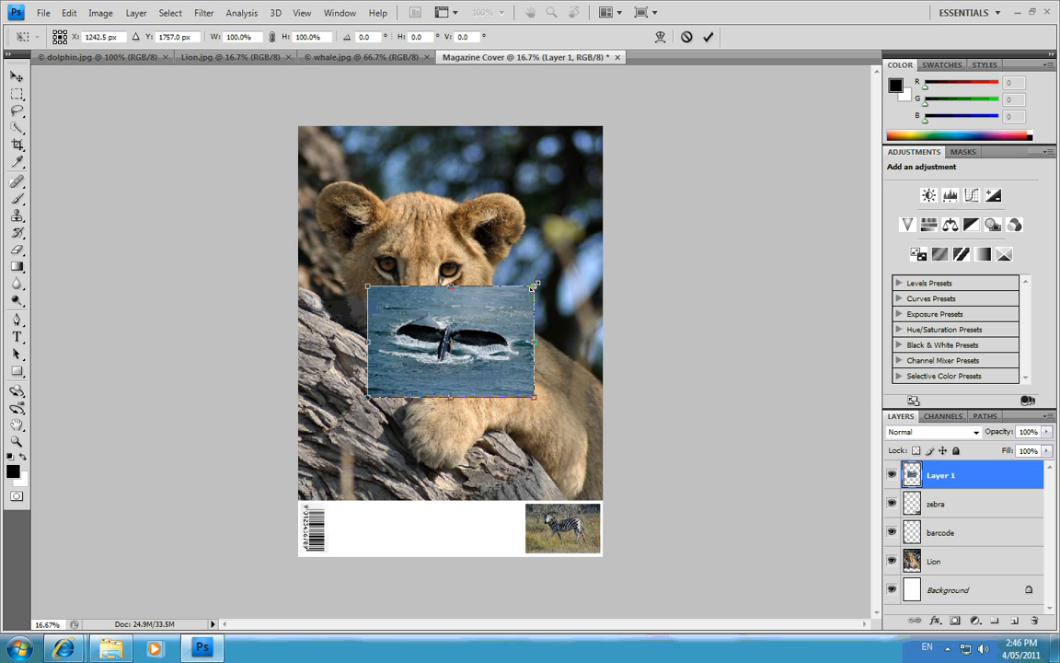
pyautogui.moveTo(532, 289); pyautogui.dragTo(470, 329)
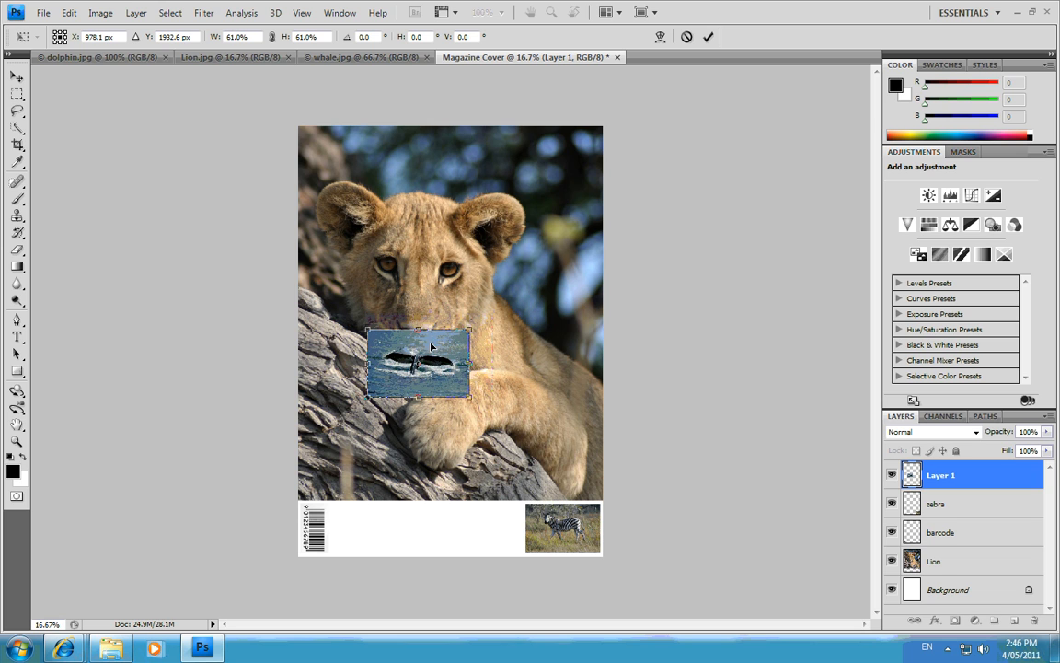
pyautogui.moveTo(430, 407); pyautogui.dragTo(469, 482)
pyautogui.moveTo(416, 361); pyautogui.dragTo(457, 524)
pyautogui.moveTo(514, 489); pyautogui.dragTo(482, 526)
# - Nudge the whale image to leave a narrow white gap before the zebra, and apply the transformation
pyautogui.press('Right')
pyautogui.press('Right')
pyautogui.press('Right')
pyautogui.press('Right')
pyautogui.press('Left')
pyautogui.press('Down')
pyautogui.click(17, 77)
pyautogui.click(455, 249)
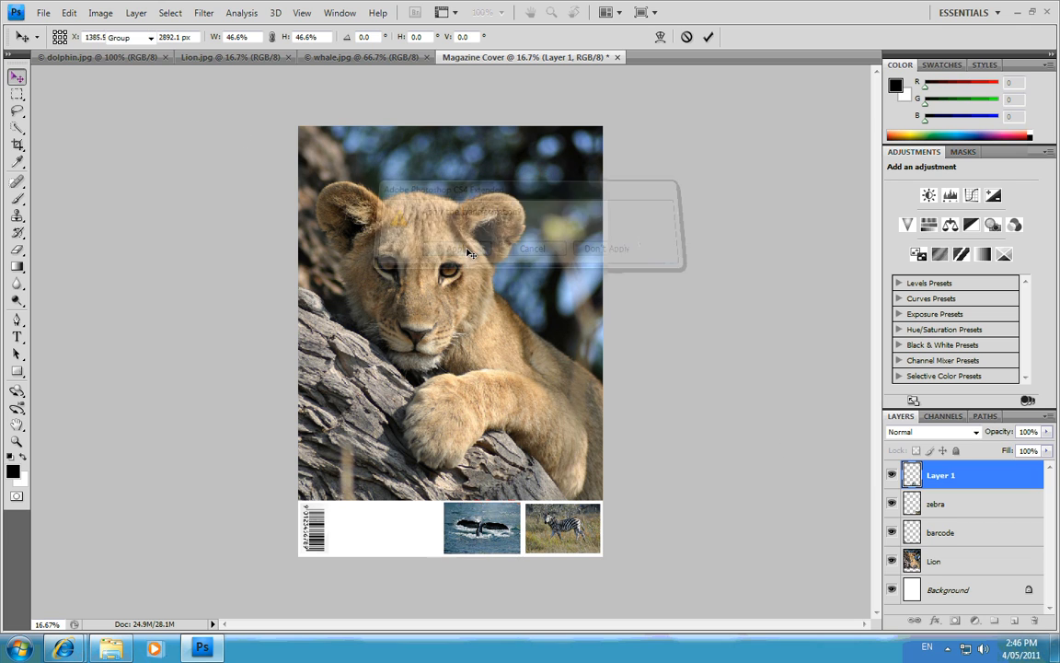
# - Rename the whale image's layer to whale, and close whale.jpg and Lion.jpg
pyautogui.doubleClick(940, 476)
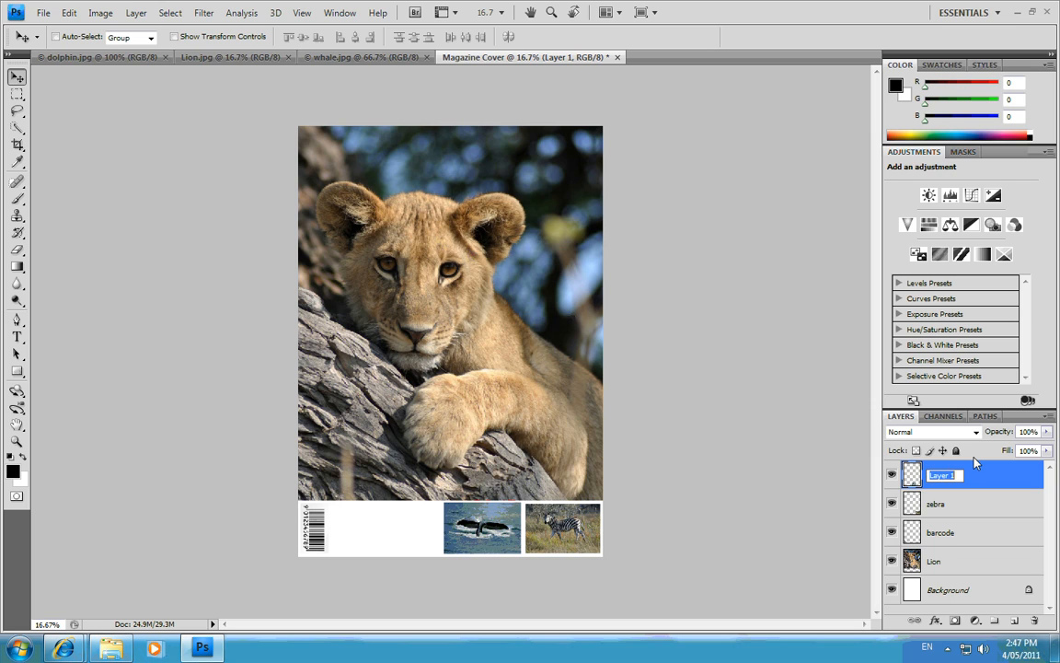
pyautogui.write('whale')
pyautogui.press('Return')
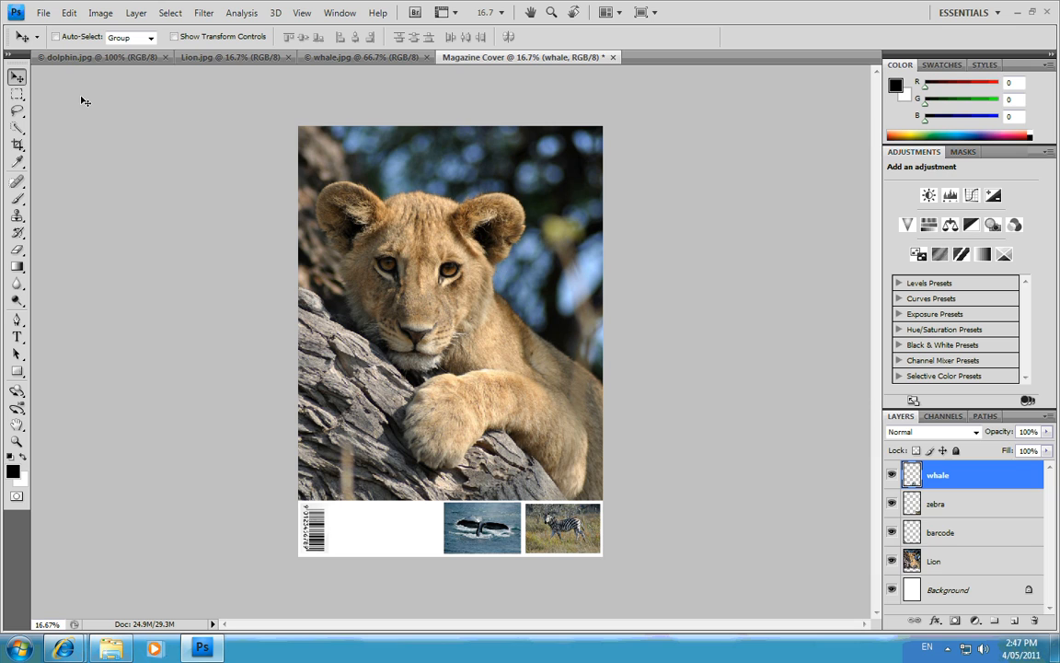
pyautogui.click(427, 57)
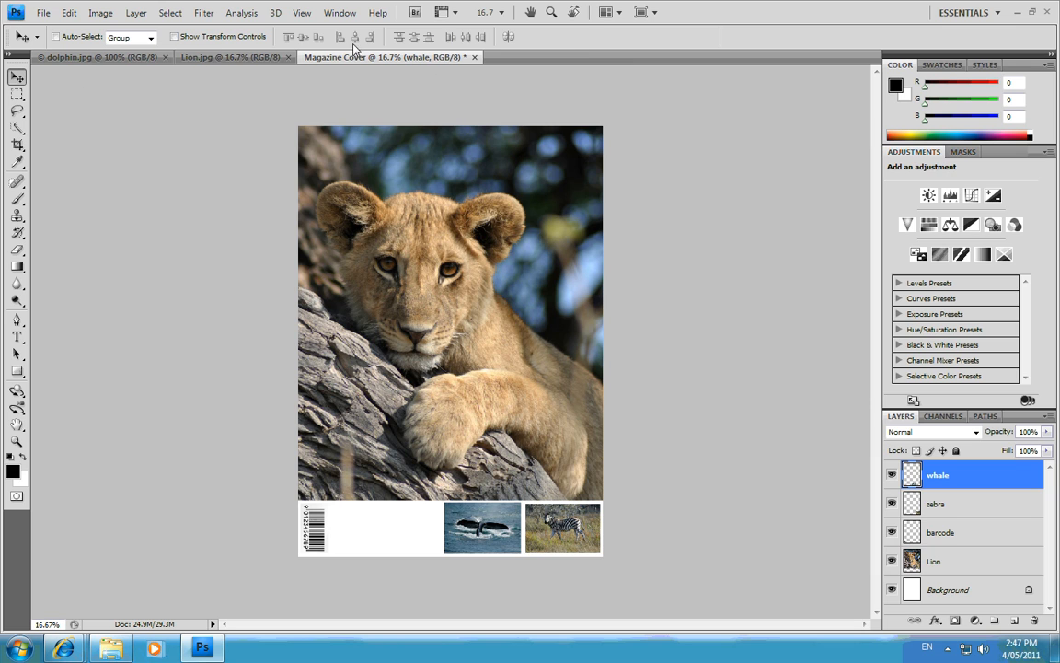
pyautogui.click(288, 57)
# - Copy the entire dolphin.jpg image and paste it into the Magazine Cover document
pyautogui.click(120, 58)
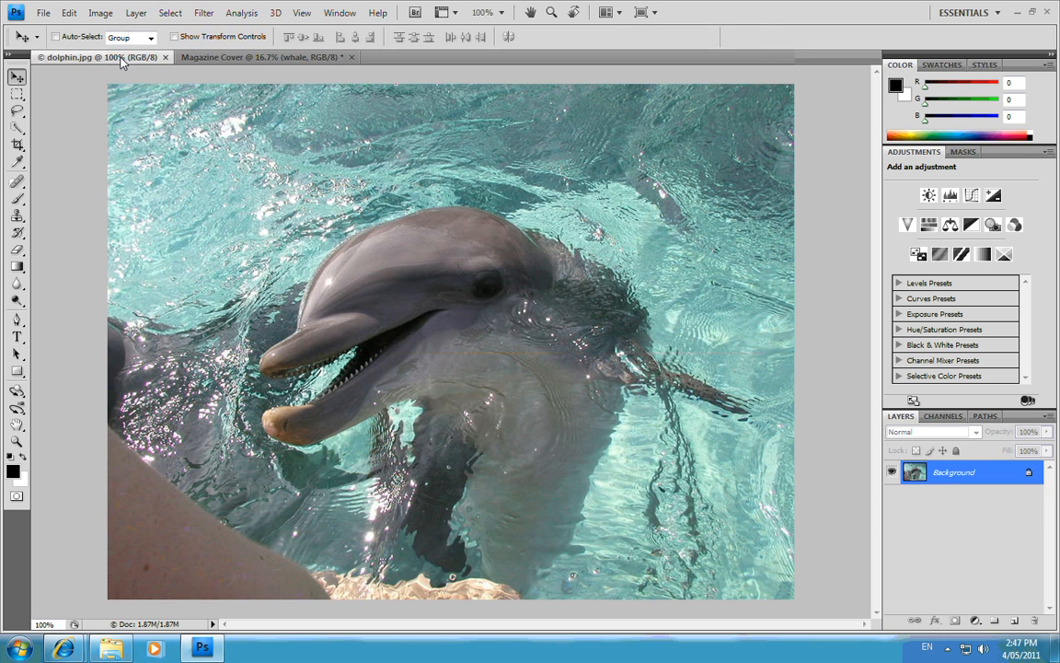
pyautogui.click(16, 93)
pyautogui.hotkey('ctrl', 'a')
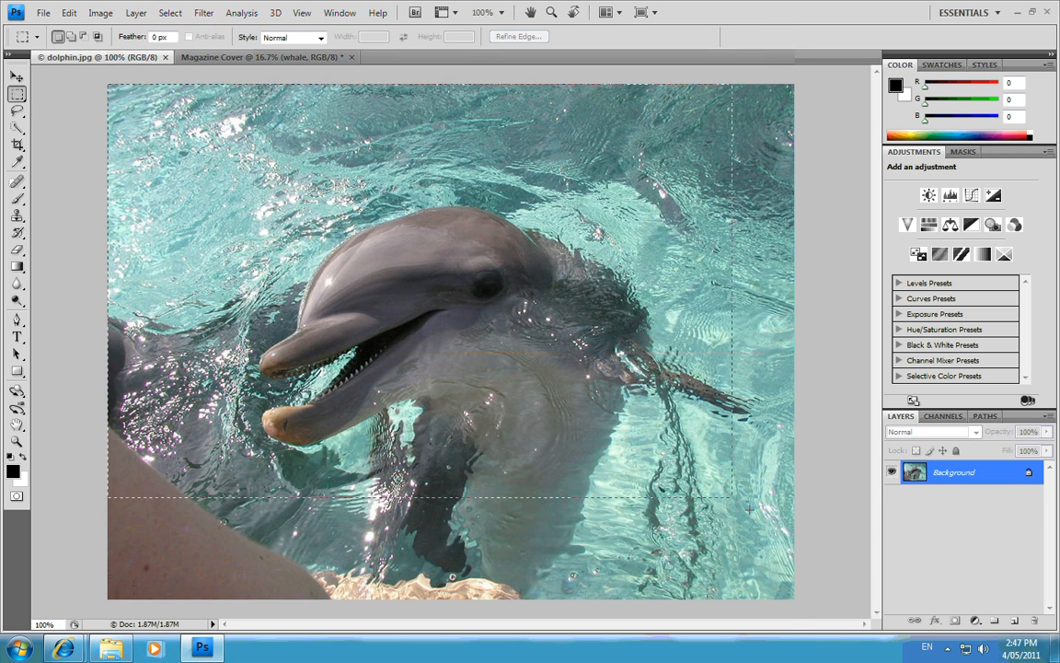
pyautogui.click(69, 13)
pyautogui.click(120, 112)
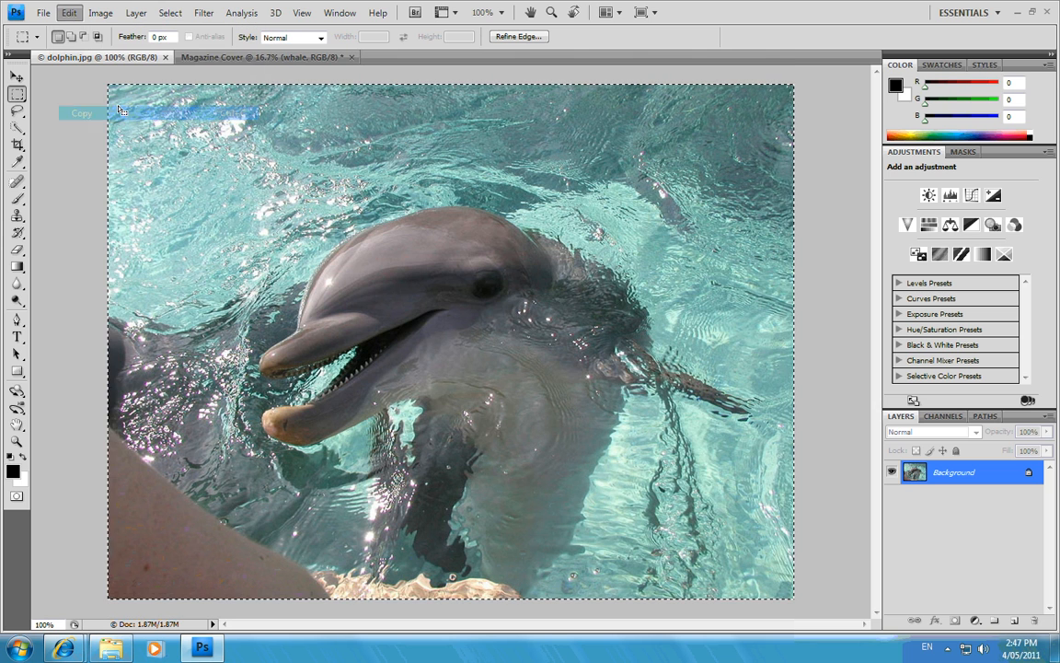
pyautogui.click(288, 57)
pyautogui.click(69, 13)
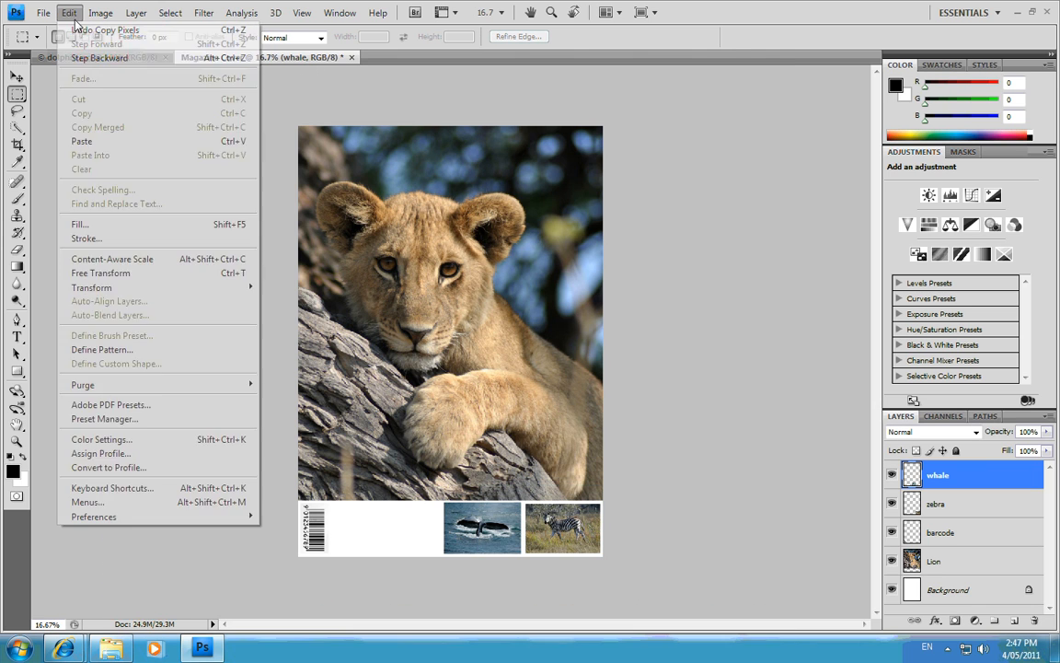
pyautogui.click(118, 140)
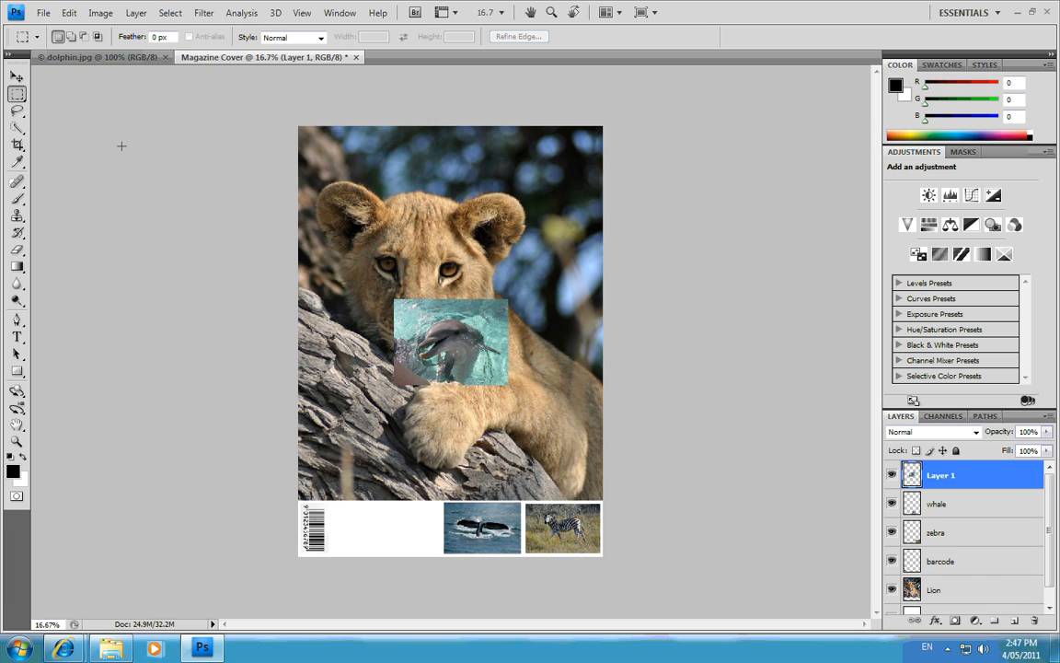
# - Scale the pasted dolphin image proportionally to about 58.3% and place it in the white strip against the whale image
pyautogui.click(70, 12)
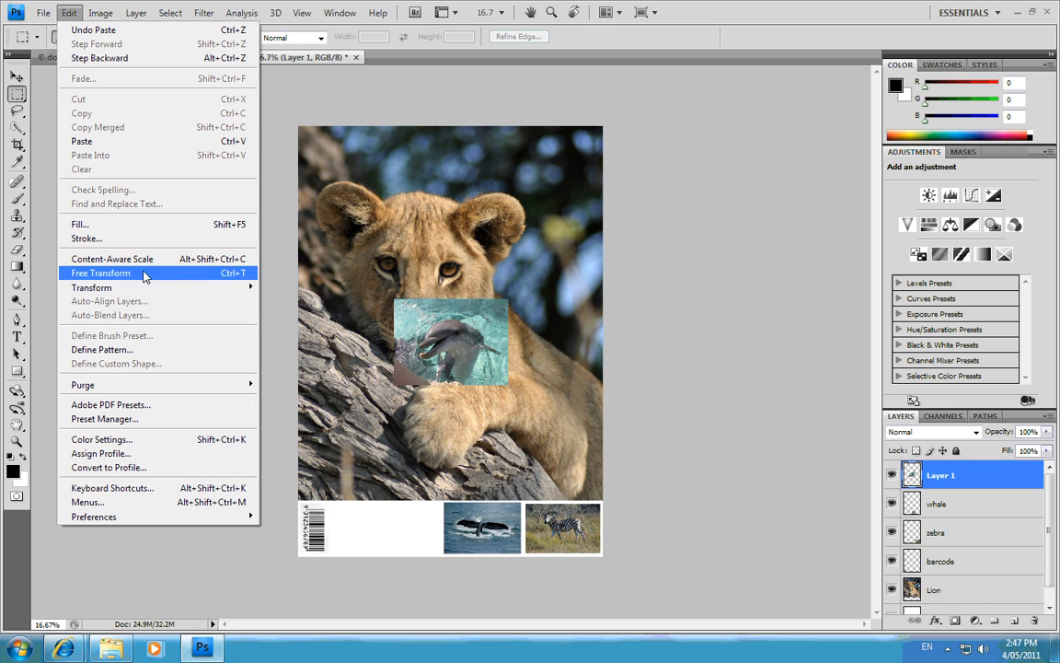
pyautogui.moveTo(234, 295)
pyautogui.click(281, 307)
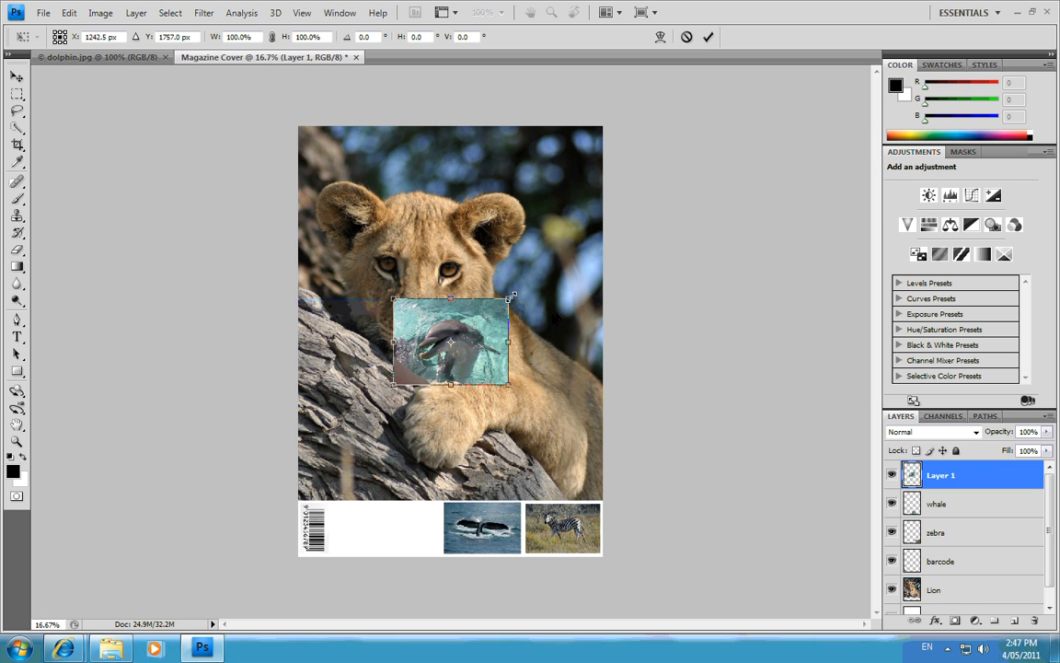
pyautogui.moveTo(508, 300); pyautogui.dragTo(420, 522)
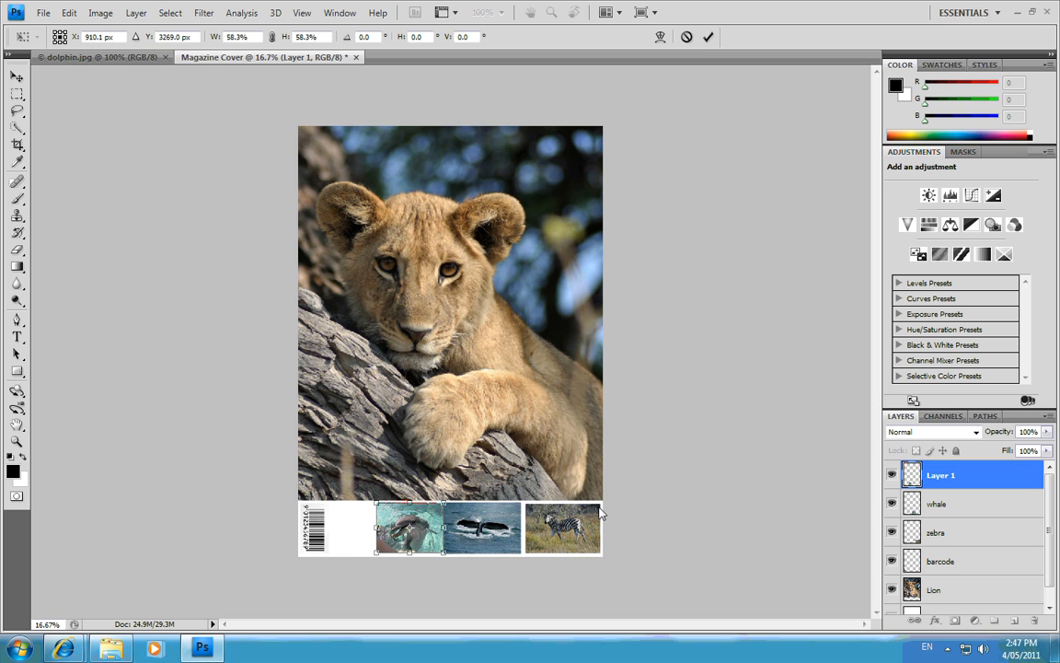
# - Nudge the dolphin image away from the whale toward the barcode, to about X 826 px and Y 3275 px, and apply the transformation
pyautogui.press('Down')
pyautogui.press('Left')
pyautogui.press('Left')
pyautogui.press('Left')
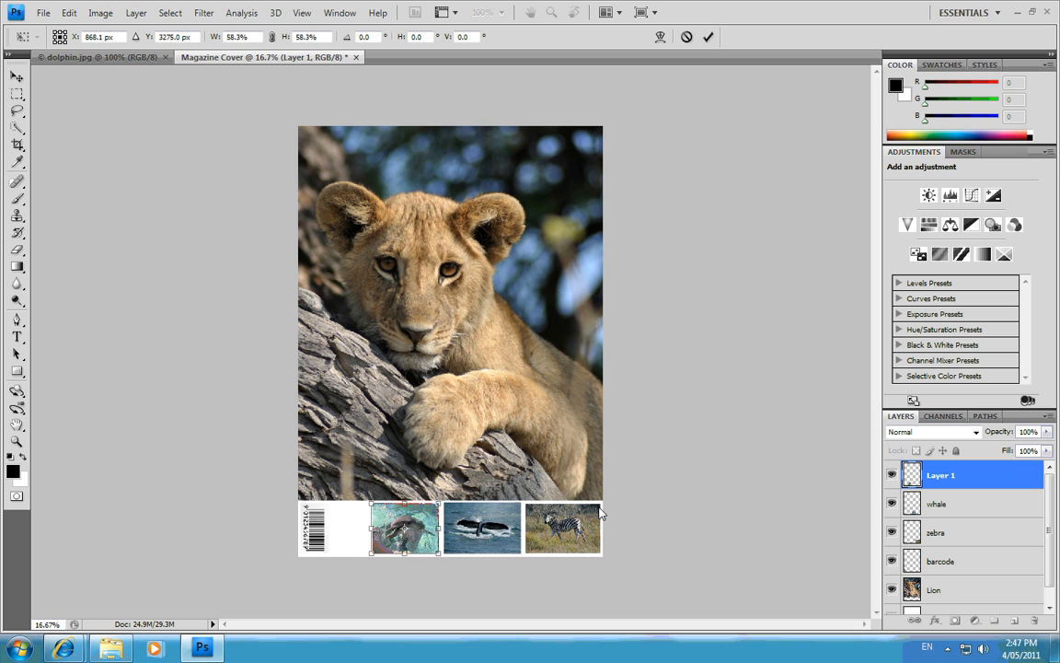
pyautogui.press('Left')
pyautogui.press('Left')
pyautogui.press('Left')
pyautogui.press('Left')
pyautogui.press('Left')
pyautogui.press('Left')
pyautogui.press('Left')
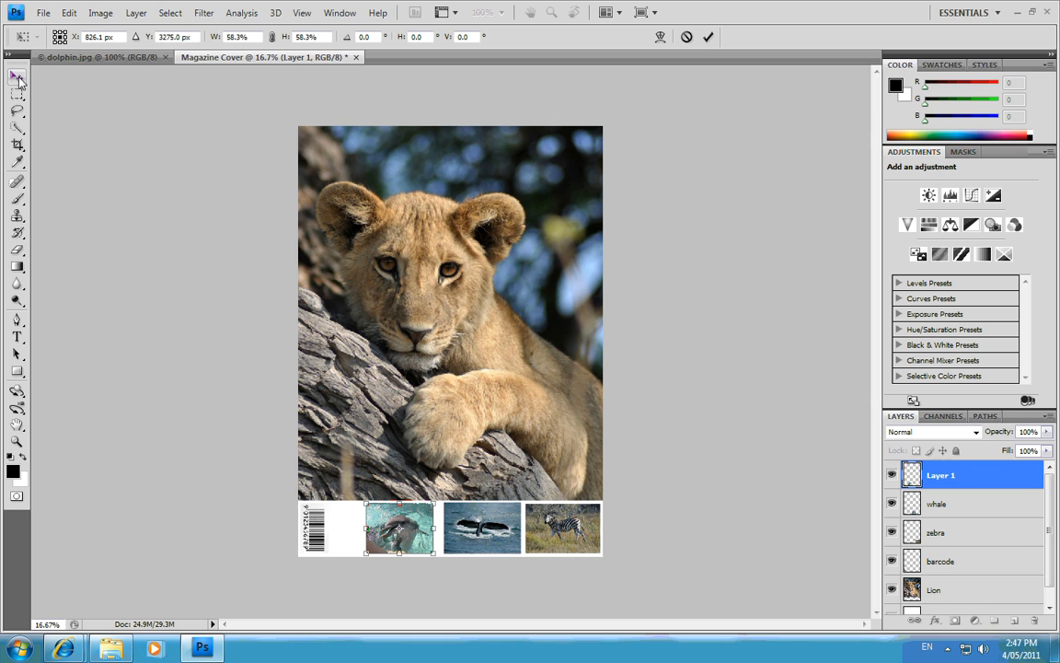
pyautogui.click(17, 76)
pyautogui.click(463, 251)
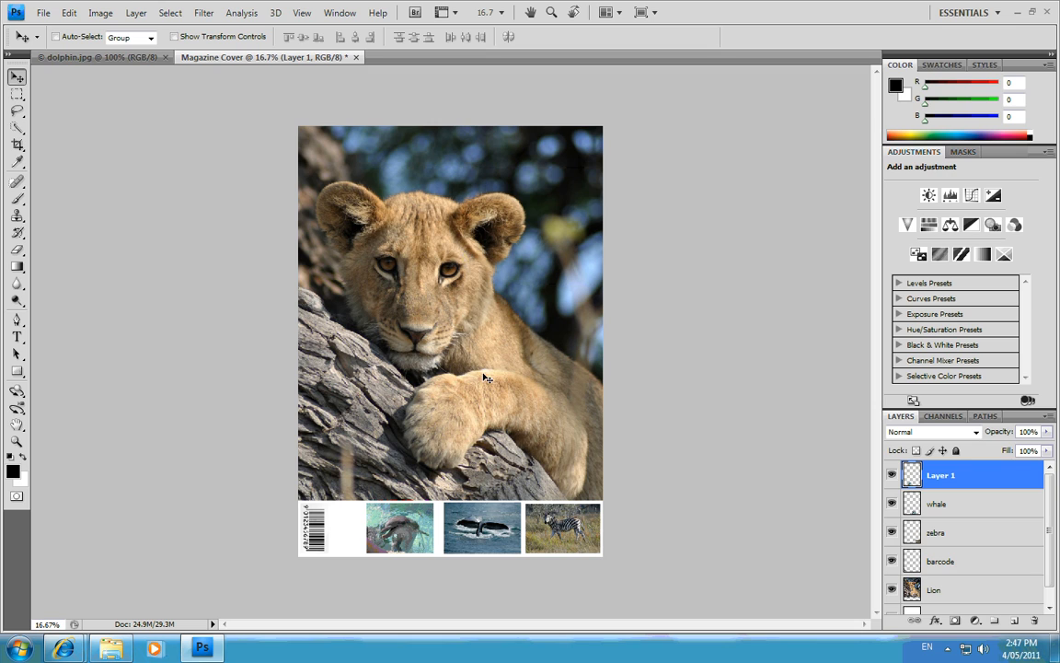
# - Rename the dolphin image's layer to dolphin
pyautogui.doubleClick(940, 475)
pyautogui.write('dolphin')
pyautogui.press('Return')
# - Shift the whale layer toward the dolphin to X 1473.5 px with Free Transform, and apply the transformation
pyautogui.click(940, 506)
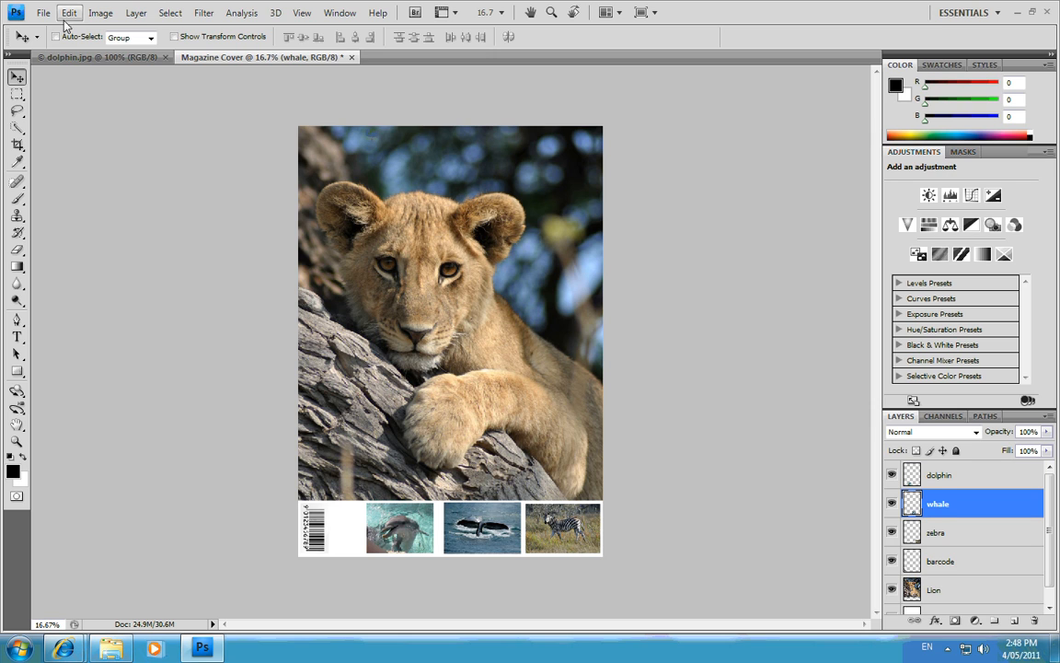
pyautogui.click(67, 15)
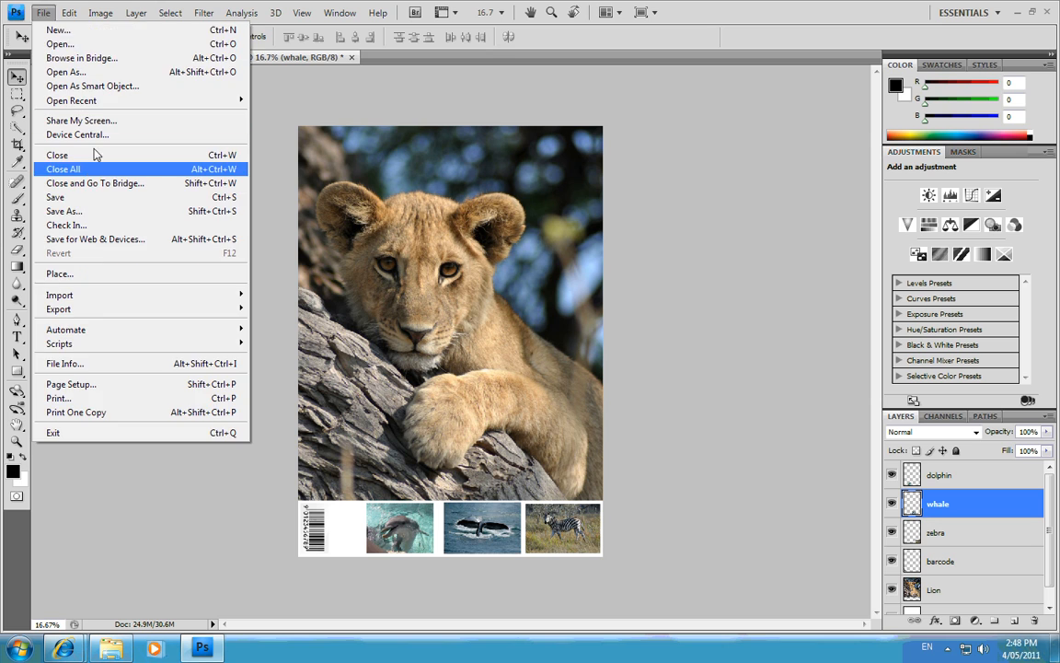
pyautogui.moveTo(116, 289)
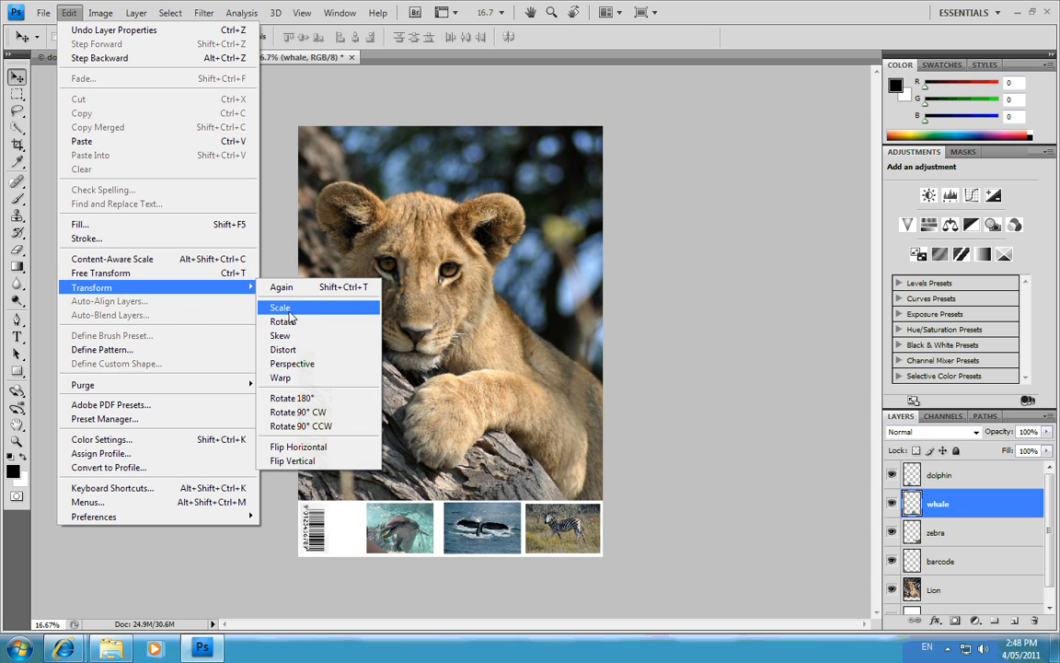
pyautogui.click(279, 304)
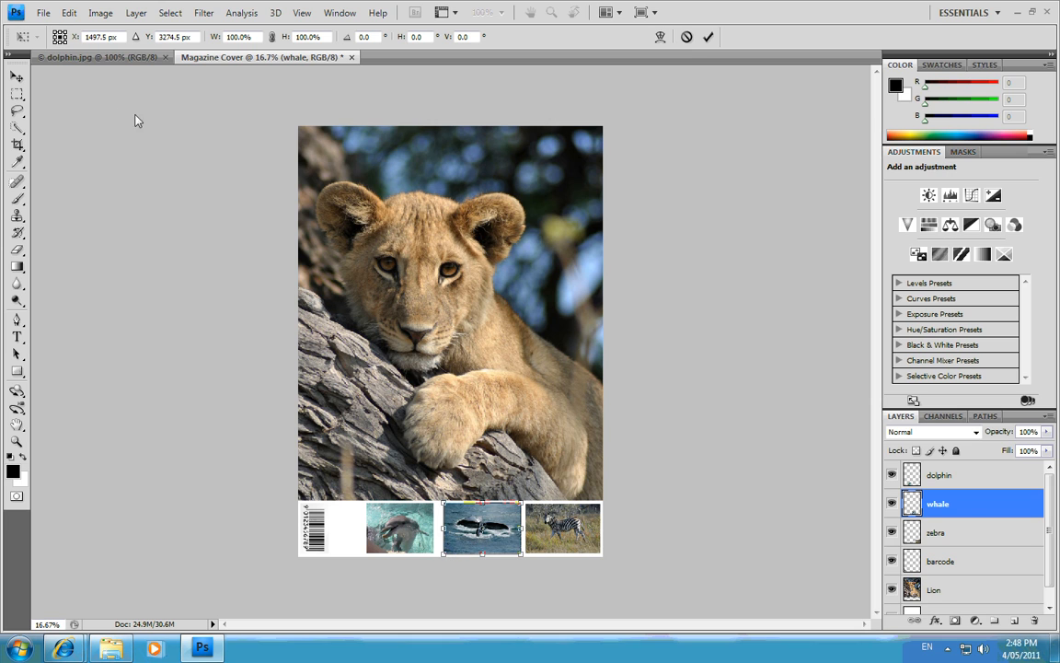
pyautogui.click(69, 12)
pyautogui.click(109, 272)
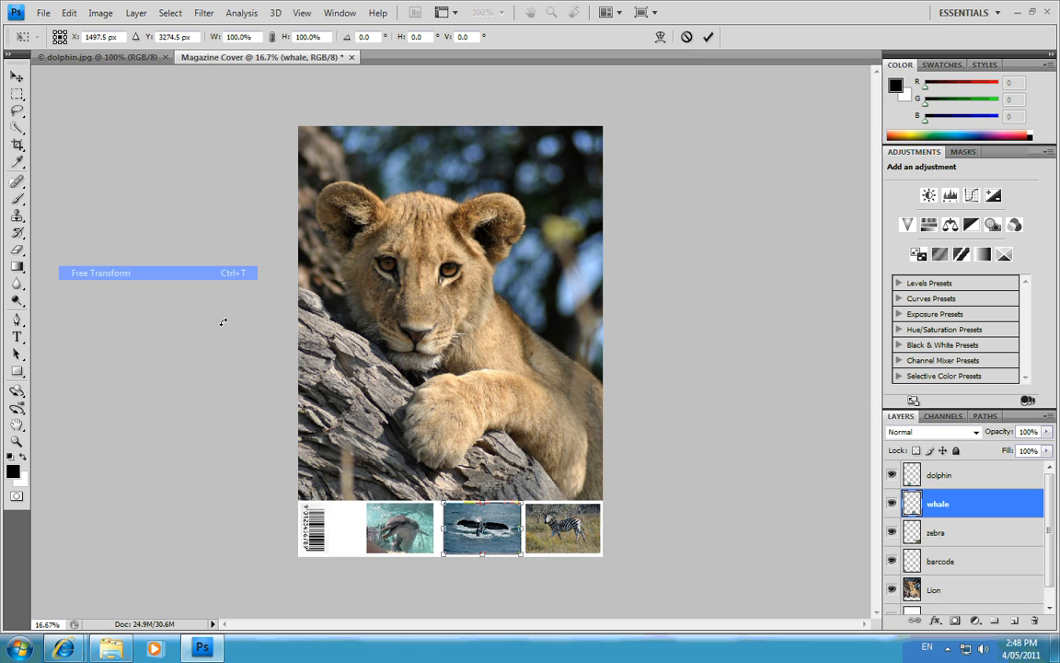
pyautogui.hotkey('shift', 'Left')
pyautogui.hotkey('shift', 'Left')
pyautogui.hotkey('shift', 'Left')
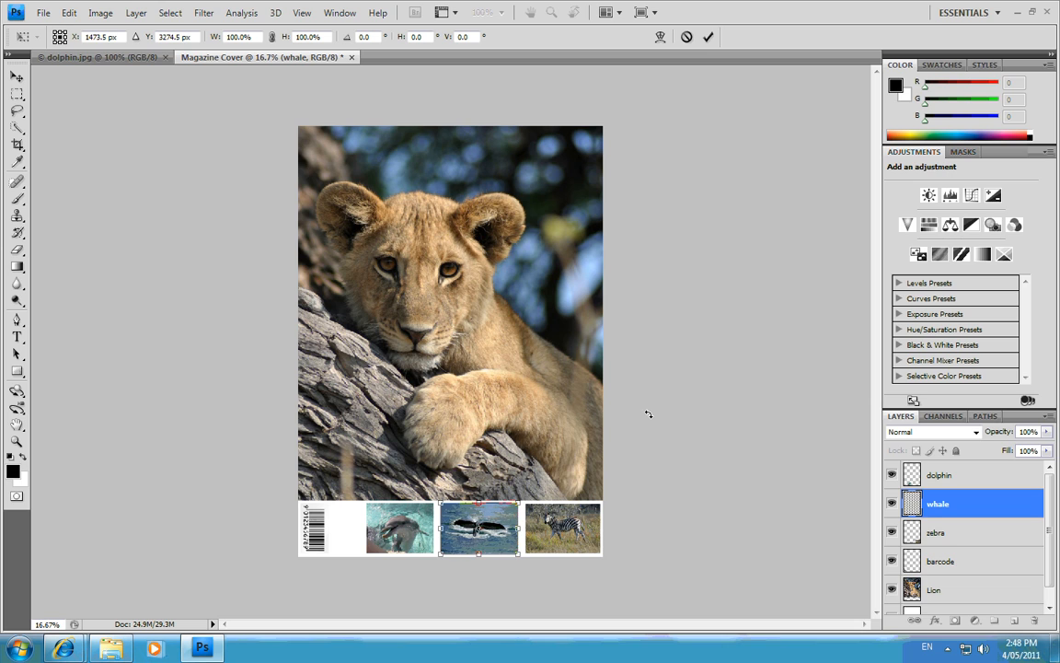
pyautogui.press('Right')
pyautogui.press('Right')
pyautogui.press('Right')
pyautogui.press('Right')
pyautogui.press('Right')
pyautogui.press('Right')
pyautogui.click(17, 76)
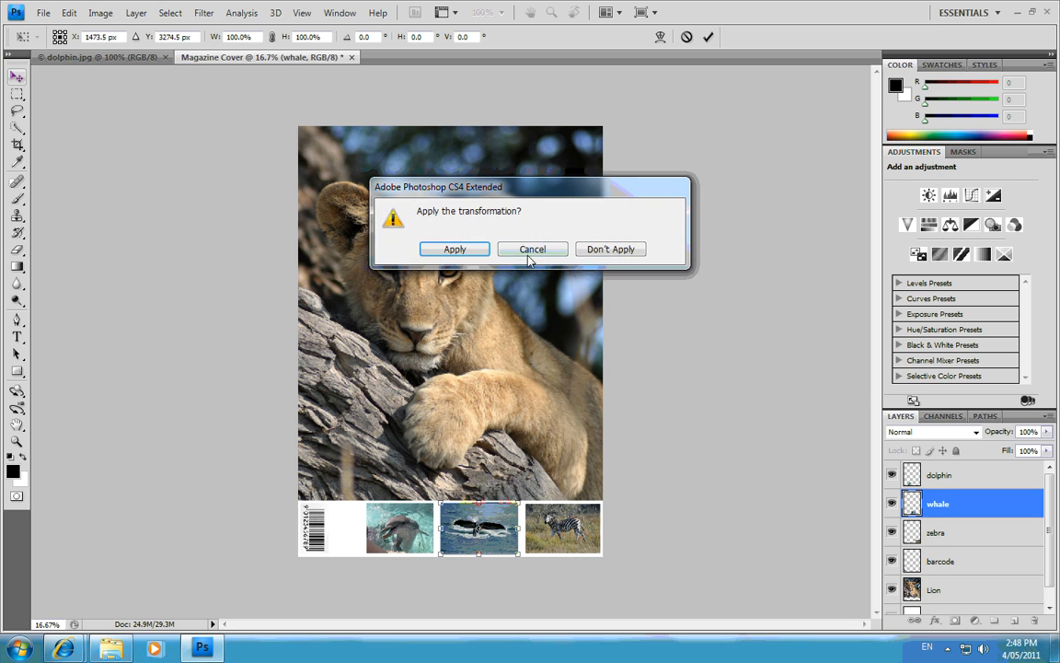
pyautogui.click(456, 249)
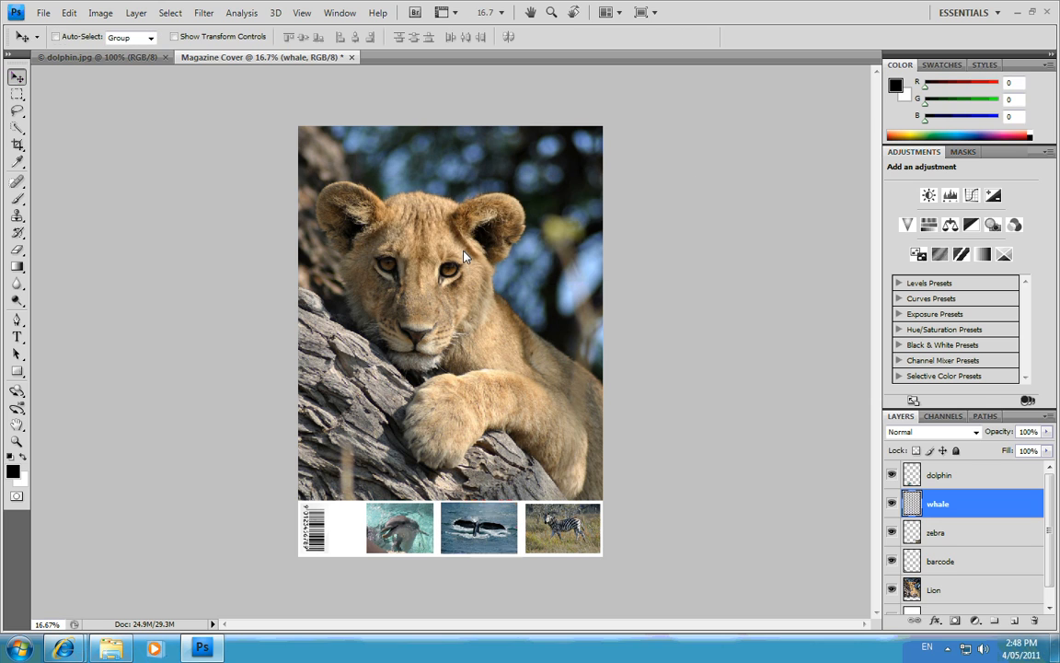
# - Nudge the zebra layer toward the whale to X 2136 px with Free Transform, and apply the transformation
pyautogui.click(935, 533)
pyautogui.click(64, 15)
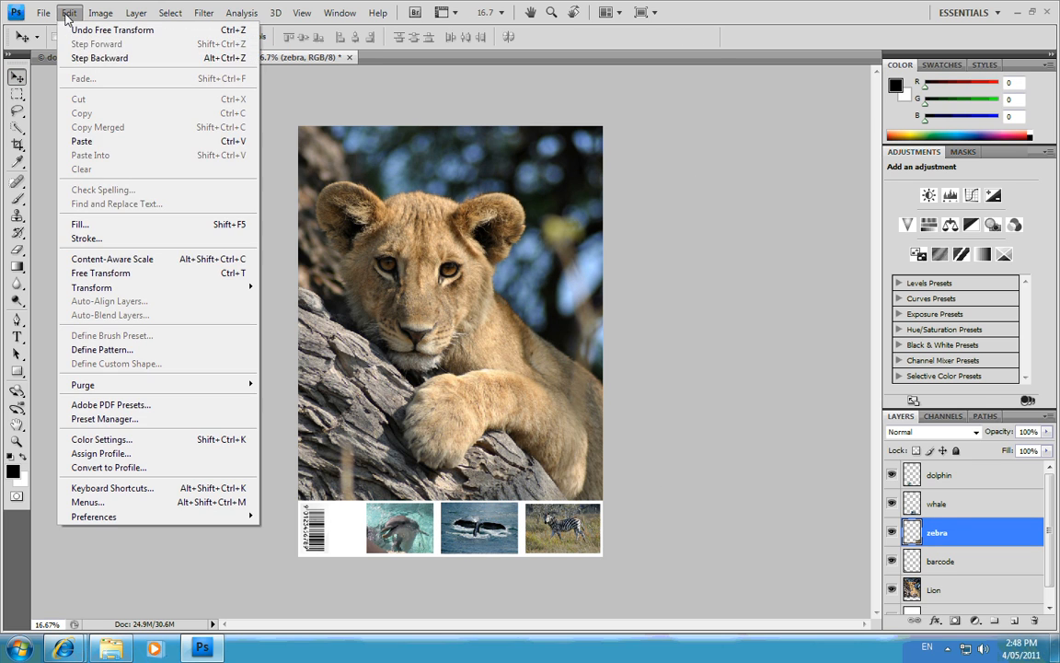
pyautogui.click(149, 274)
pyautogui.press('Left')
pyautogui.press('Left')
pyautogui.press('Left')
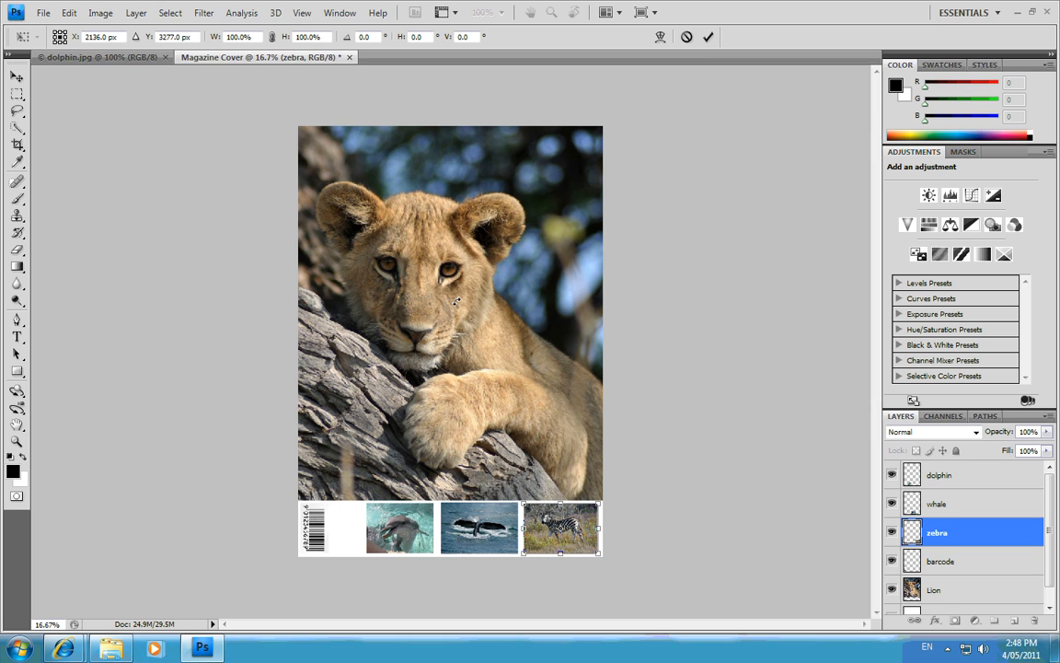
pyautogui.click(17, 73)
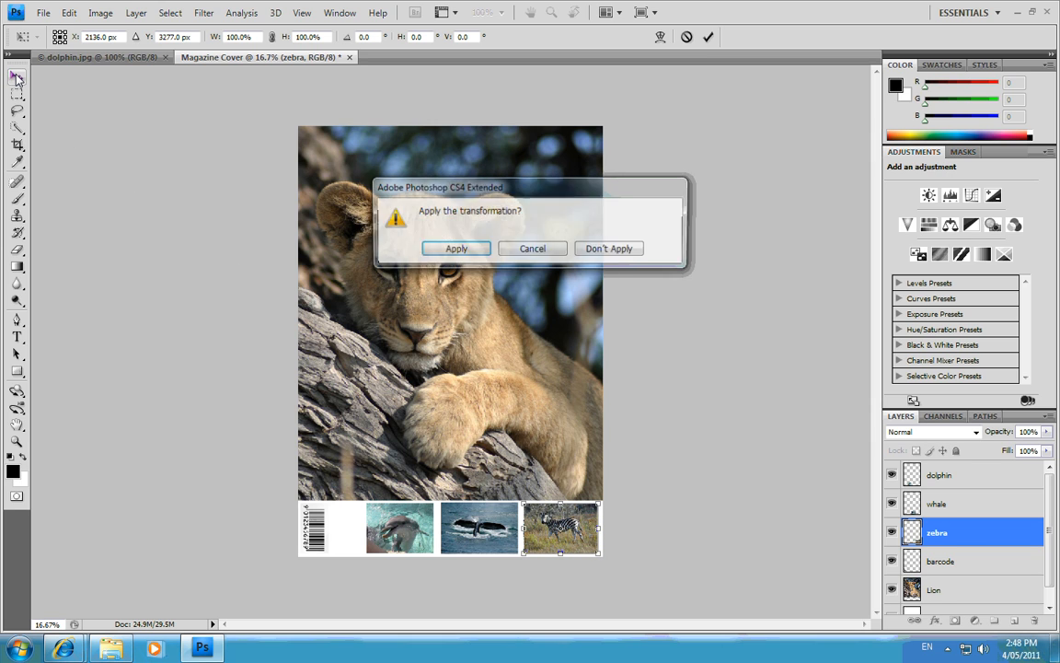
pyautogui.click(440, 256)
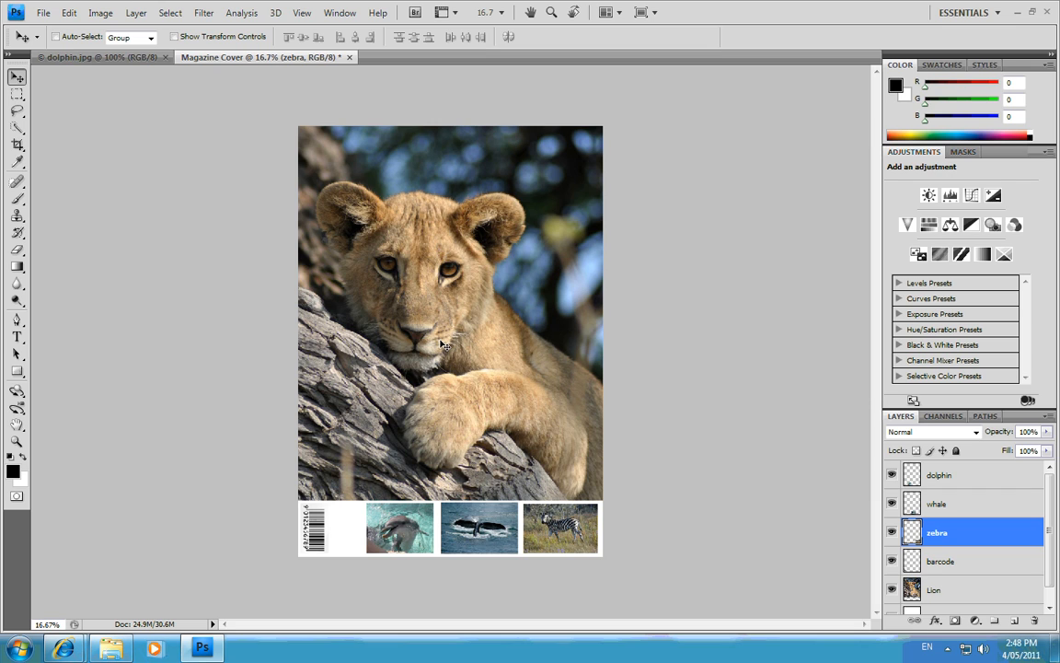
# - Show the document's history and examine its most recent states
pyautogui.click(339, 13)
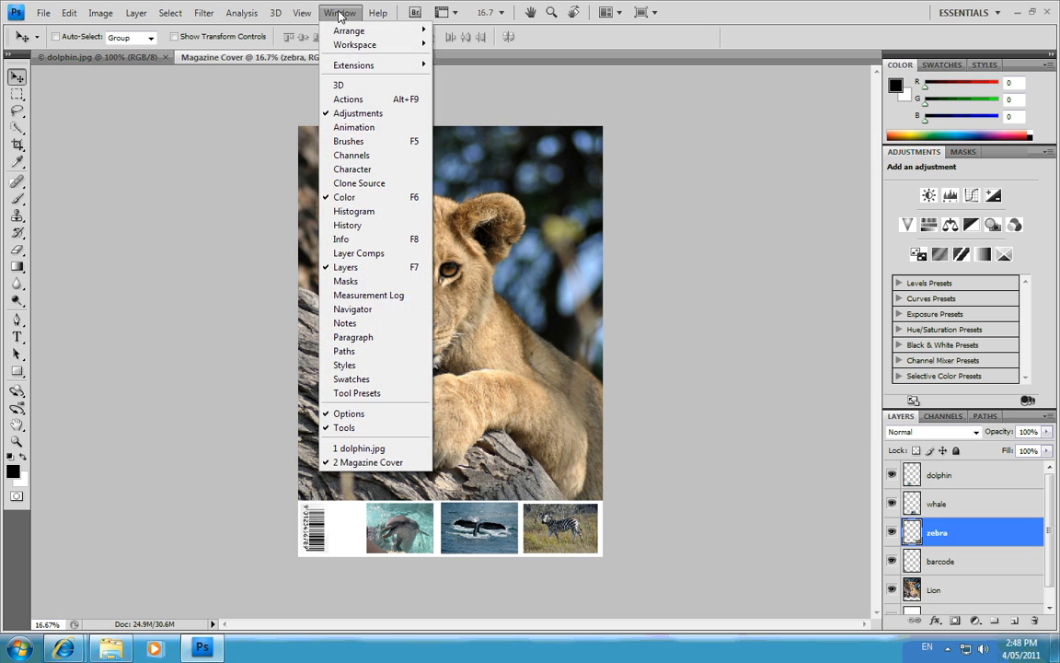
pyautogui.click(372, 235)
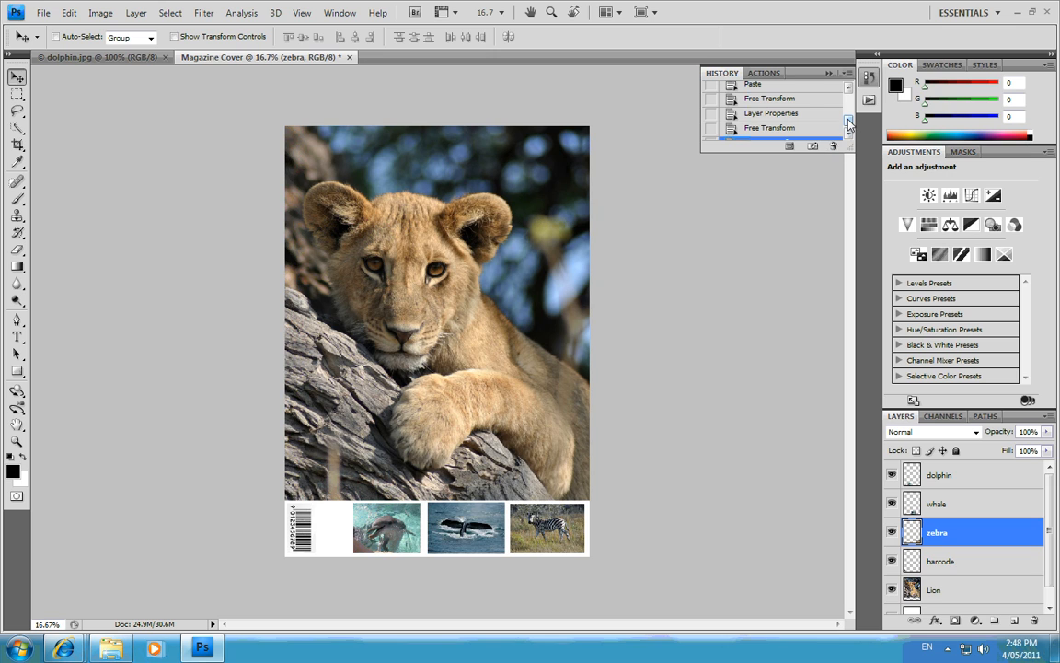
pyautogui.scroll(-1, 828, 137)
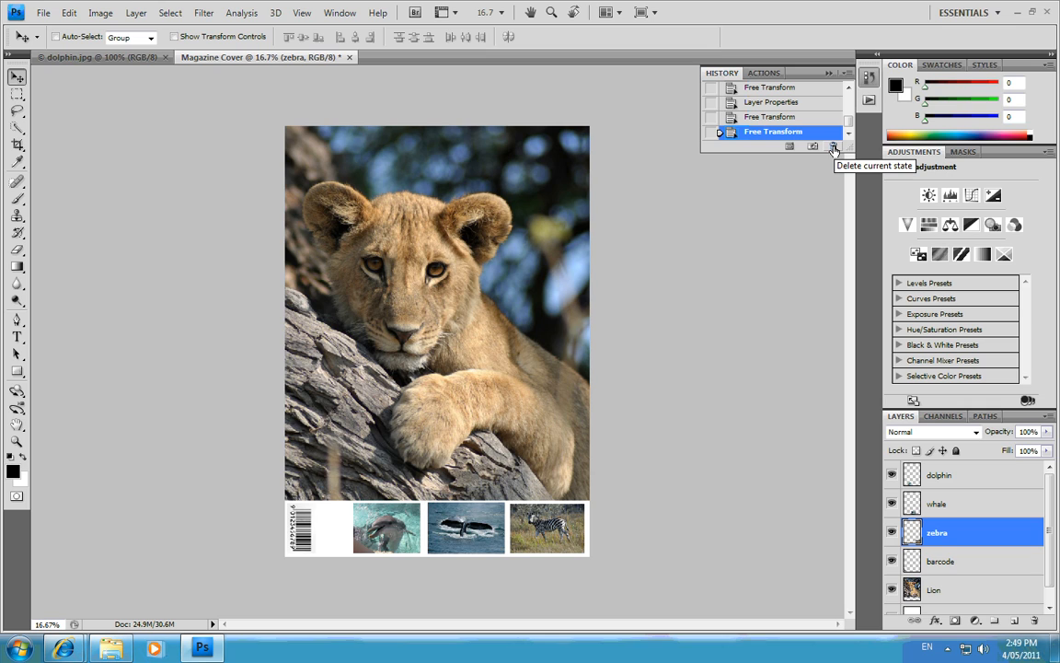
pyautogui.click(828, 73)
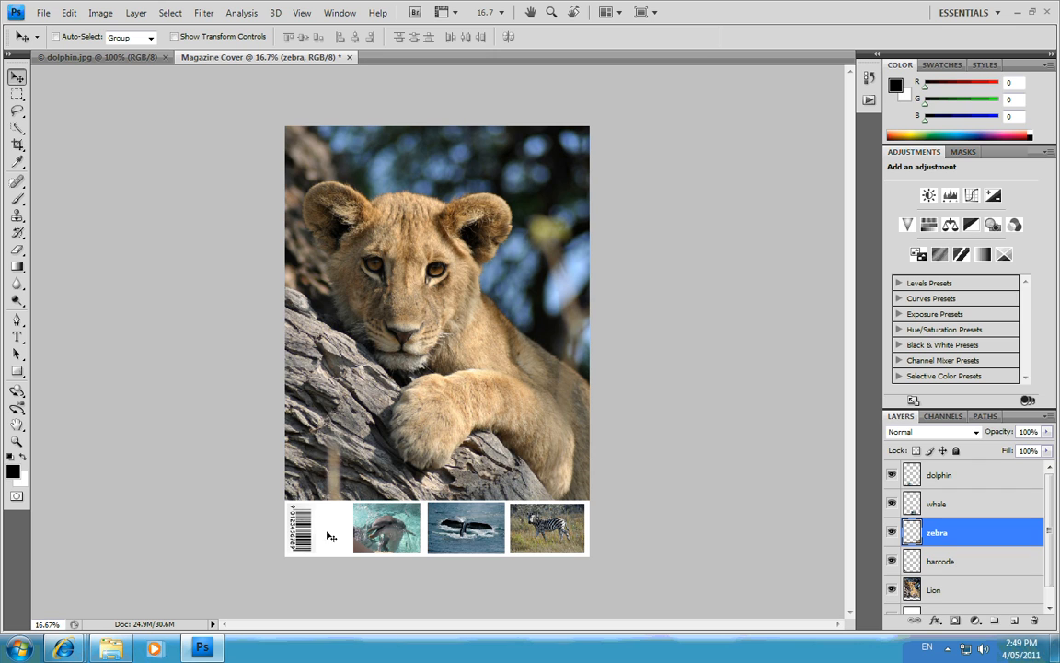
# - Try shifting the zebra image slightly toward the whale image, and move it back
pyautogui.moveTo(329, 535); pyautogui.dragTo(326, 530)
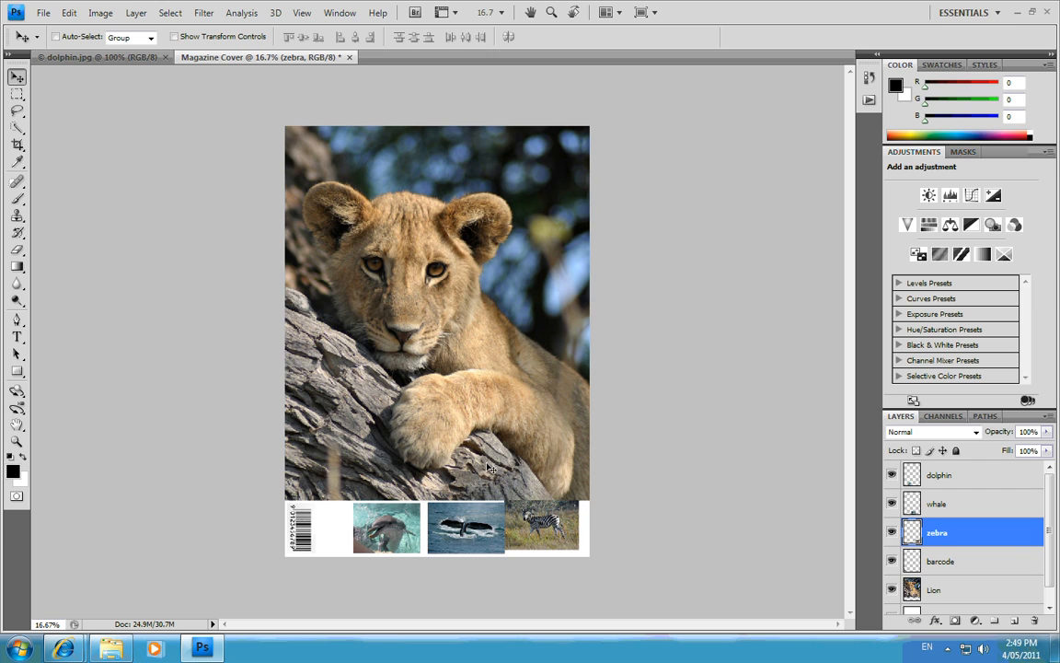
pyautogui.moveTo(482, 465); pyautogui.dragTo(487, 469)
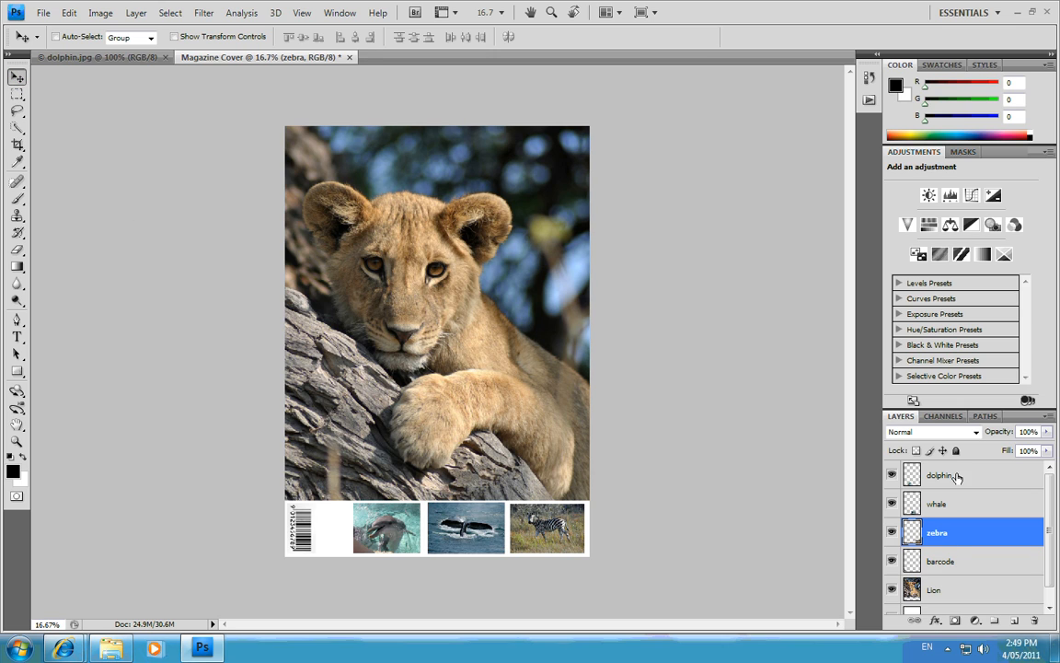
# - Add a text box with the price $9.95 in Verdana over the tree trunk, above the dolphin layer
pyautogui.click(999, 474)
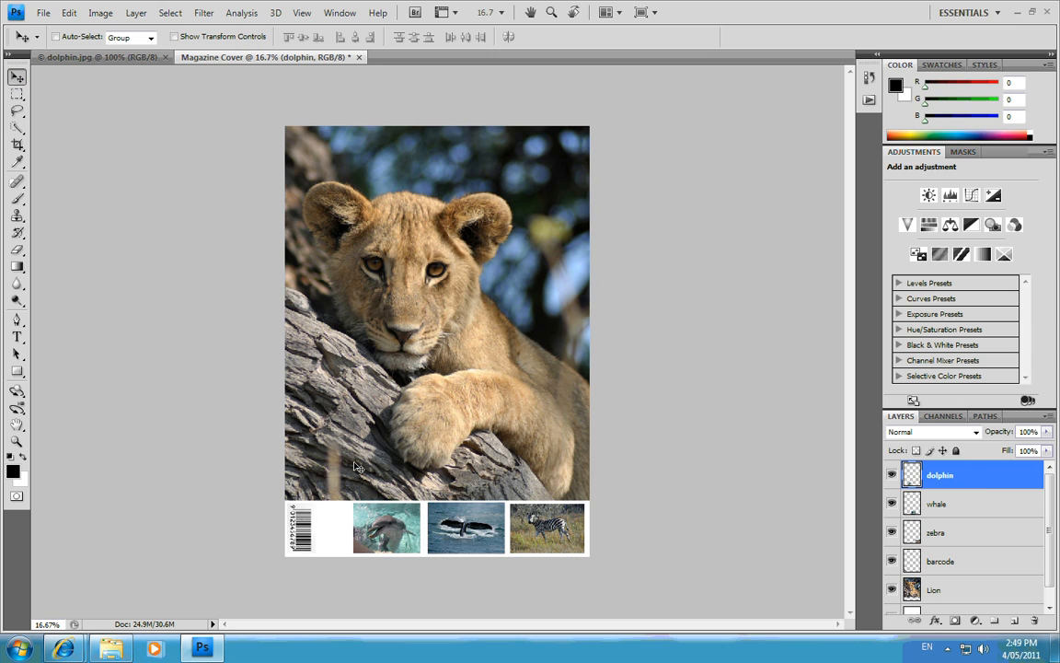
pyautogui.click(17, 337)
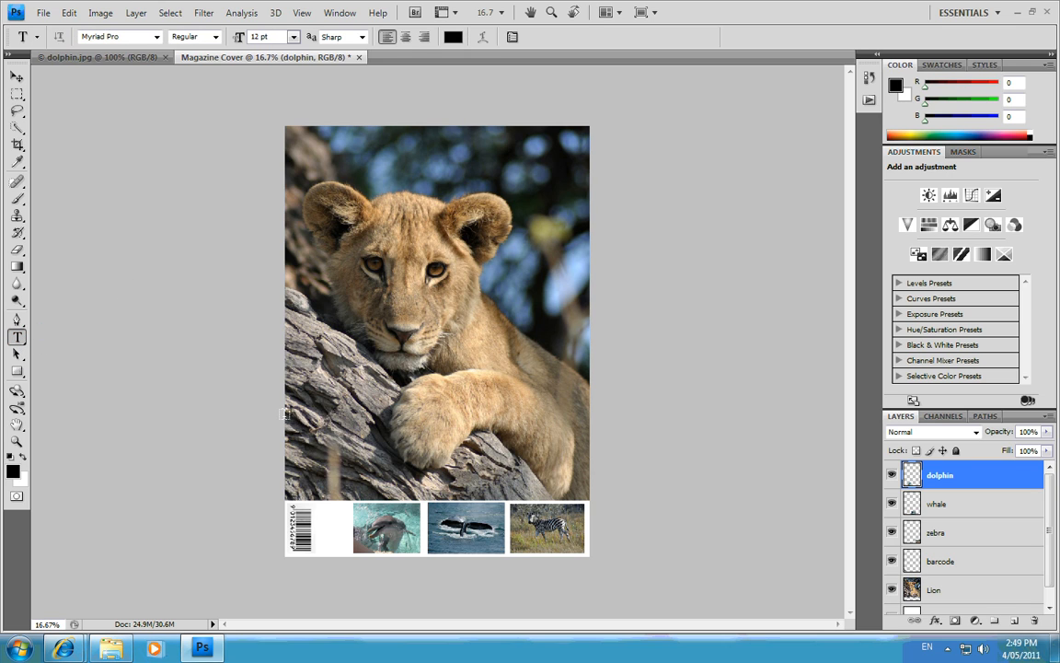
pyautogui.moveTo(302, 366); pyautogui.dragTo(397, 405)
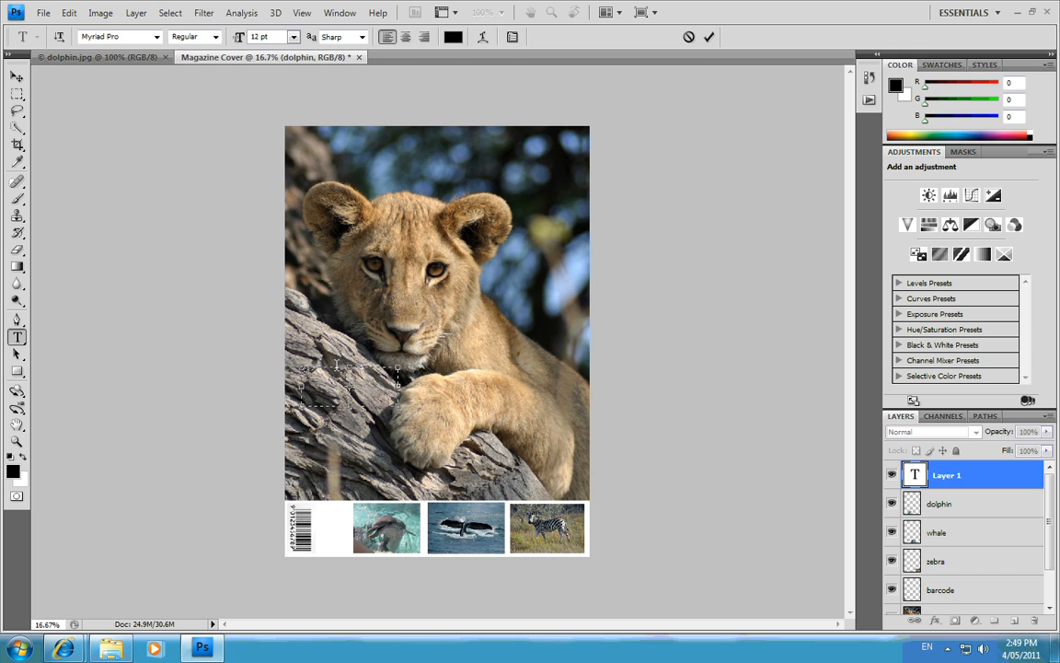
pyautogui.click(156, 36)
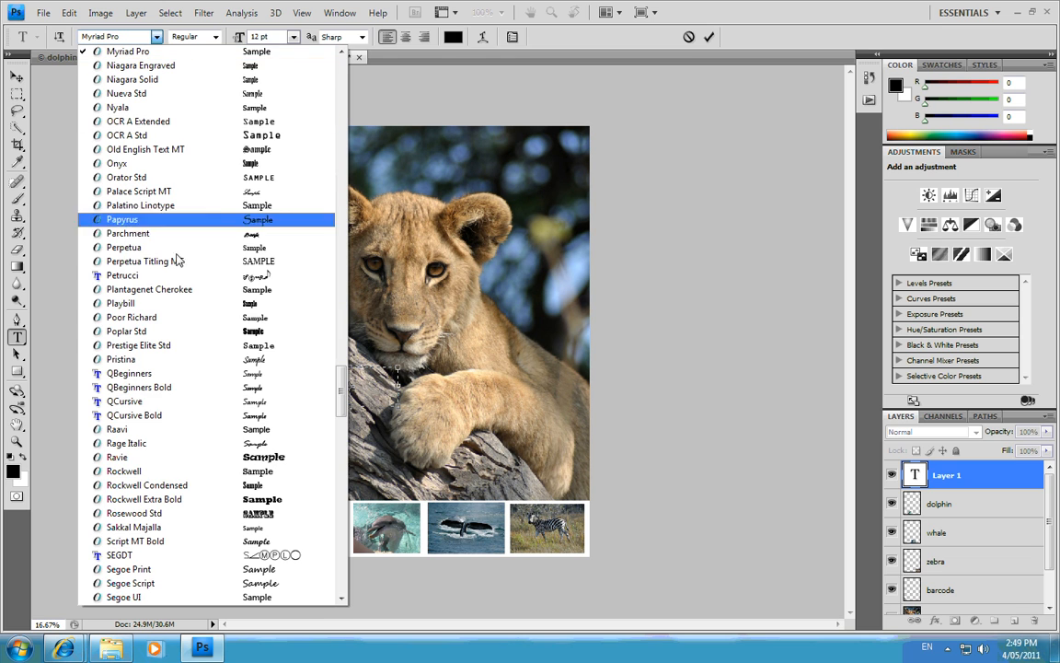
pyautogui.scroll(-15, 184, 473)
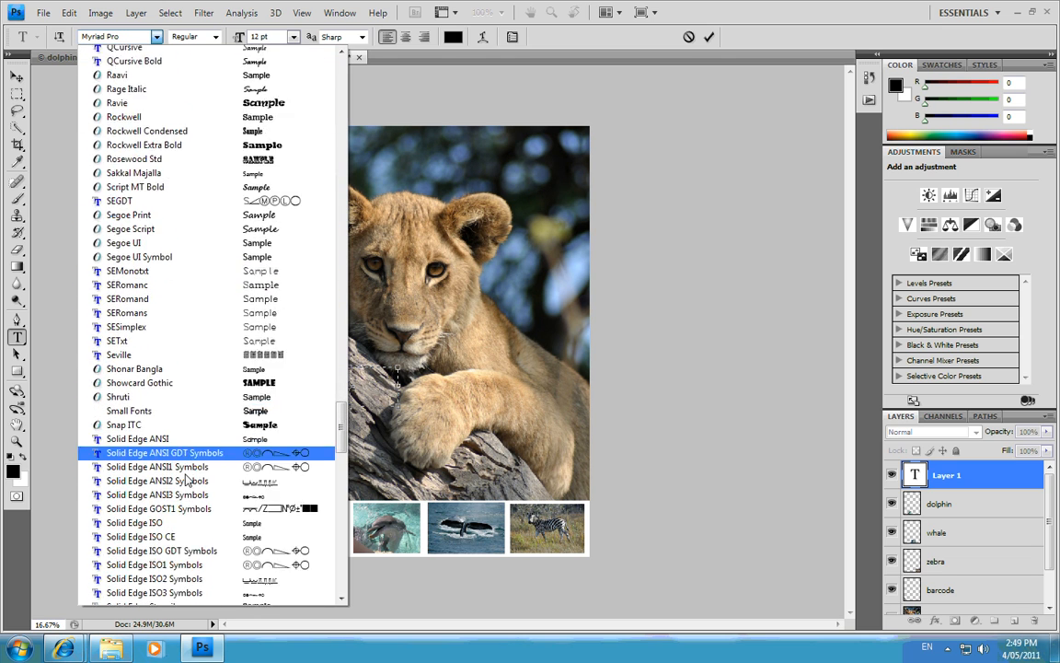
pyautogui.scroll(-9, 192, 482)
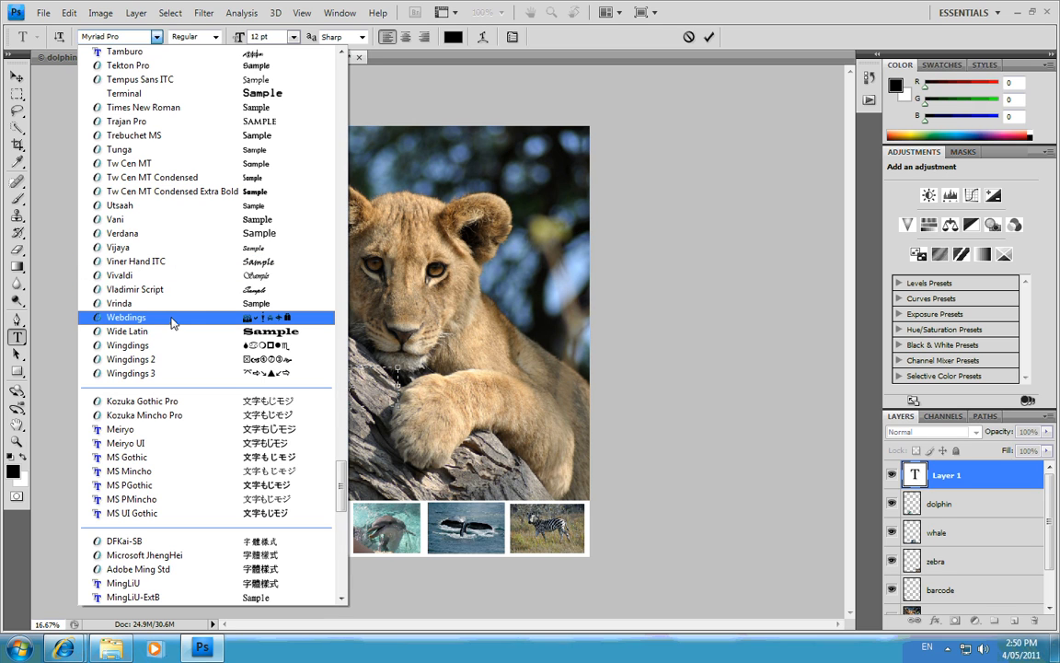
pyautogui.click(161, 232)
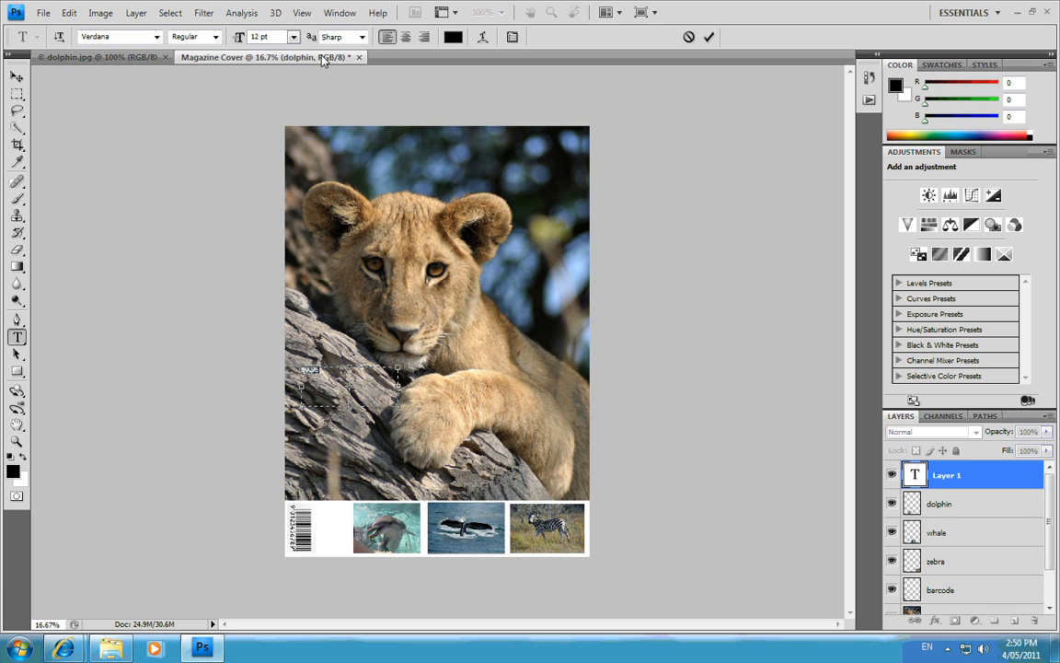
# - Format the $9.95 price text as 18 pt bold and centre it in its text box
pyautogui.click(290, 41)
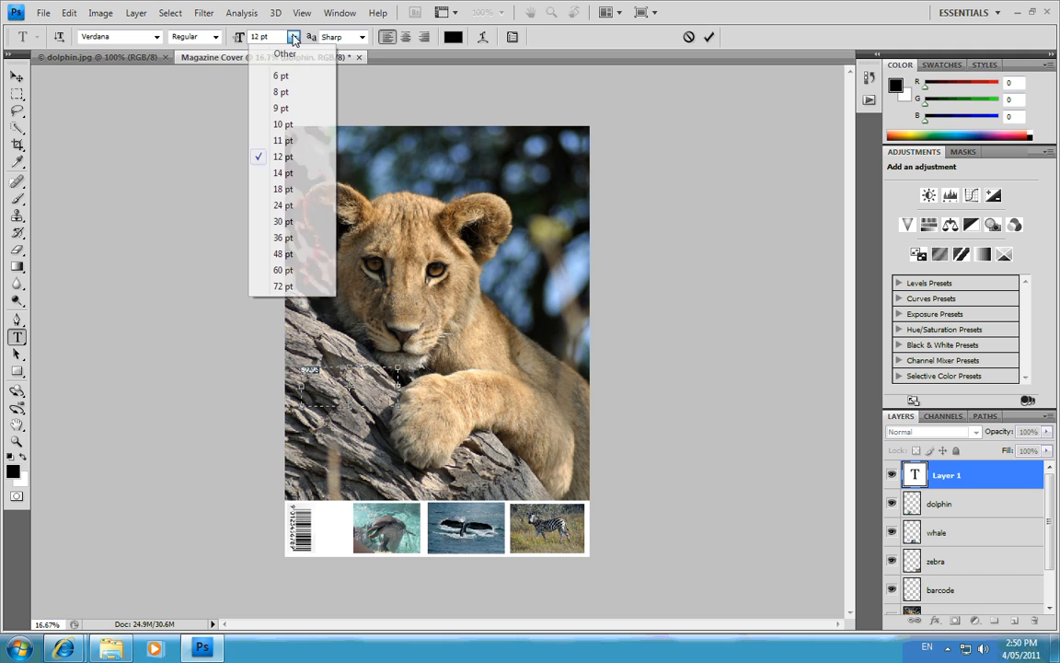
pyautogui.click(299, 192)
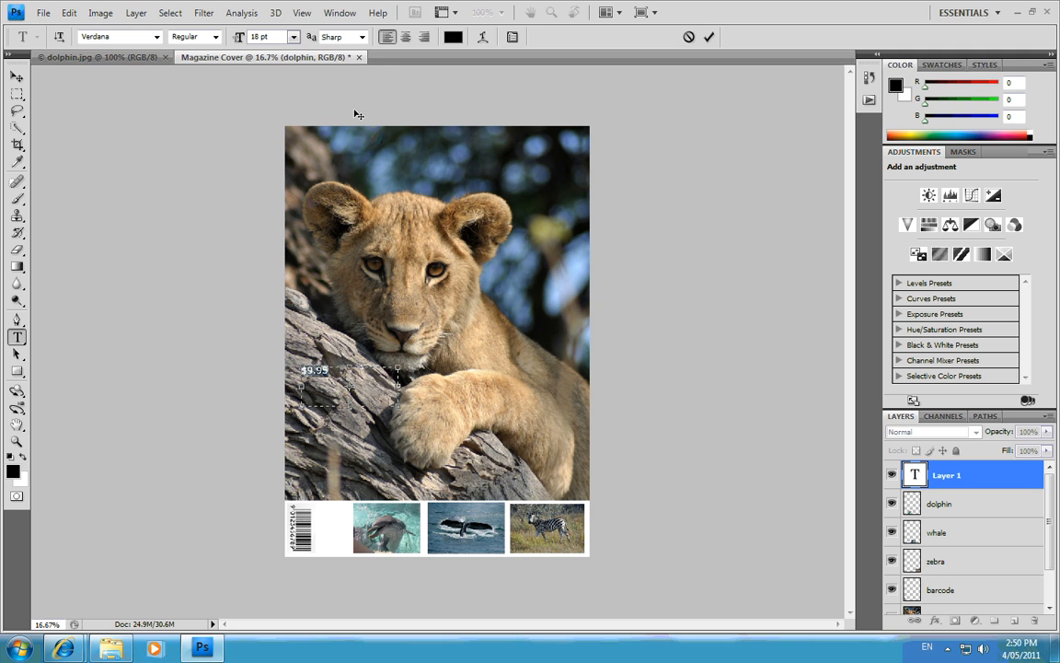
pyautogui.click(338, 18)
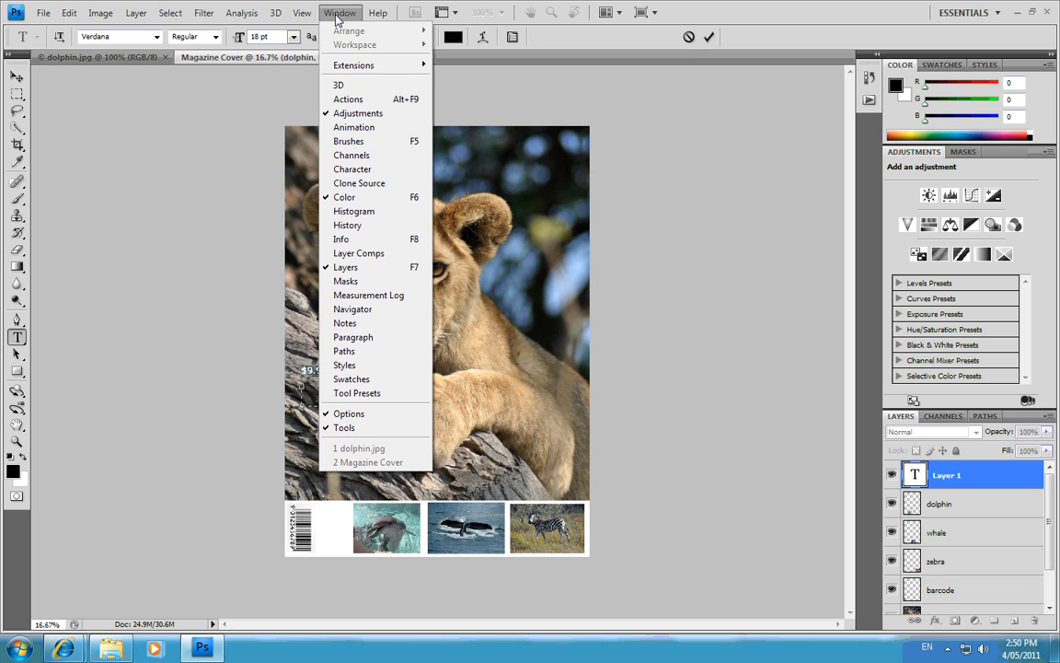
pyautogui.click(383, 170)
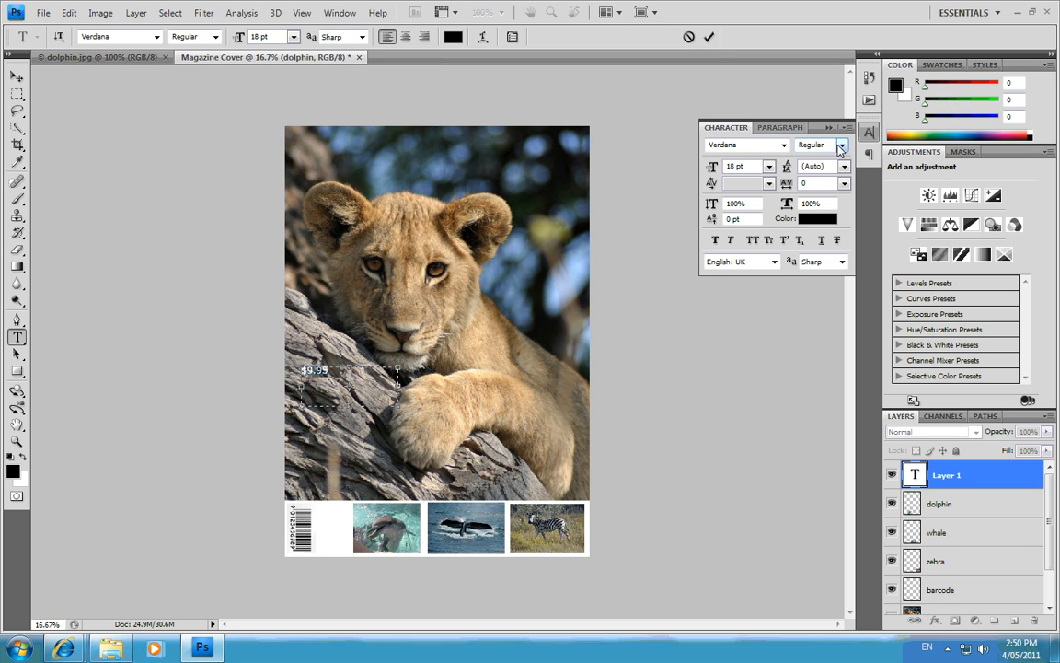
pyautogui.click(841, 147)
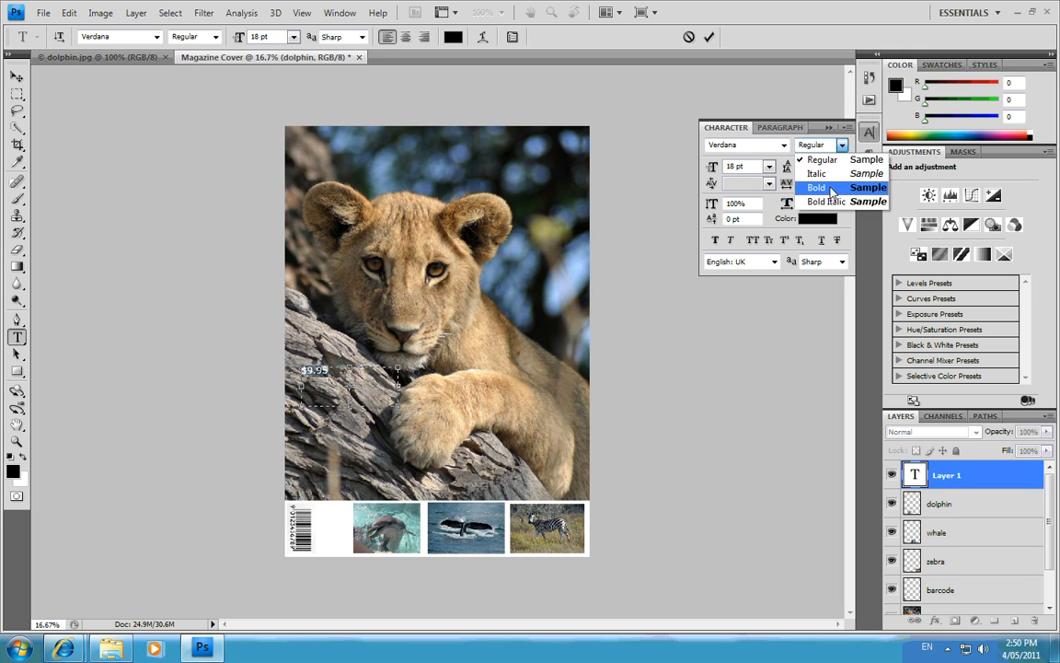
pyautogui.click(831, 191)
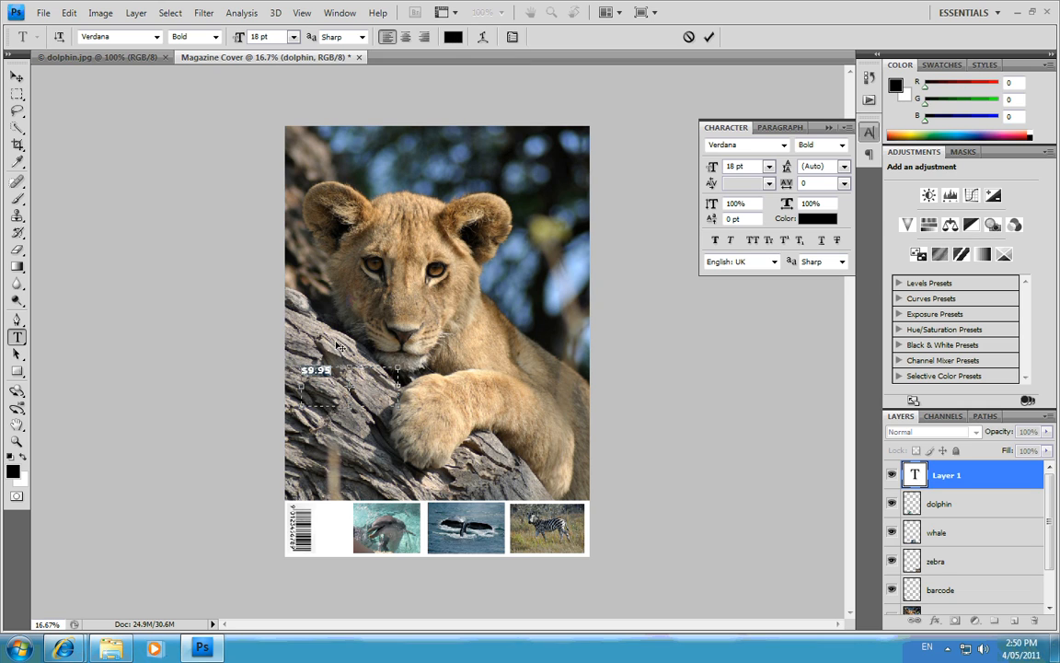
pyautogui.click(406, 36)
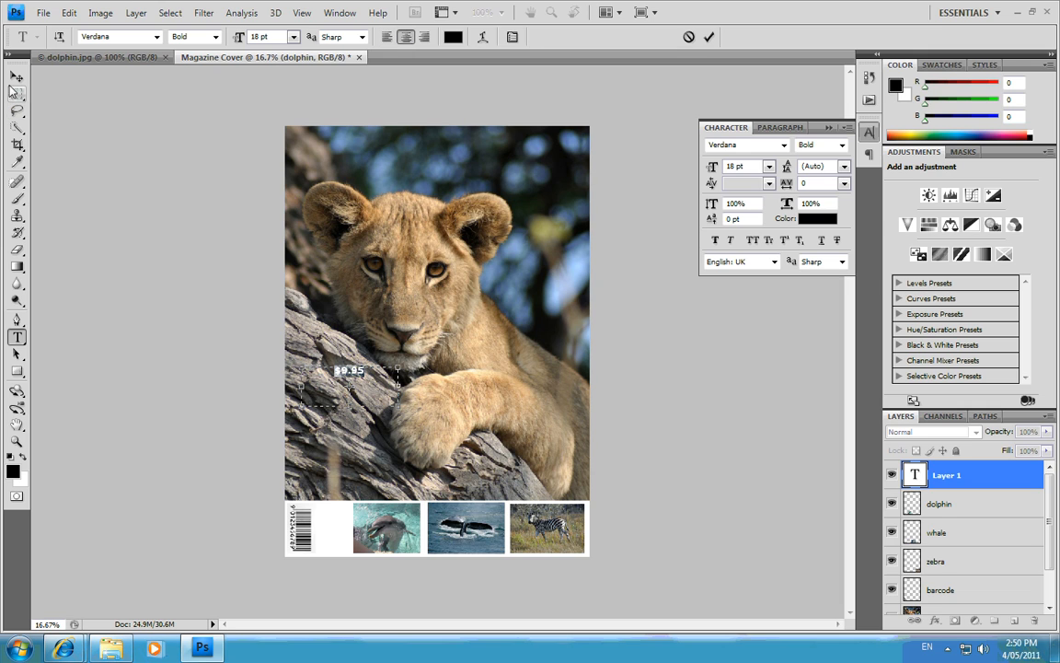
# - Move the $9.95 text into the gap between the barcode and the dolphin image, and rotate it 90 degrees
pyautogui.click(15, 77)
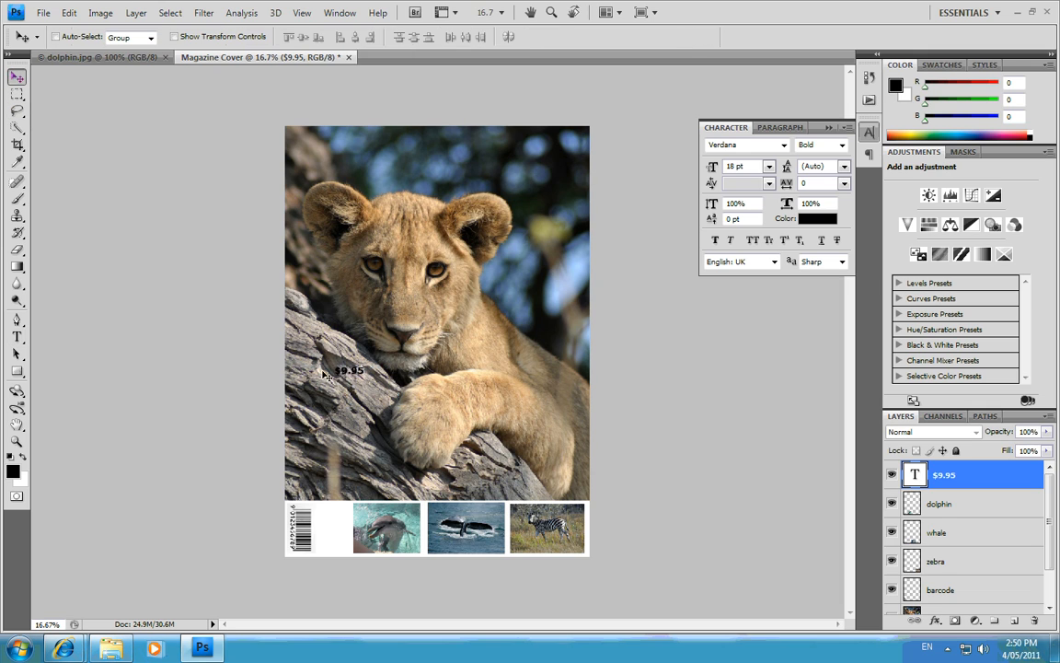
pyautogui.moveTo(357, 374); pyautogui.dragTo(338, 528)
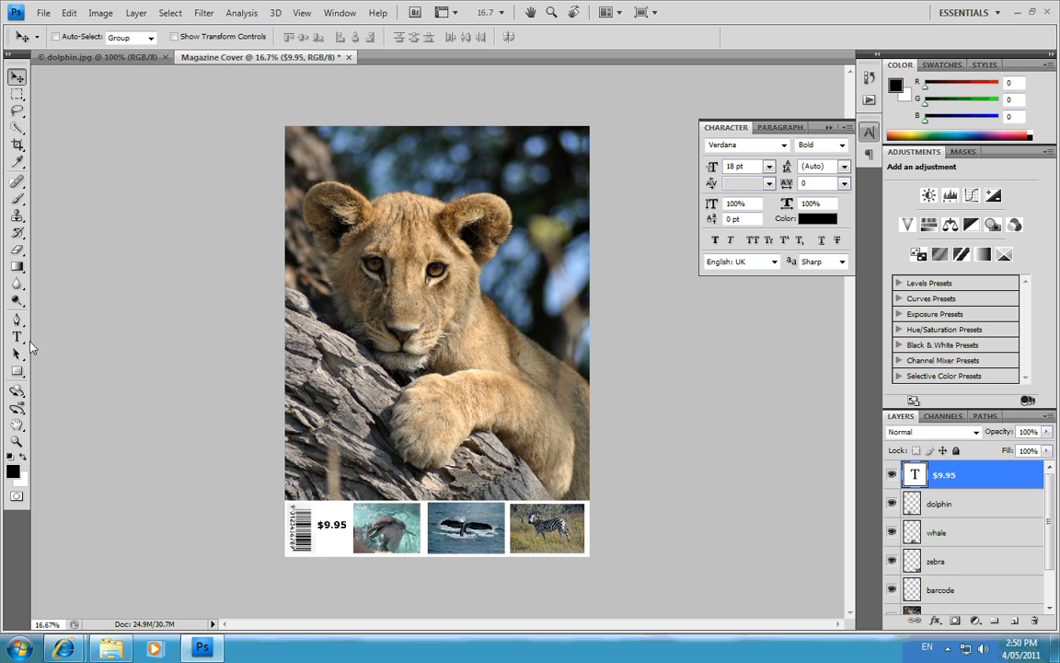
pyautogui.click(17, 338)
pyautogui.click(334, 548)
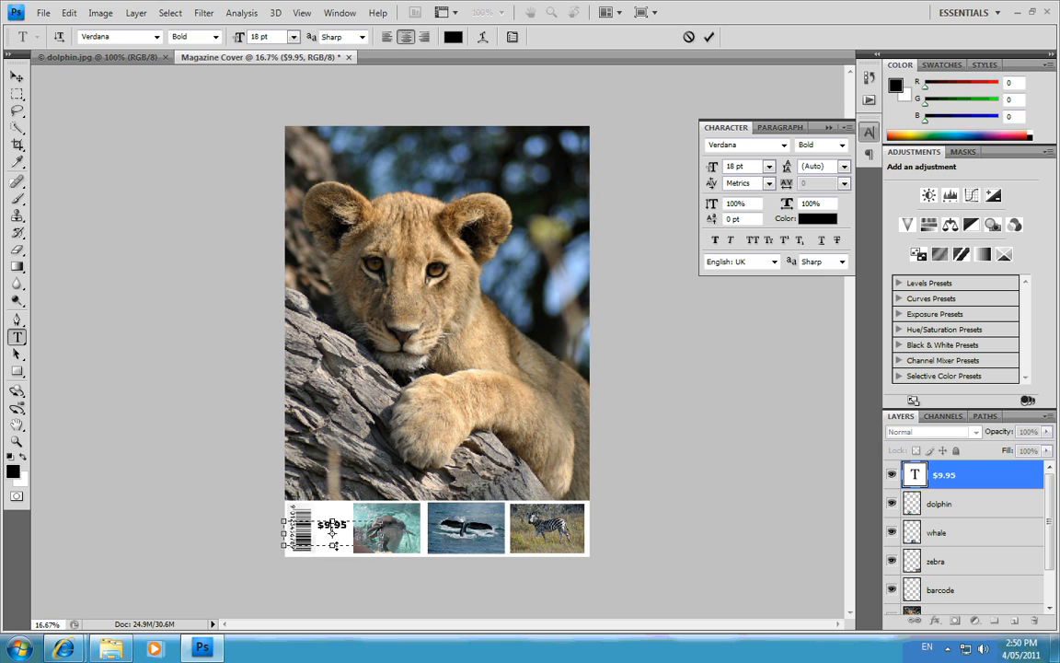
pyautogui.click(70, 13)
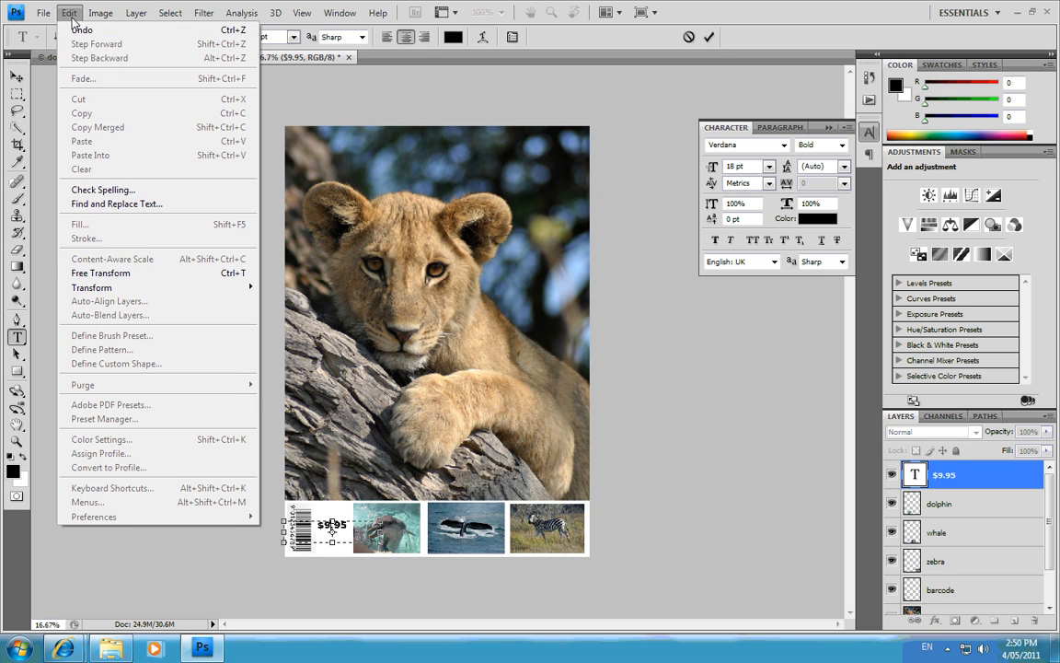
pyautogui.moveTo(211, 287)
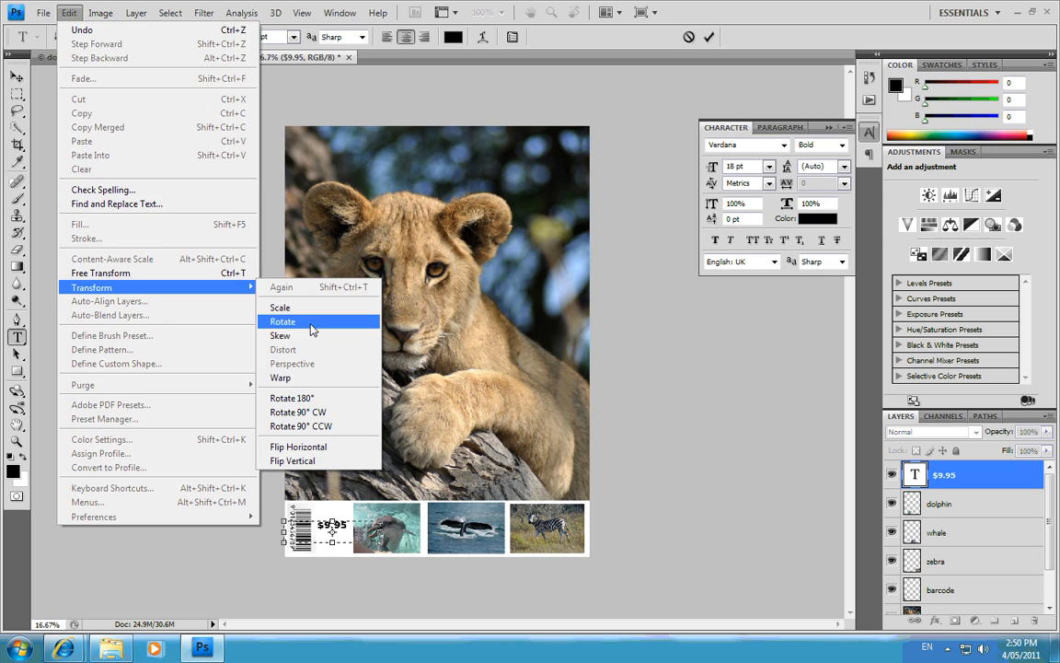
pyautogui.click(283, 321)
pyautogui.moveTo(373, 37); pyautogui.dragTo(348, 40)
pyautogui.write('90')
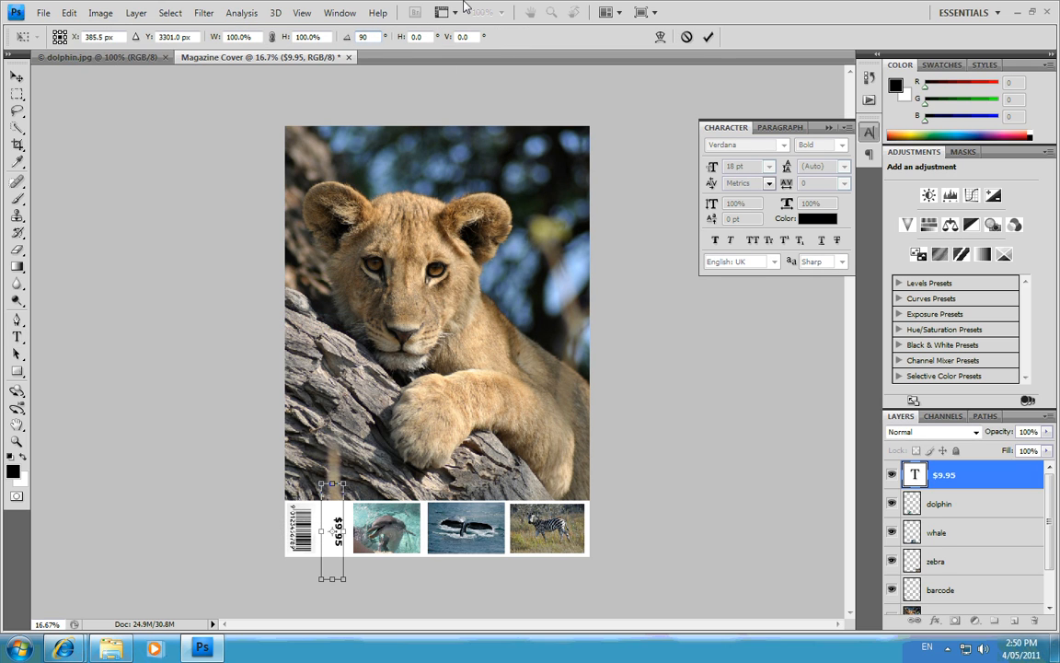
# - Nudge the rotated price toward the barcode to X 253.5 px and Y 3283 px, and apply the transformation
pyautogui.press('Left')
pyautogui.press('Left')
pyautogui.press('Left')
pyautogui.press('Left')
pyautogui.press('Left')
pyautogui.press('Left')
pyautogui.press('Left')
pyautogui.press('Left')
pyautogui.press('Left')
pyautogui.press('Left')
pyautogui.press('Left')
pyautogui.press('Left')
pyautogui.press('Left')
pyautogui.press('Left')
pyautogui.press('Left')
pyautogui.press('Left')
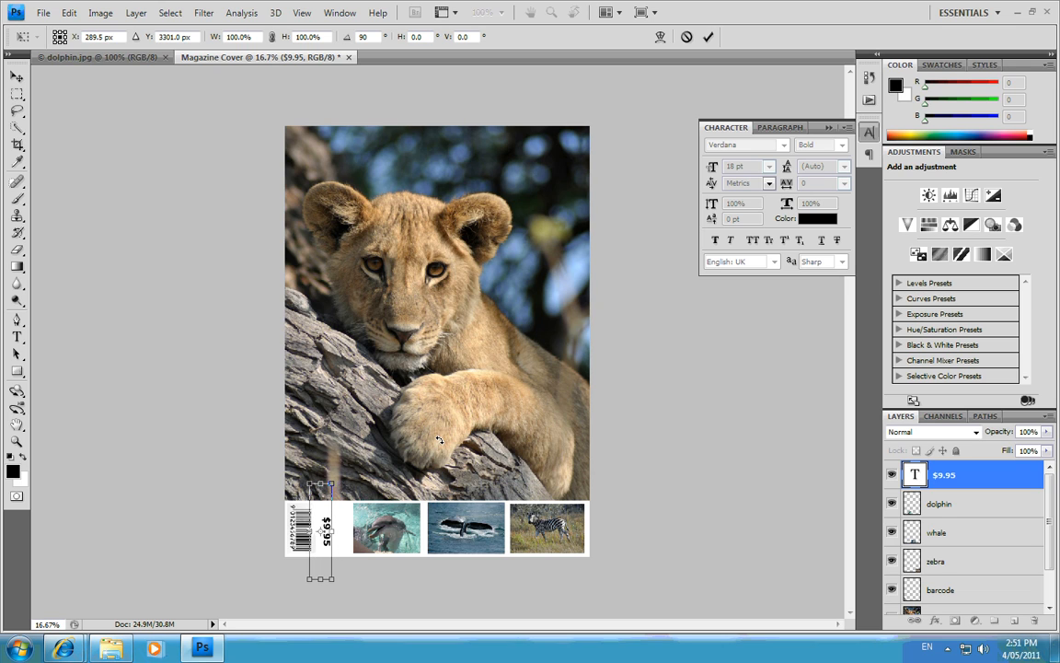
pyautogui.press('Left')
pyautogui.press('Left')
pyautogui.press('Left')
pyautogui.press('Left')
pyautogui.press('Left')
pyautogui.press('Left')
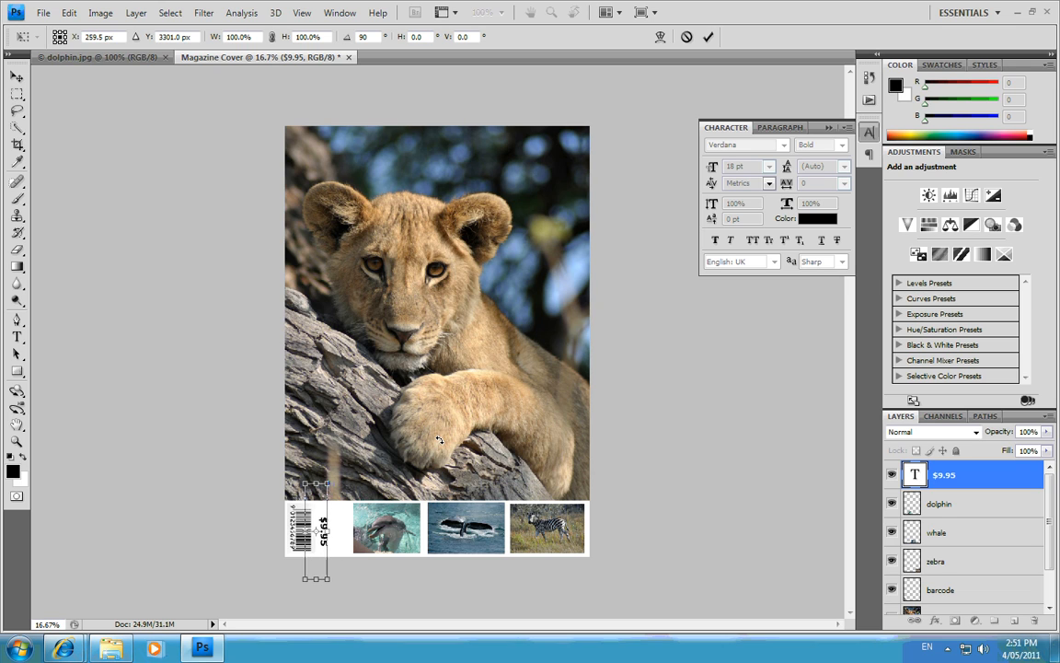
pyautogui.press('Up')
pyautogui.press('Up')
pyautogui.press('Up')
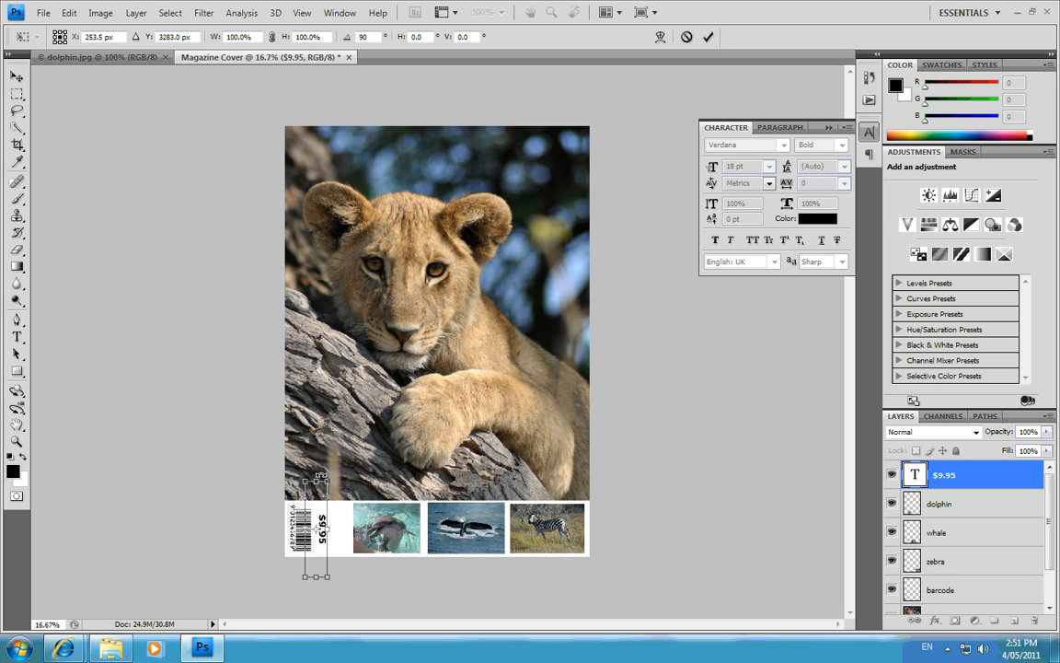
pyautogui.moveTo(315, 479); pyautogui.dragTo(342, 498)
pyautogui.hotkey('ctrl', 'z')
pyautogui.click(16, 74)
pyautogui.click(425, 227)
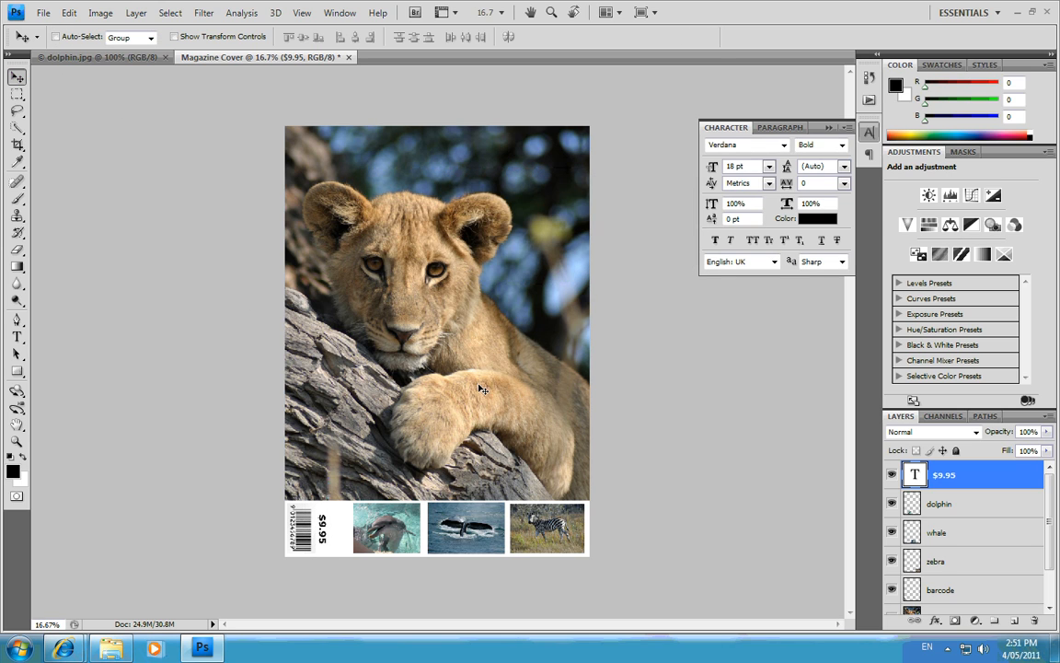
# - Scale the dolphin image up proportionally to 106%, enlarging it toward the price text
pyautogui.click(978, 504)
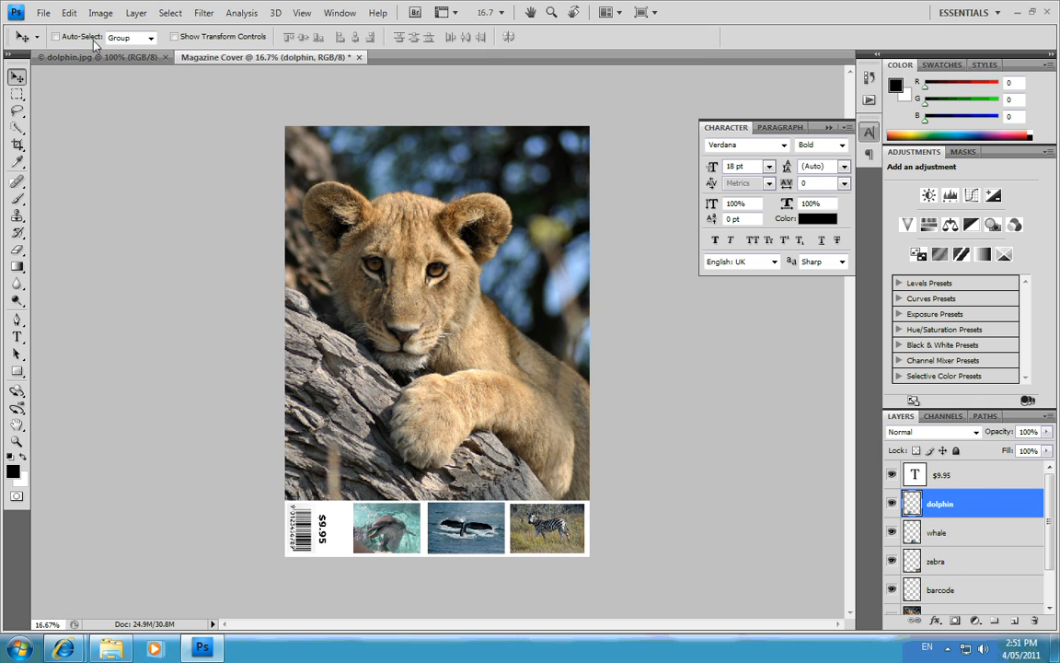
pyautogui.click(69, 13)
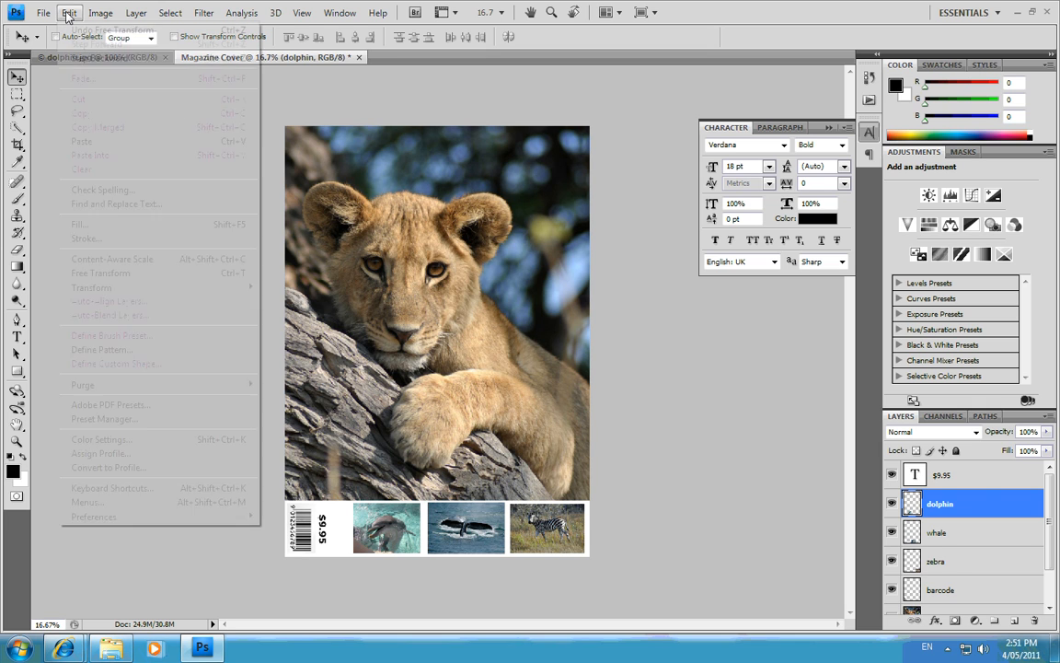
pyautogui.moveTo(166, 288)
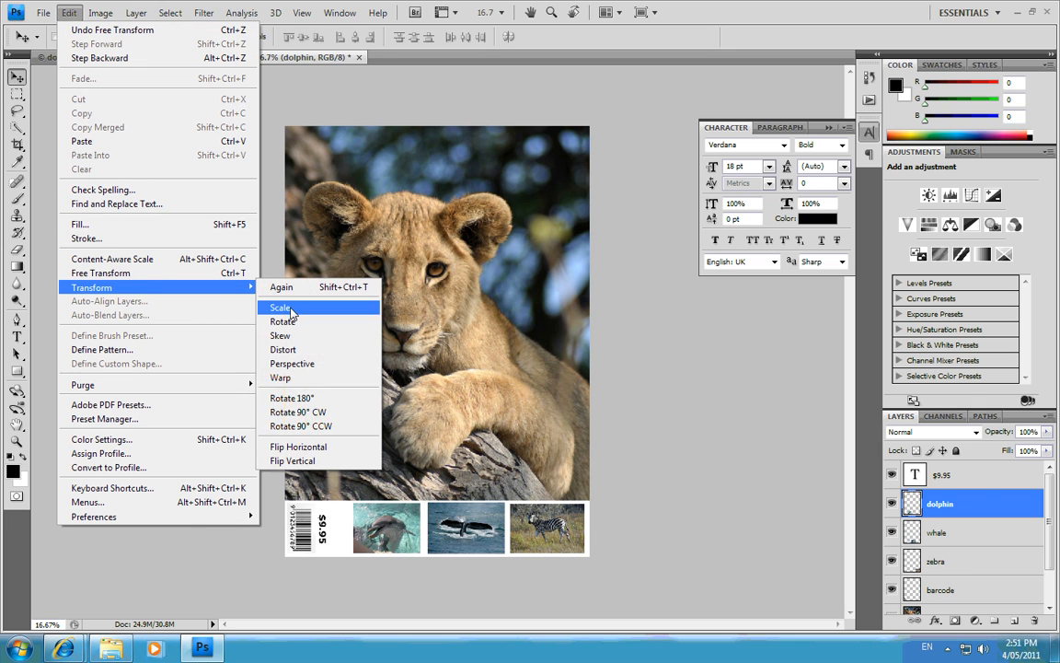
pyautogui.click(281, 304)
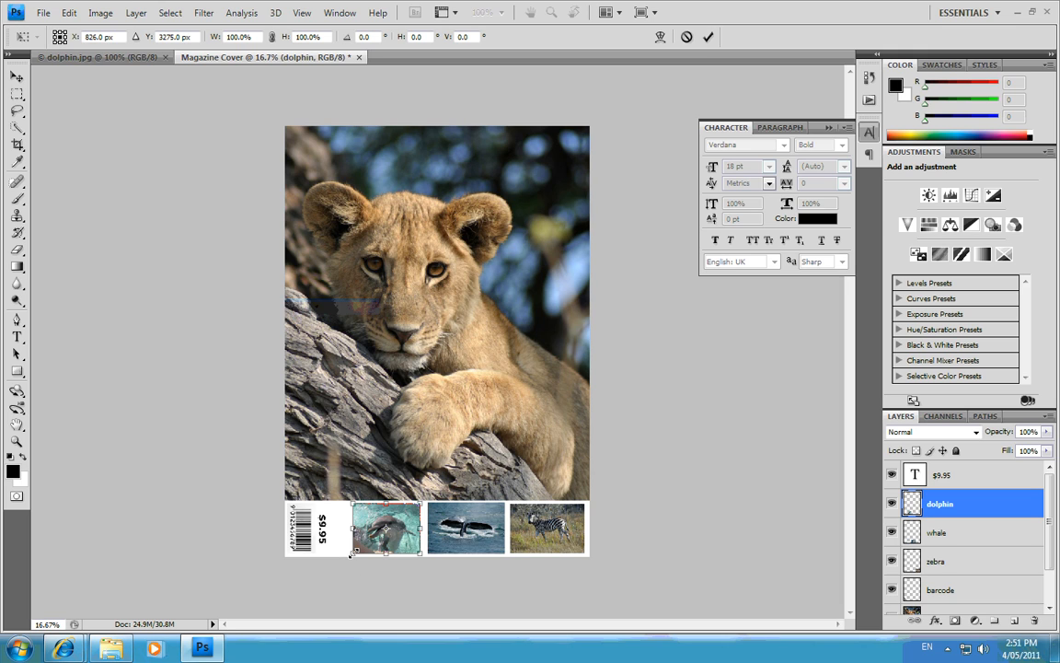
pyautogui.moveTo(349, 553); pyautogui.dragTo(346, 558)
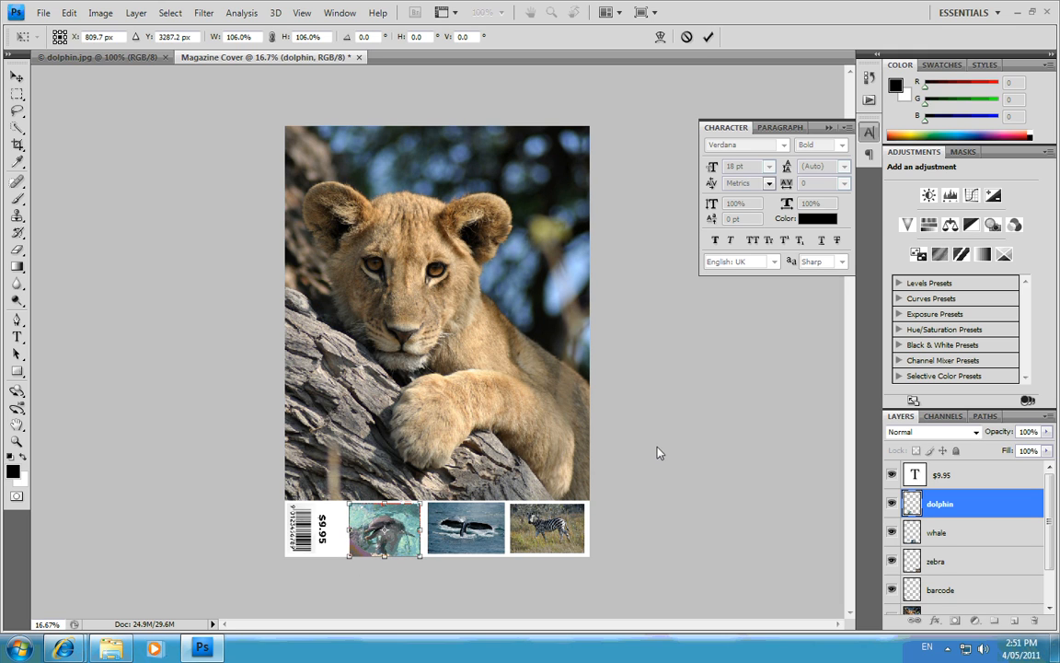
# - Nudge the enlarged dolphin image to X 761.7 px and Y 3275.2 px, and apply the transformation
pyautogui.press('Left')
pyautogui.press('Left')
pyautogui.press('Left')
pyautogui.press('Up')
pyautogui.press('Up')
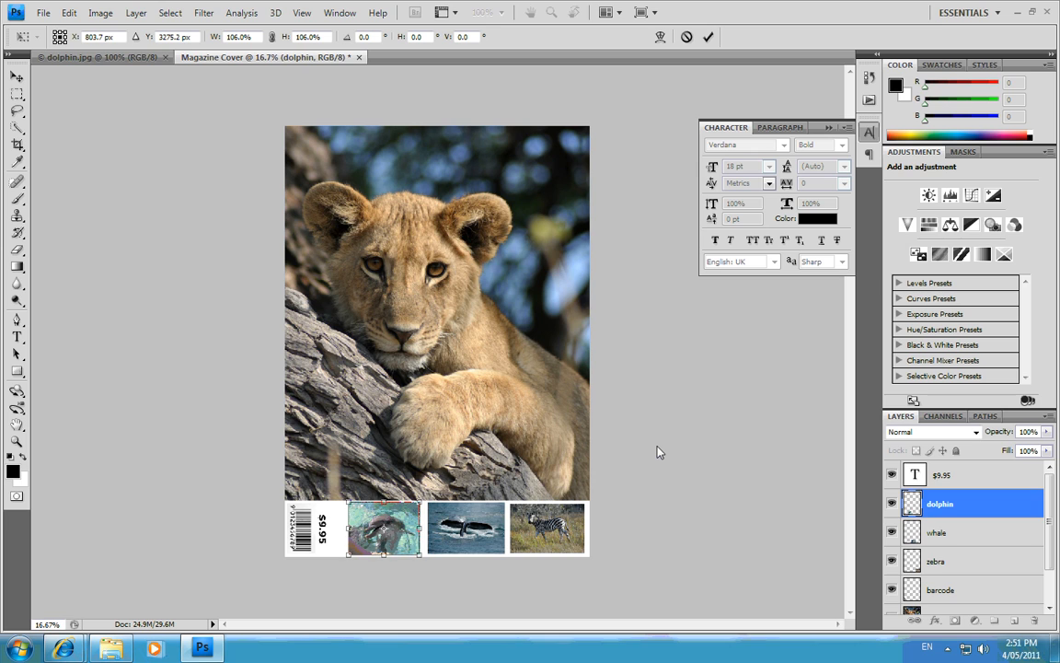
pyautogui.press('Left')
pyautogui.press('Left')
pyautogui.press('Left')
pyautogui.press('Left')
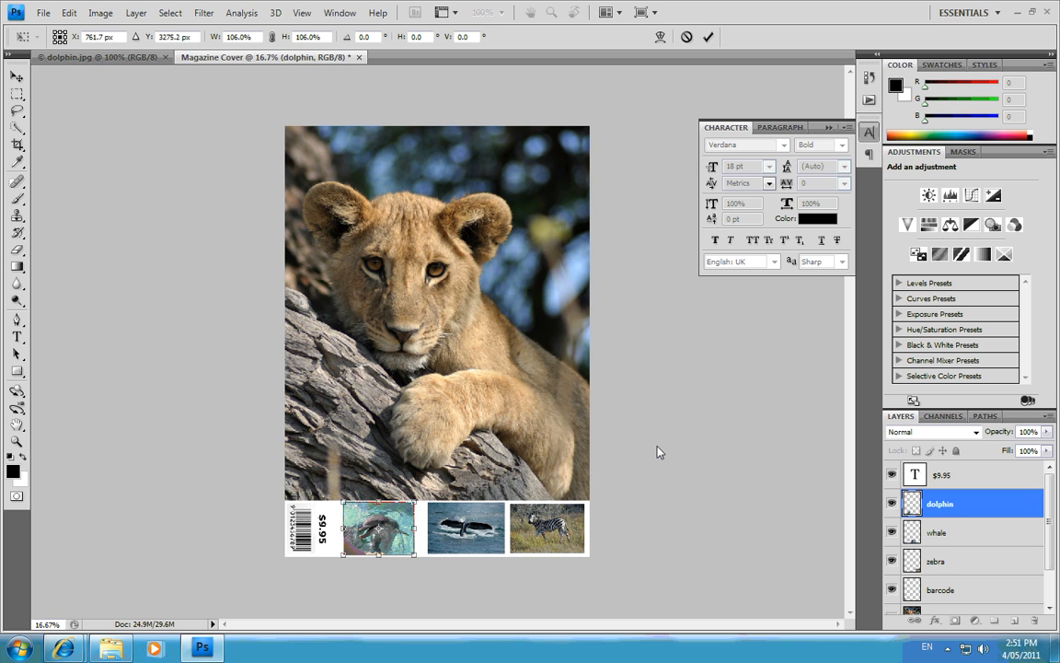
pyautogui.click(17, 76)
pyautogui.click(460, 249)
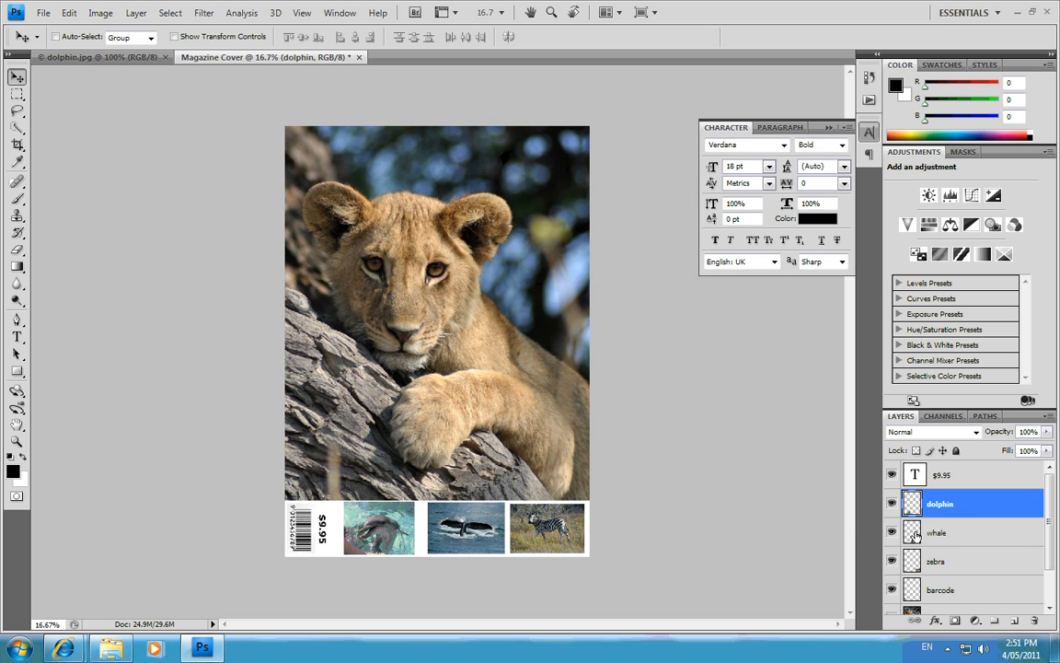
# - Scale the whale image up proportionally to 104.2%, enlarging it toward the dolphin image
pyautogui.click(948, 532)
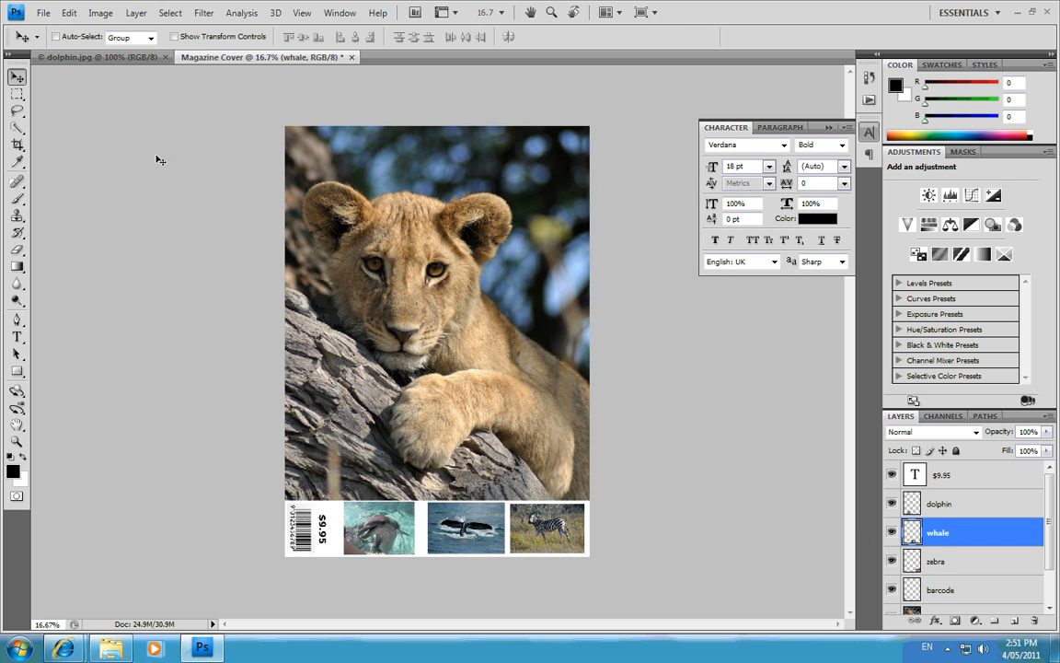
pyautogui.click(69, 13)
pyautogui.moveTo(245, 293)
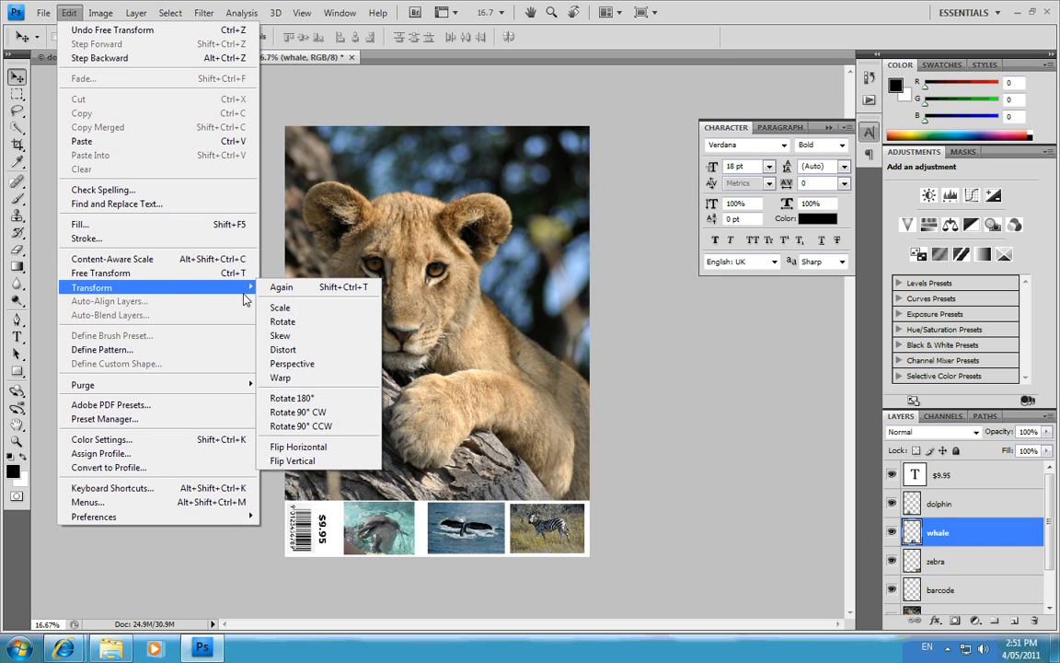
pyautogui.click(285, 304)
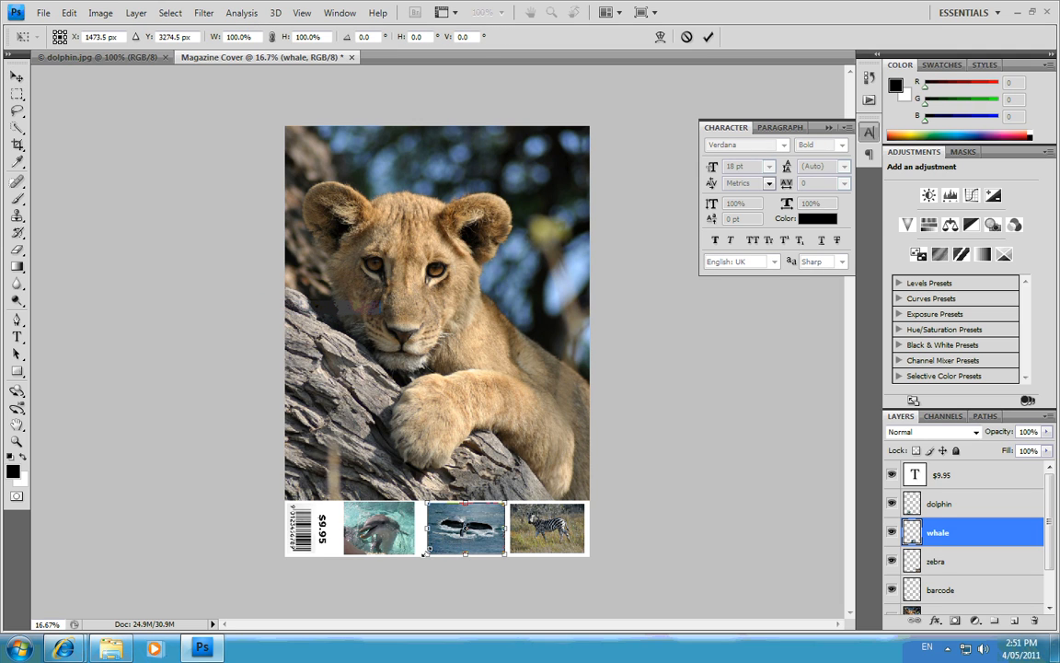
pyautogui.moveTo(425, 555); pyautogui.dragTo(422, 556)
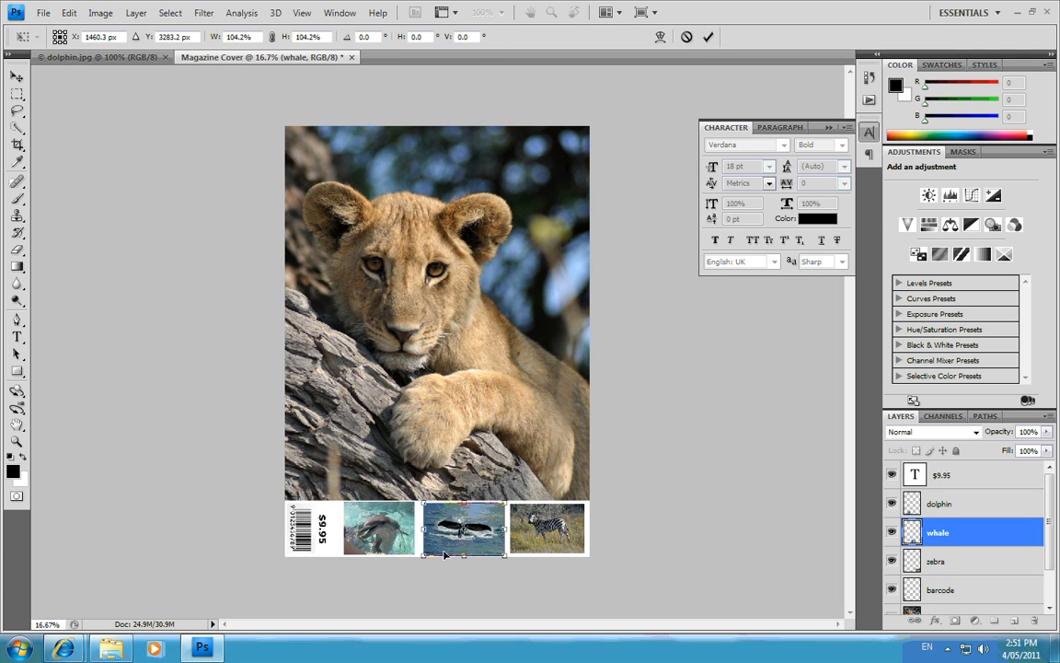
# - Nudge the enlarged whale image to X 1436.3 px and Y 3277.2 px, and apply the transformation
pyautogui.press('Left')
pyautogui.press('Left')
pyautogui.press('Left')
pyautogui.press('Up')
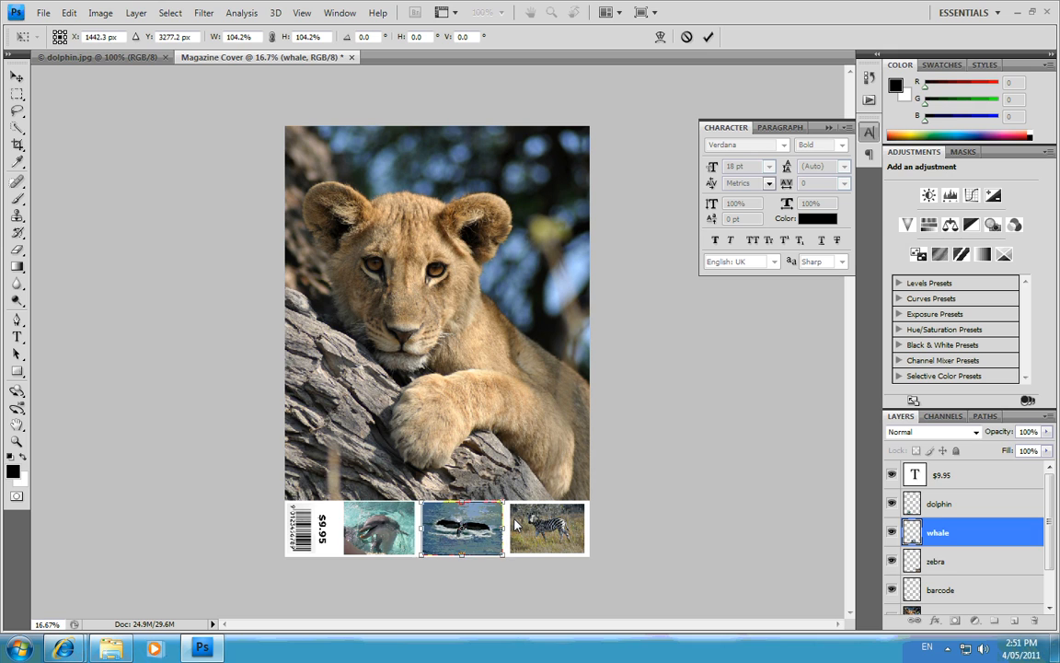
pyautogui.press('Left')
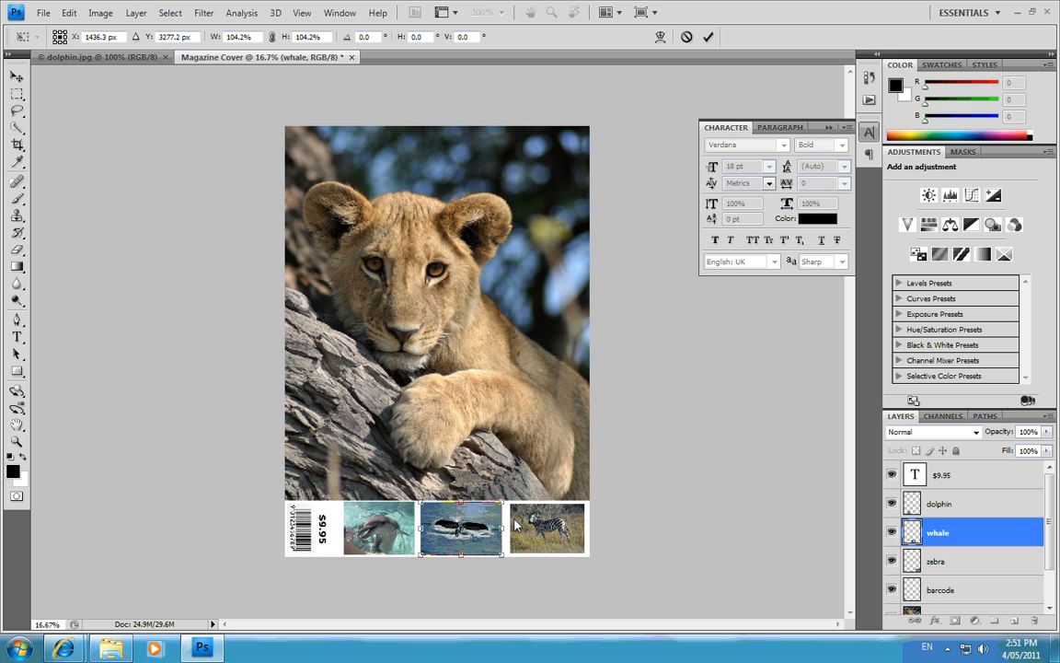
pyautogui.click(16, 76)
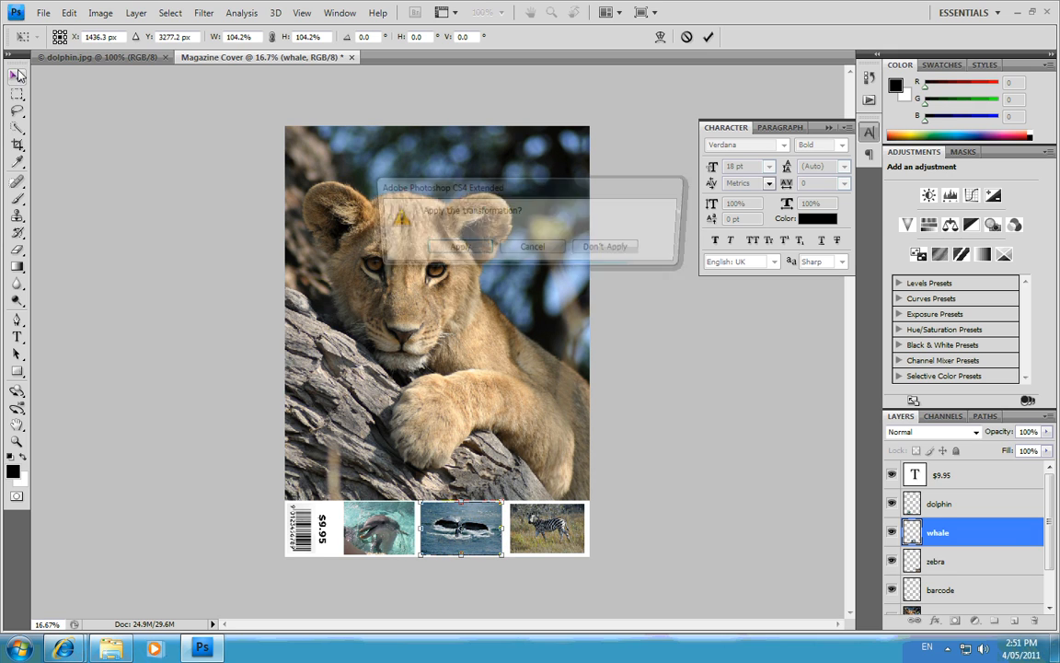
pyautogui.click(455, 249)
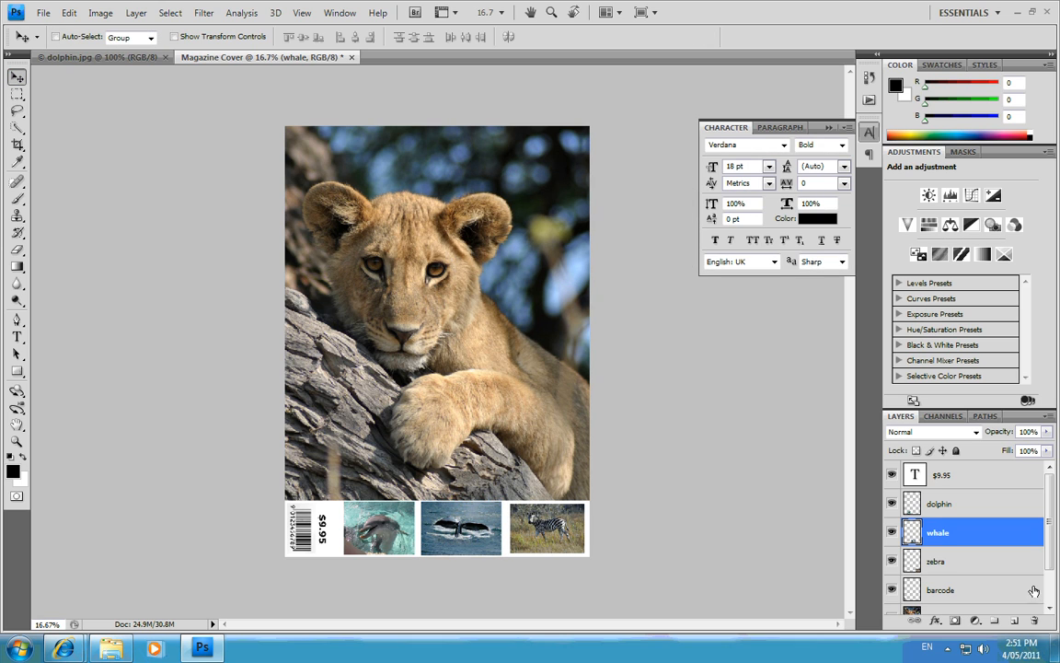
# - Scale the zebra image proportionally to 106.4%, nudge it to X 2122.6 px and Y 3277.9 px, and apply the transformation
pyautogui.hotkey('alt', '[')
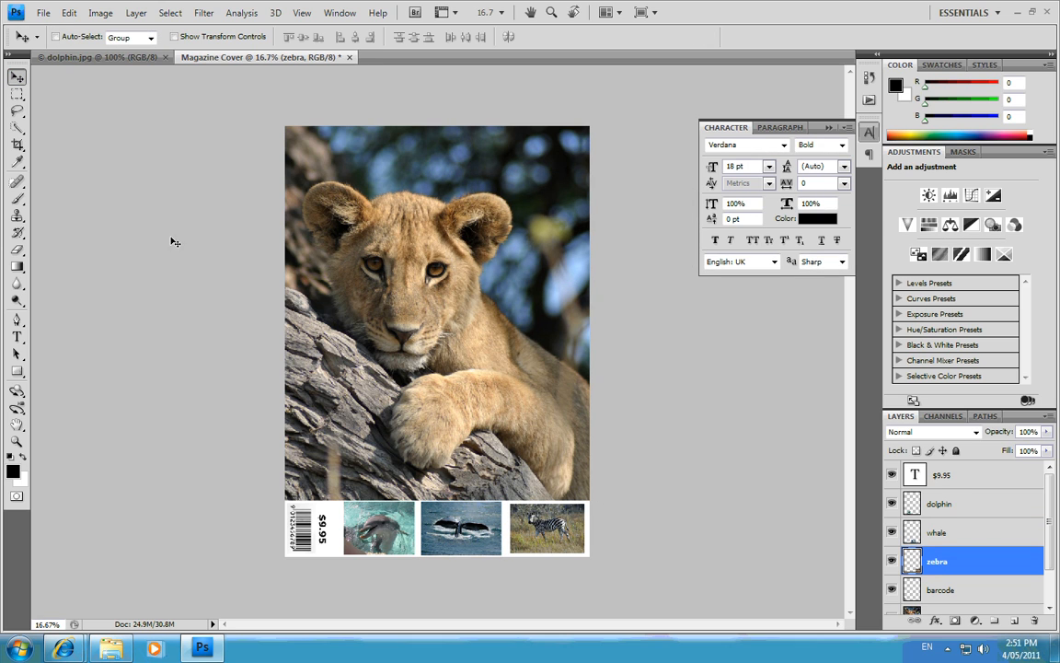
pyautogui.click(69, 13)
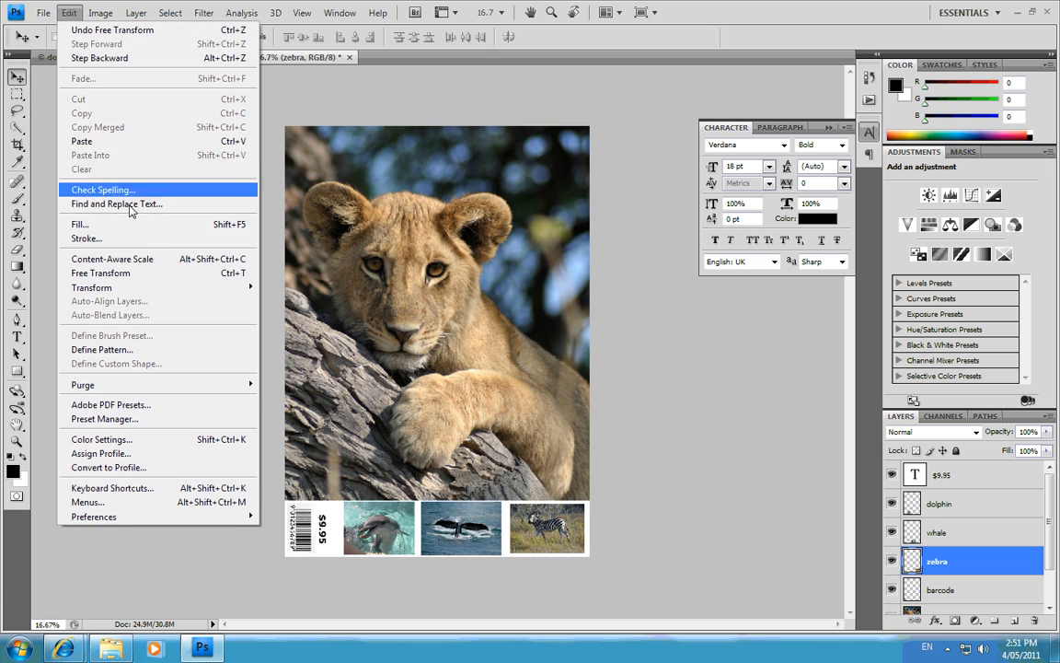
pyautogui.moveTo(129, 287)
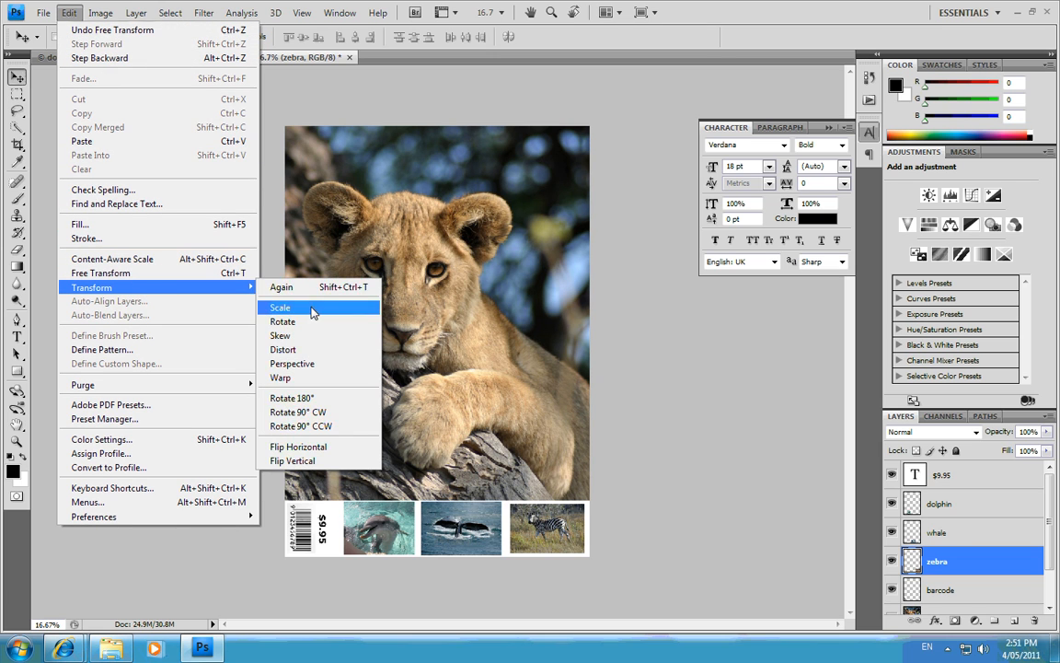
pyautogui.click(313, 311)
pyautogui.moveTo(507, 553); pyautogui.dragTo(503, 556)
pyautogui.press('Up')
pyautogui.press('Up')
pyautogui.press('Right')
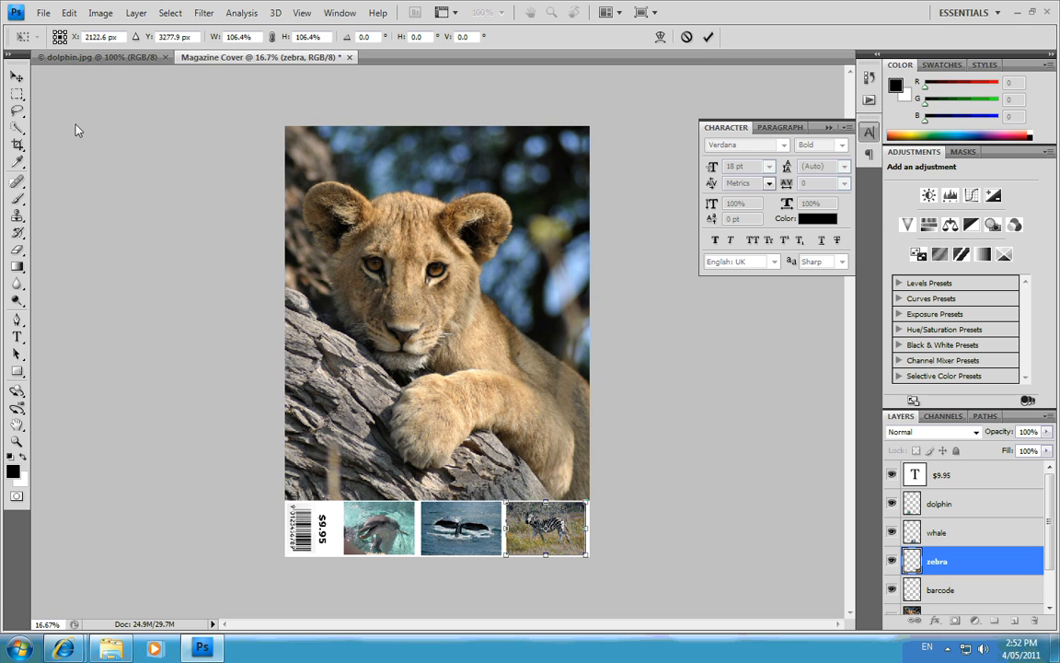
pyautogui.click(16, 76)
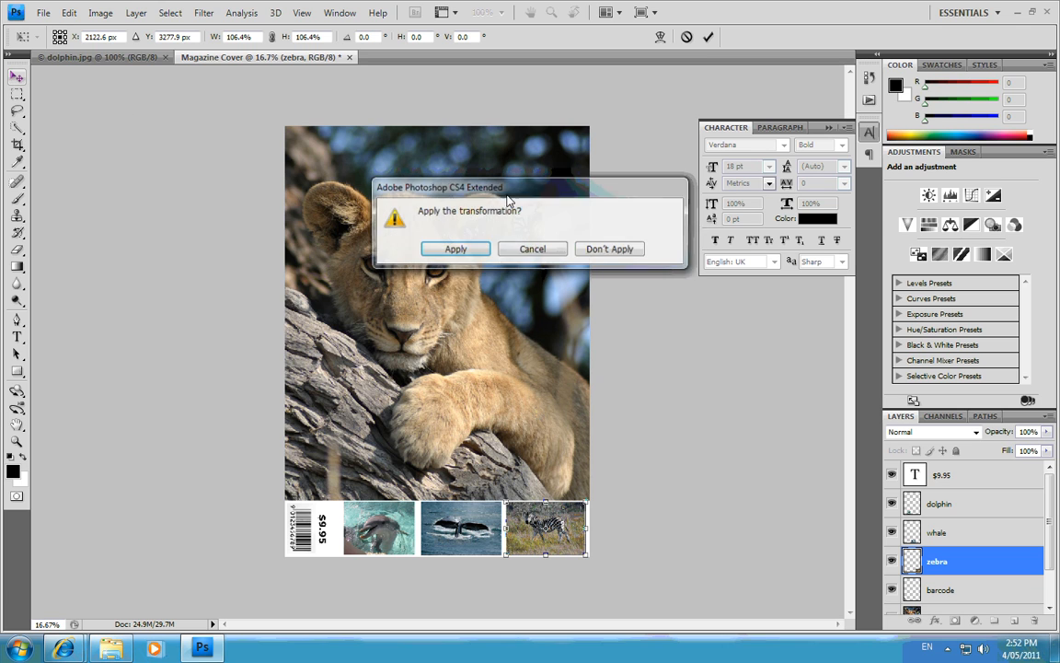
pyautogui.click(455, 249)
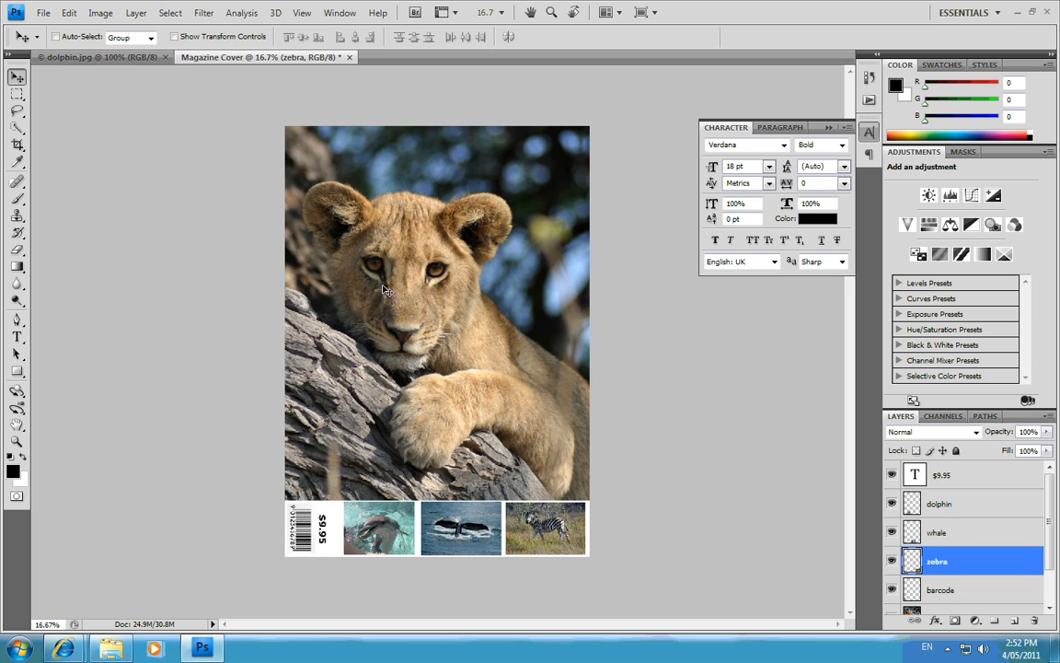
# - Add a text box across the cover above the lion's head reading ANIMAL PLANET, and set the text size to 60 pt
pyautogui.click(17, 338)
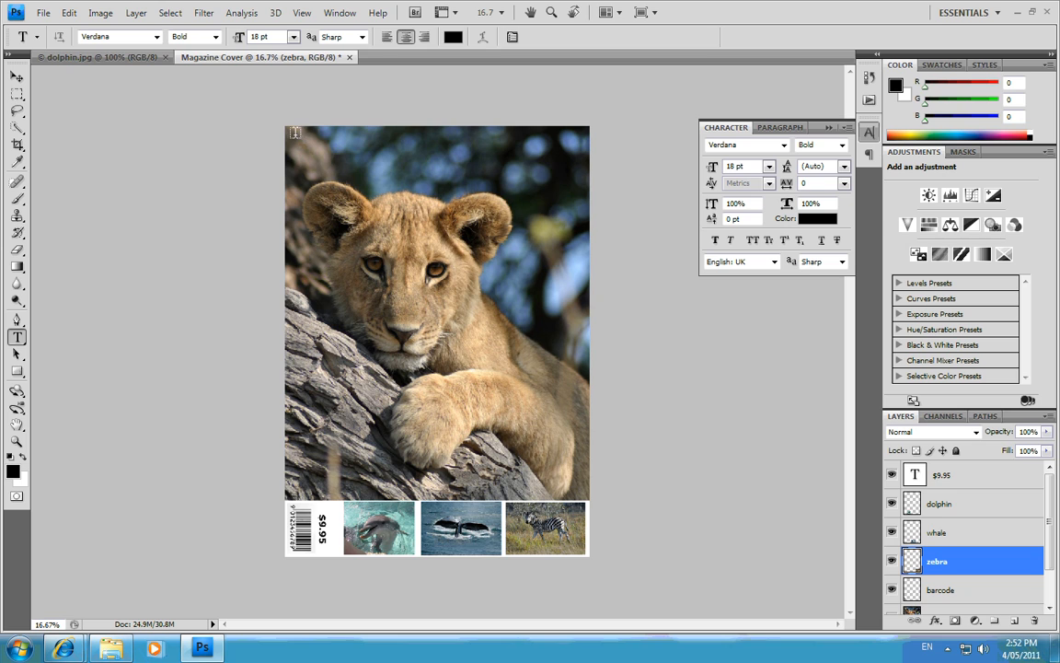
pyautogui.moveTo(291, 135); pyautogui.dragTo(586, 184)
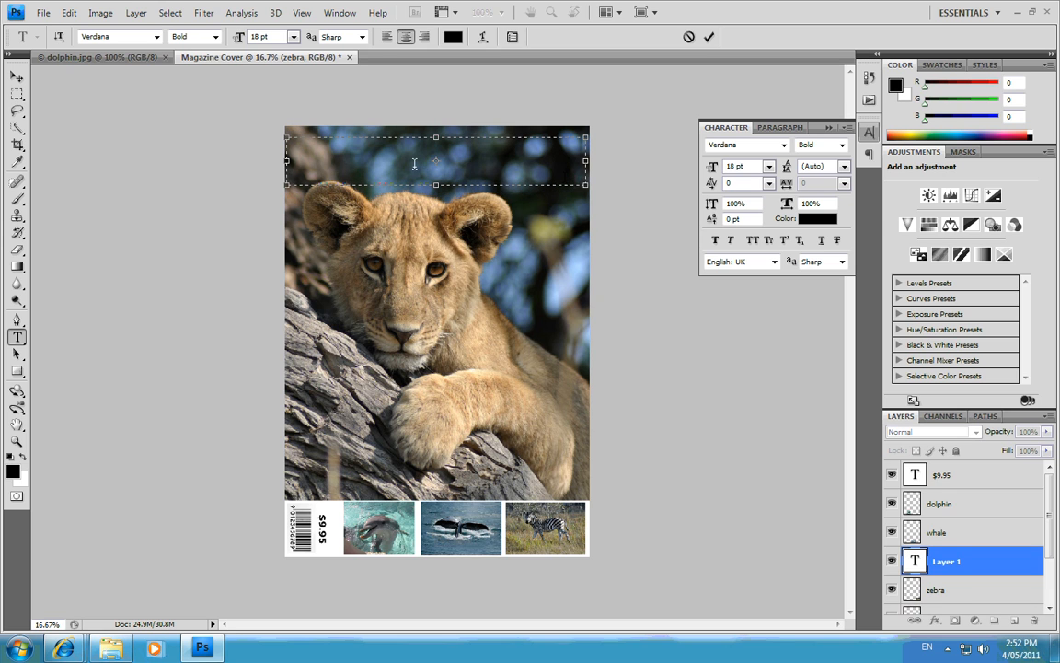
pyautogui.write('ANIMAL PLANET')
pyautogui.hotkey('ctrl', 'a')
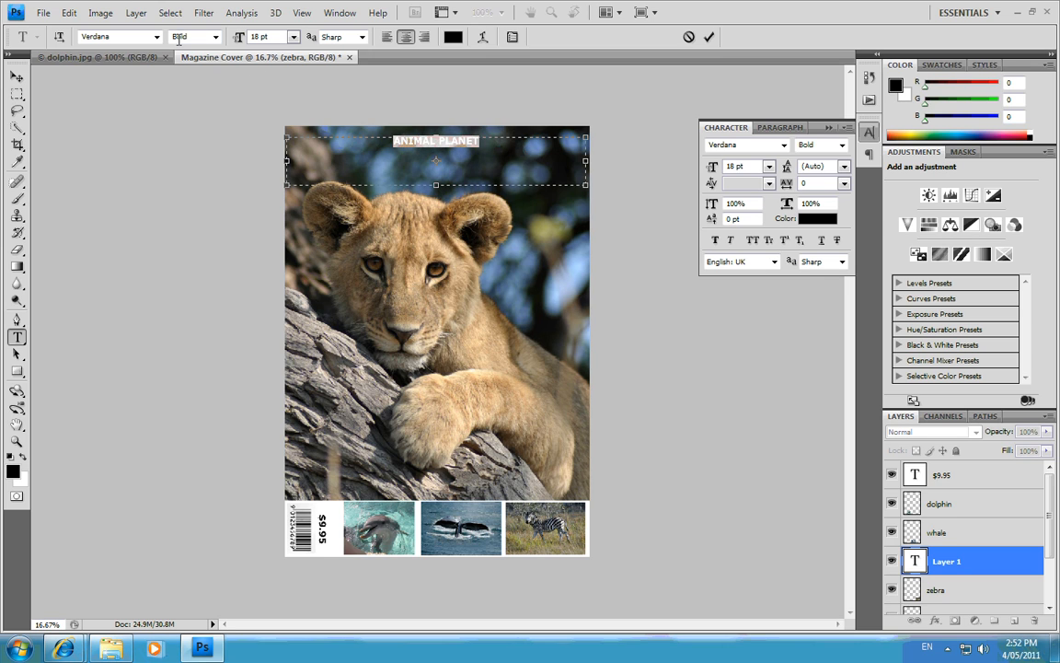
pyautogui.click(261, 37)
pyautogui.write('60')
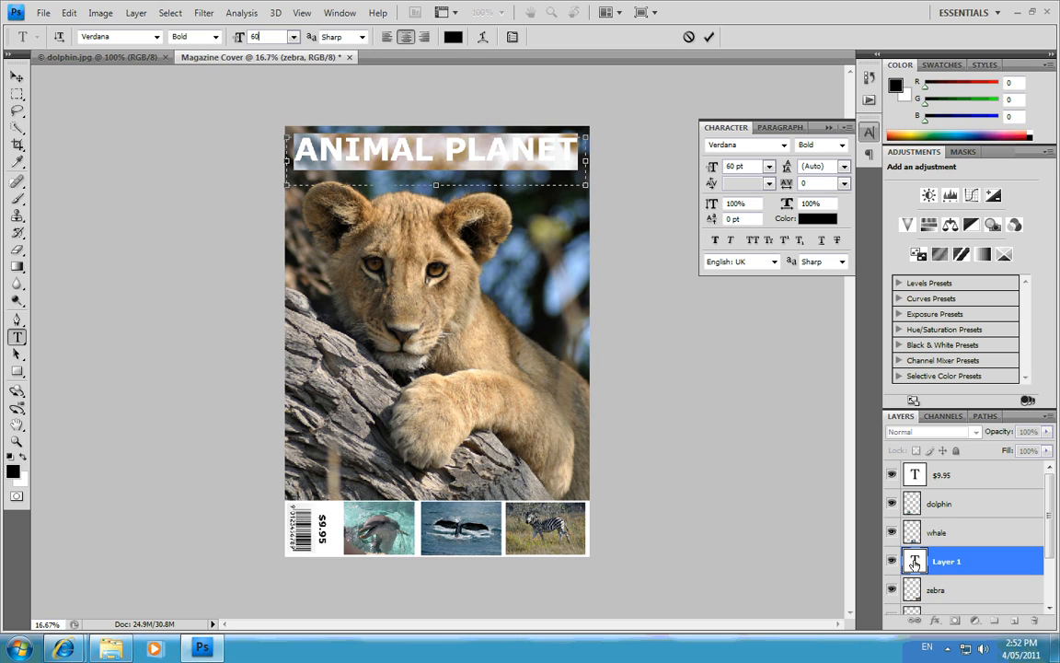
pyautogui.click(17, 76)
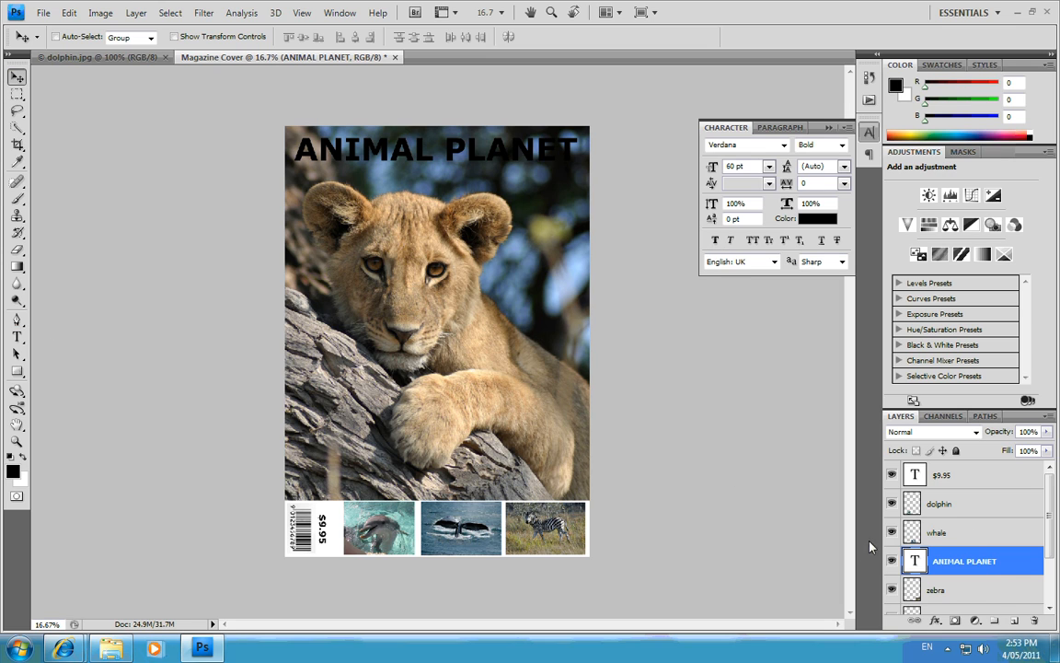
# - Add a drop shadow to the ANIMAL PLANET title with distance 60 px, spread 23% and size 10 px
pyautogui.click(934, 624)
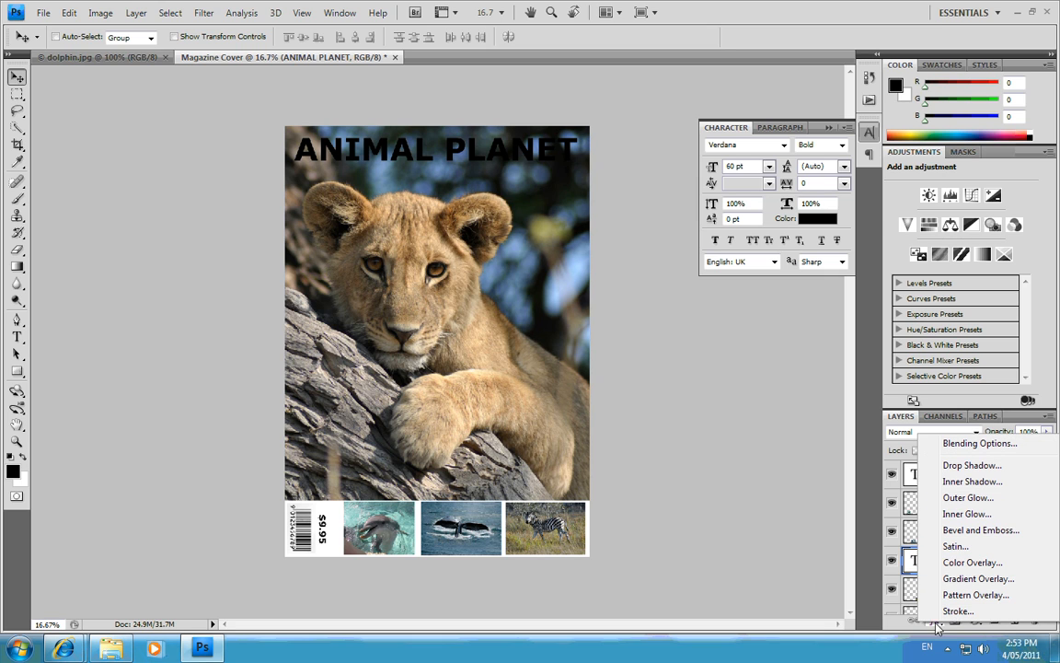
pyautogui.click(972, 466)
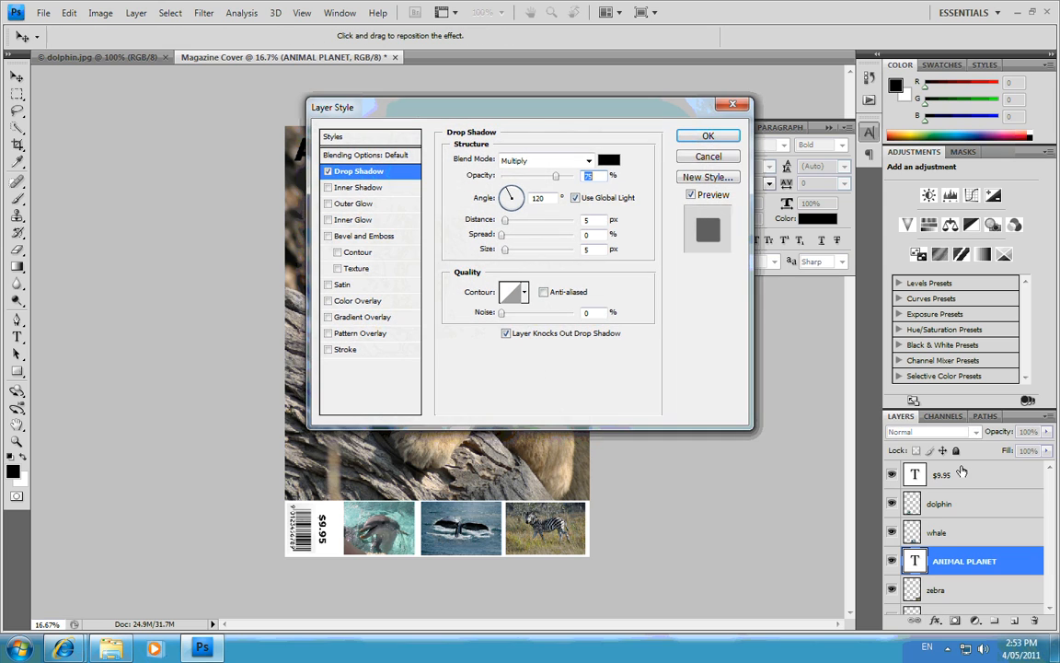
pyautogui.doubleClick(594, 220)
pyautogui.write('60')
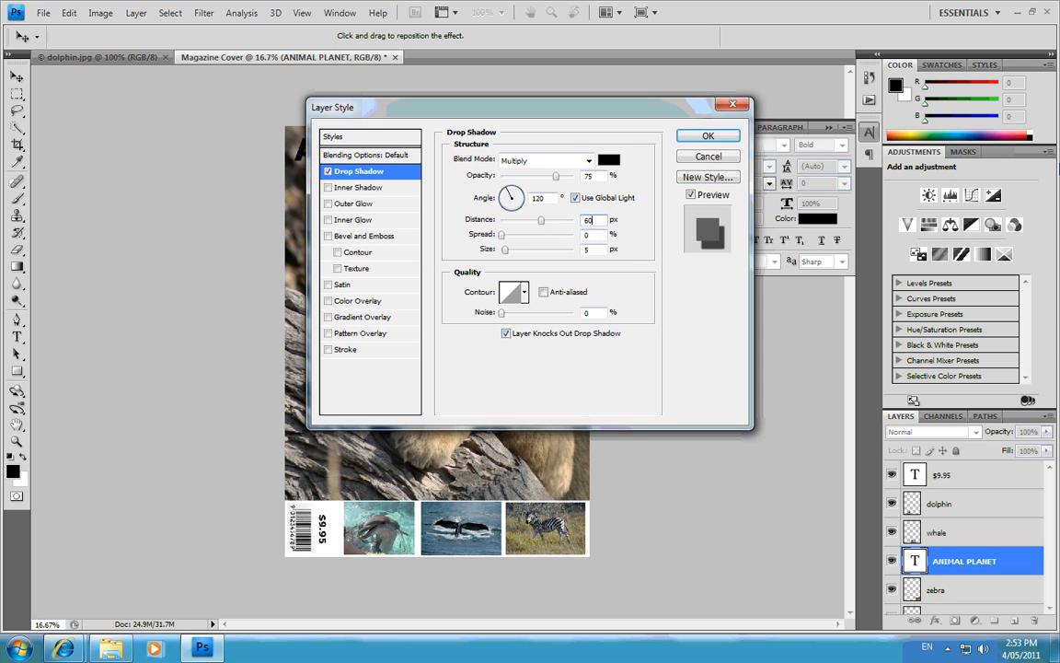
pyautogui.write('23')
pyautogui.press('Tab')
pyautogui.write('10')
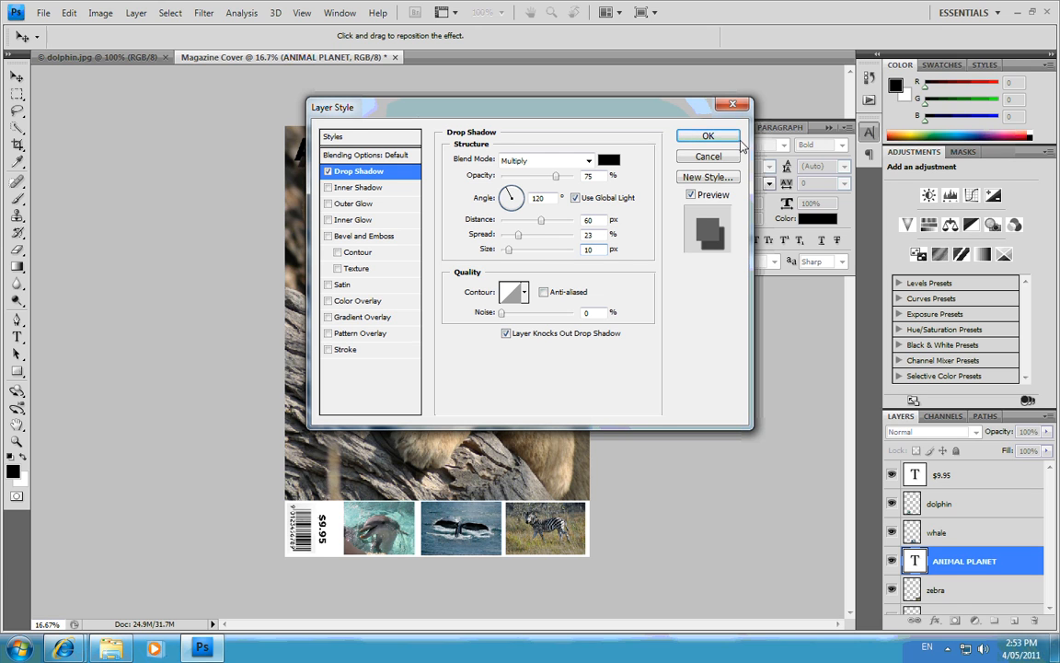
pyautogui.click(708, 135)
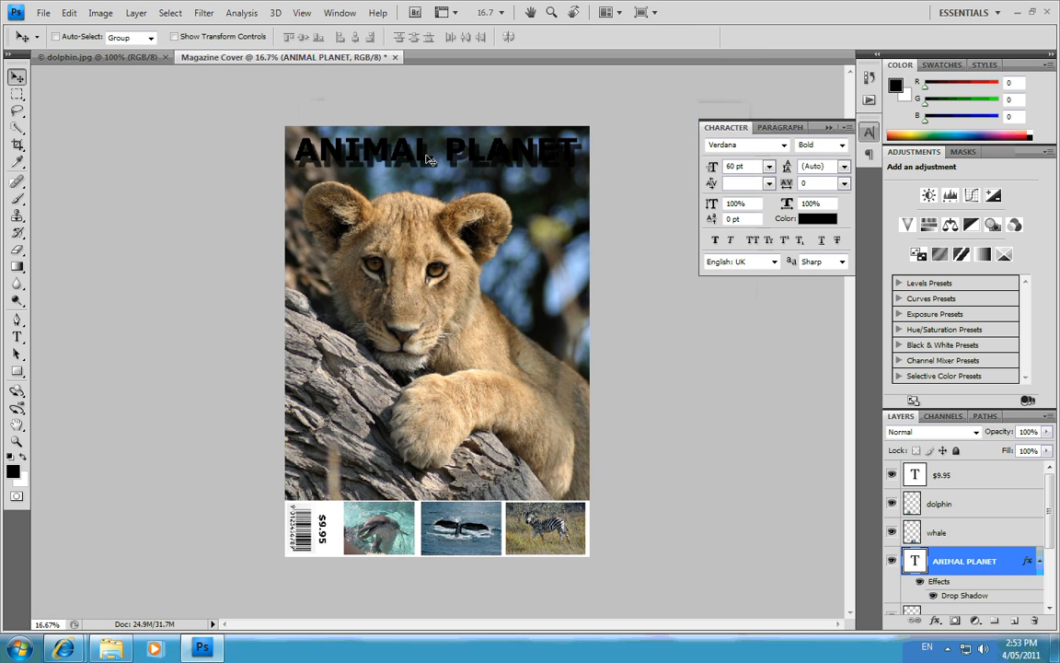
# - Change the colour of the ANIMAL PLANET title text to near-white f9f5f5 and commit the edit
pyautogui.click(16, 337)
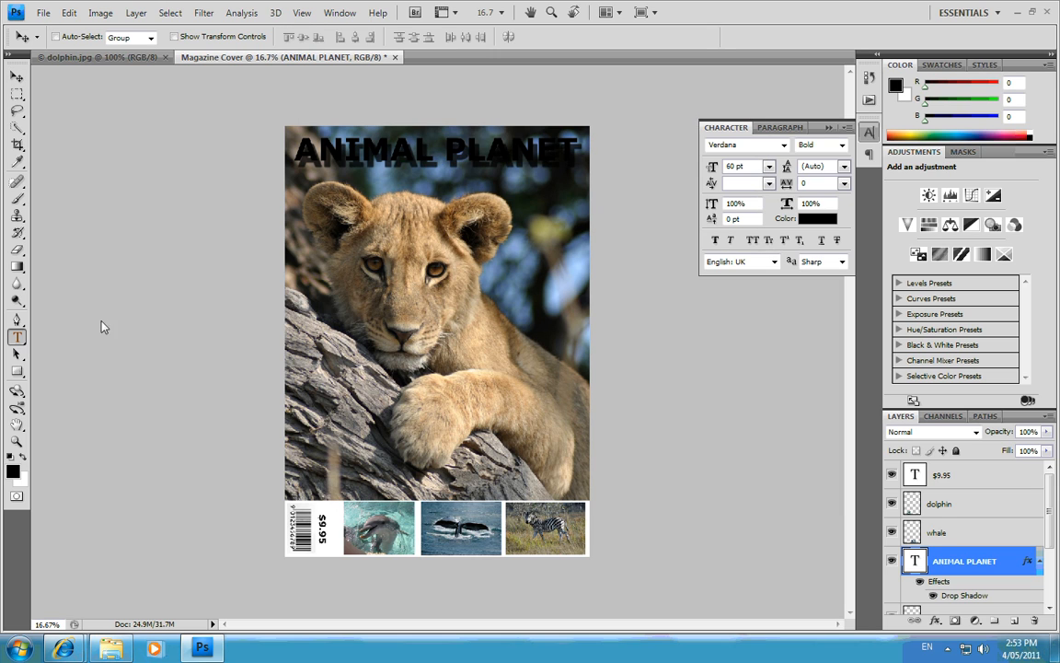
pyautogui.moveTo(296, 152); pyautogui.dragTo(527, 144)
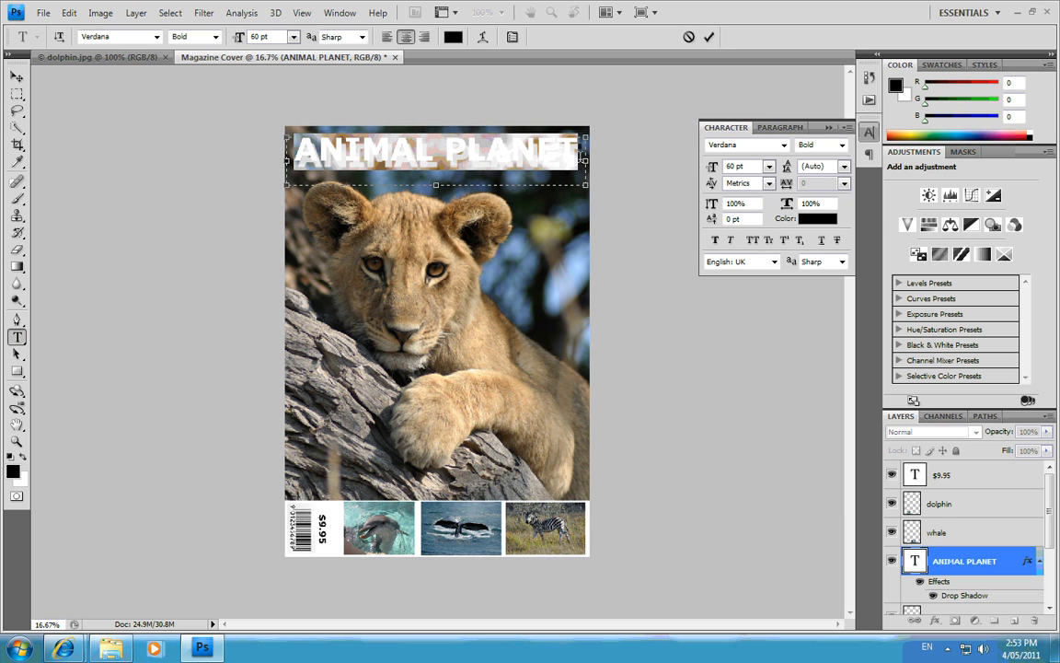
pyautogui.click(452, 37)
pyautogui.click(342, 165)
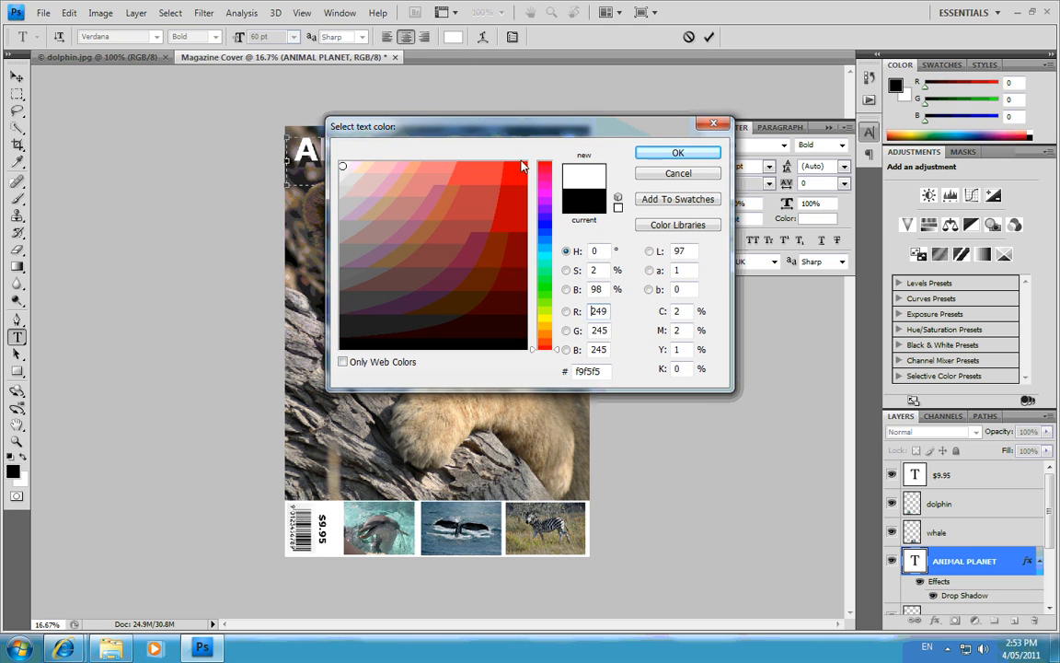
pyautogui.click(679, 153)
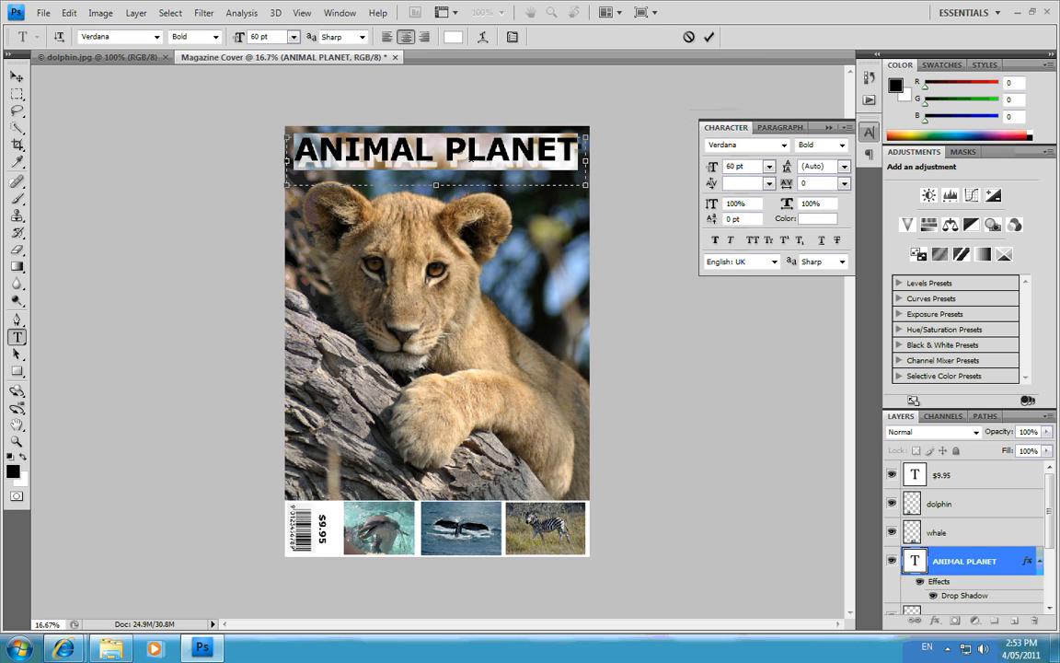
pyautogui.click(16, 77)
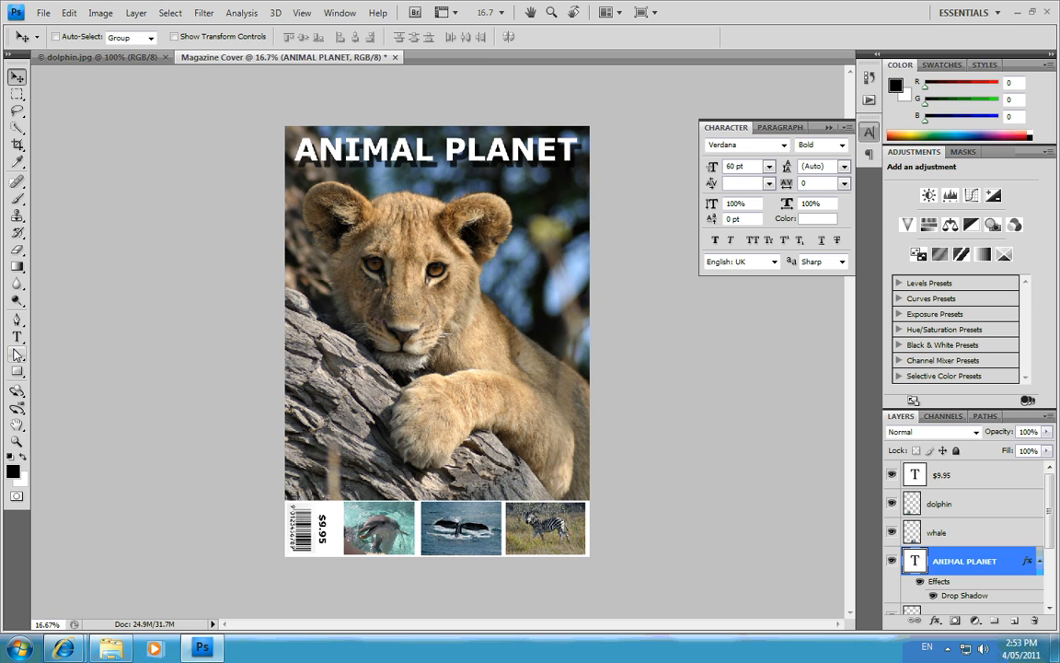
# - Add a text box over the dark background beside the lion's face reading On Safari with Africa's Wildlife Warriors, with text size 20 pt
pyautogui.click(16, 339)
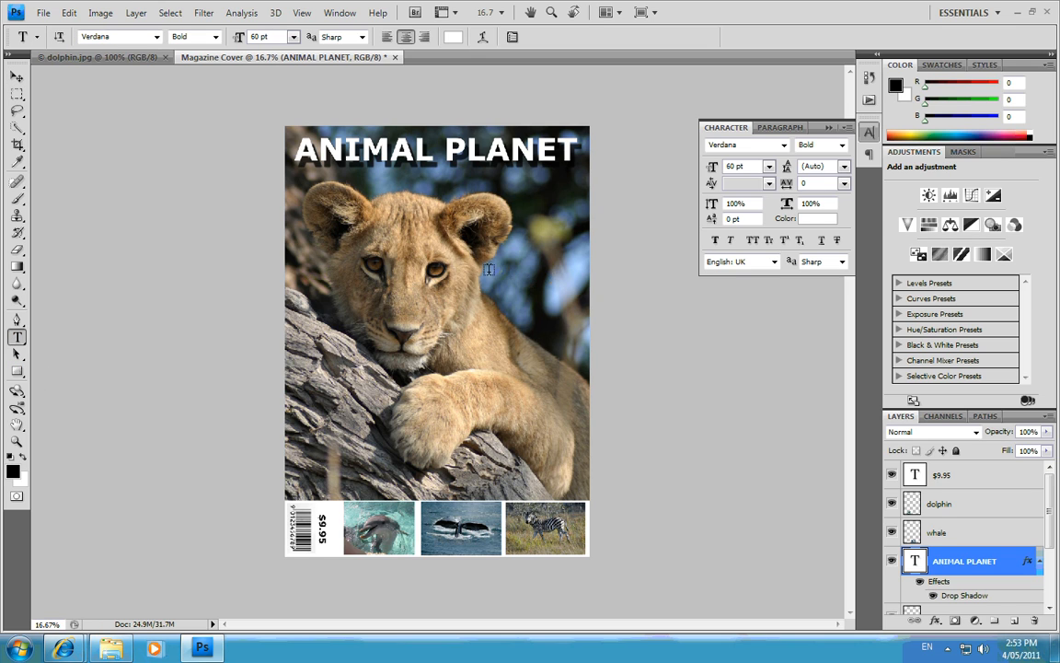
pyautogui.moveTo(487, 268); pyautogui.dragTo(586, 313)
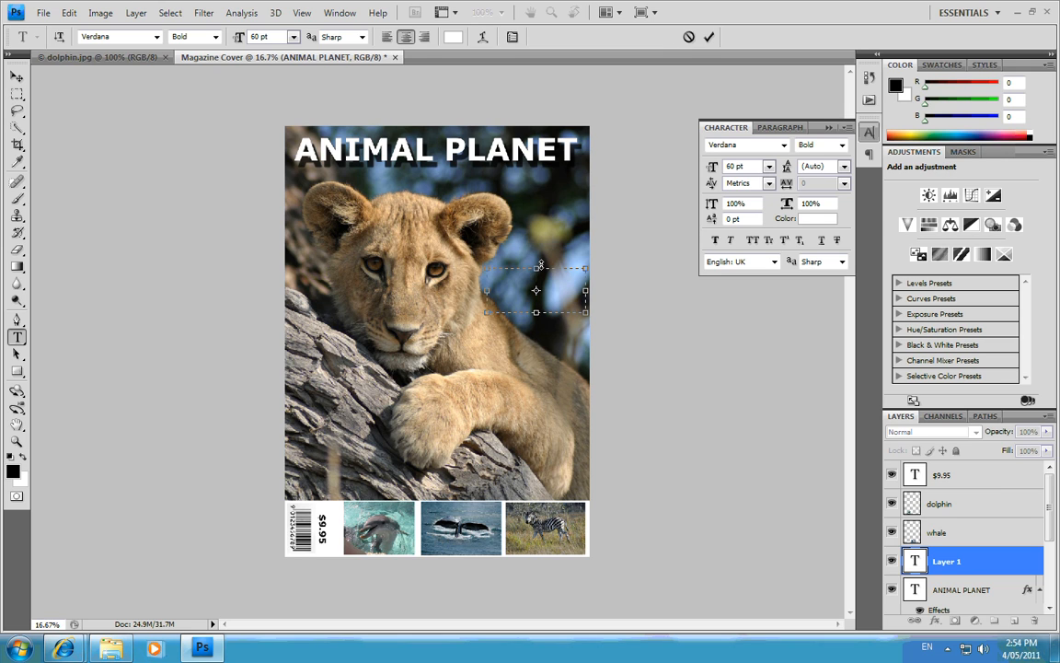
pyautogui.write('oN')
pyautogui.press('BackSpace')
pyautogui.press('BackSpace')
pyautogui.click(262, 37)
pyautogui.write('20oN sAFARI')
pyautogui.press('BackSpace')
pyautogui.press('BackSpace')
pyautogui.press('BackSpace')
pyautogui.press('BackSpace')
pyautogui.press('BackSpace')
pyautogui.press('BackSpace')
pyautogui.press('BackSpace')
pyautogui.press('BackSpace')
pyautogui.press('BackSpace')
pyautogui.write('On Safari with A')
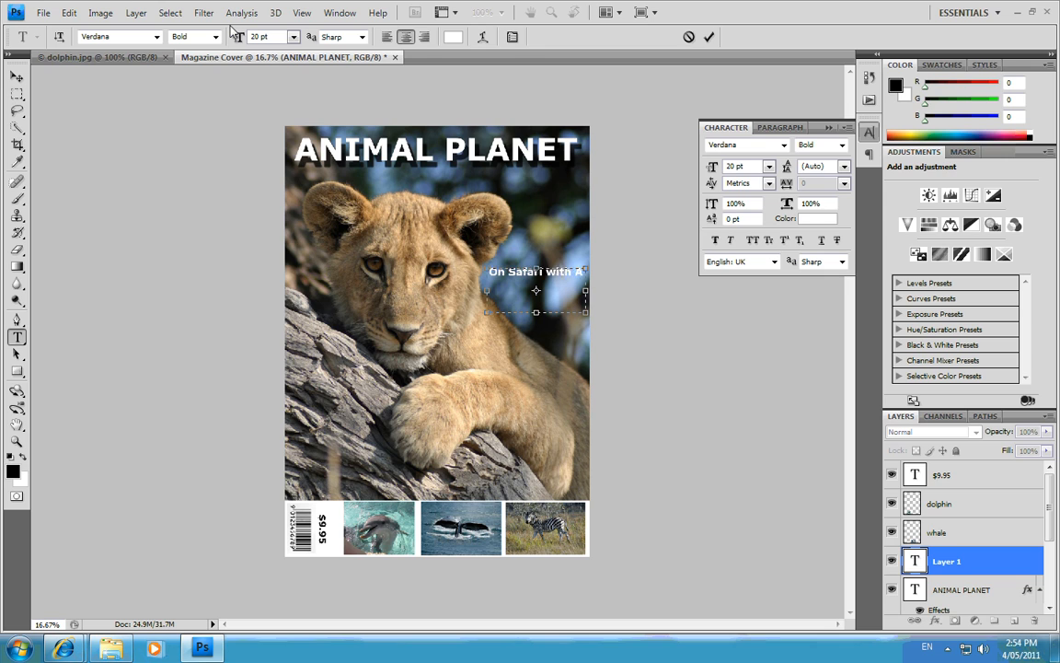
pyautogui.write("frica's ")
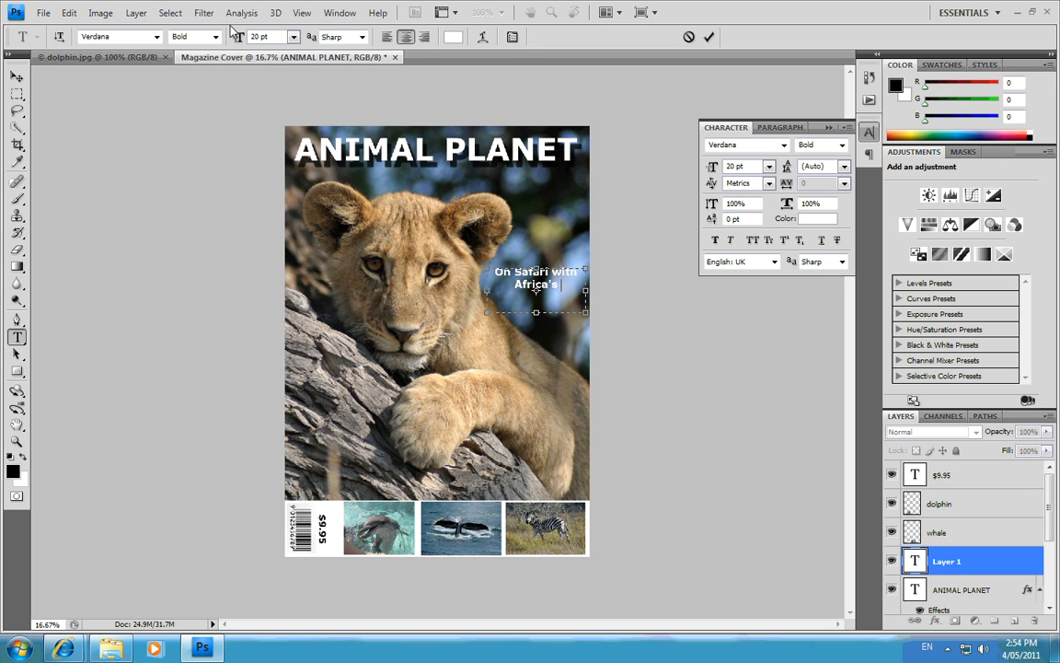
pyautogui.write('Wildlife Warr')
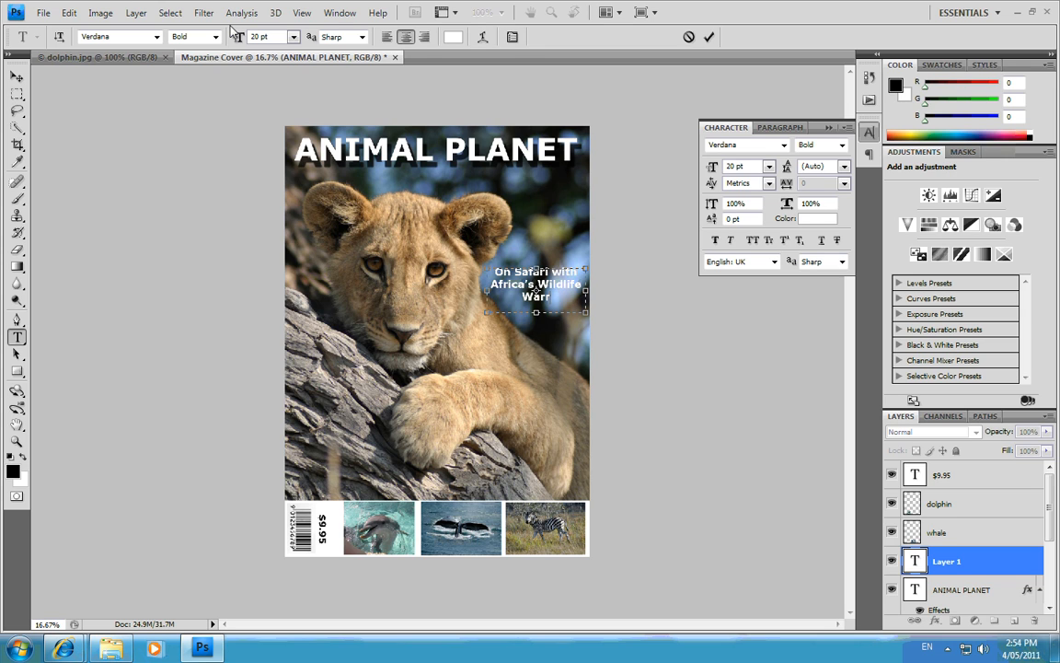
pyautogui.write('iors')
# - Enlarge the safari text box so On Safari with Africa's fits one line, and insert a line break before Warriors
pyautogui.moveTo(536, 314); pyautogui.dragTo(536, 323)
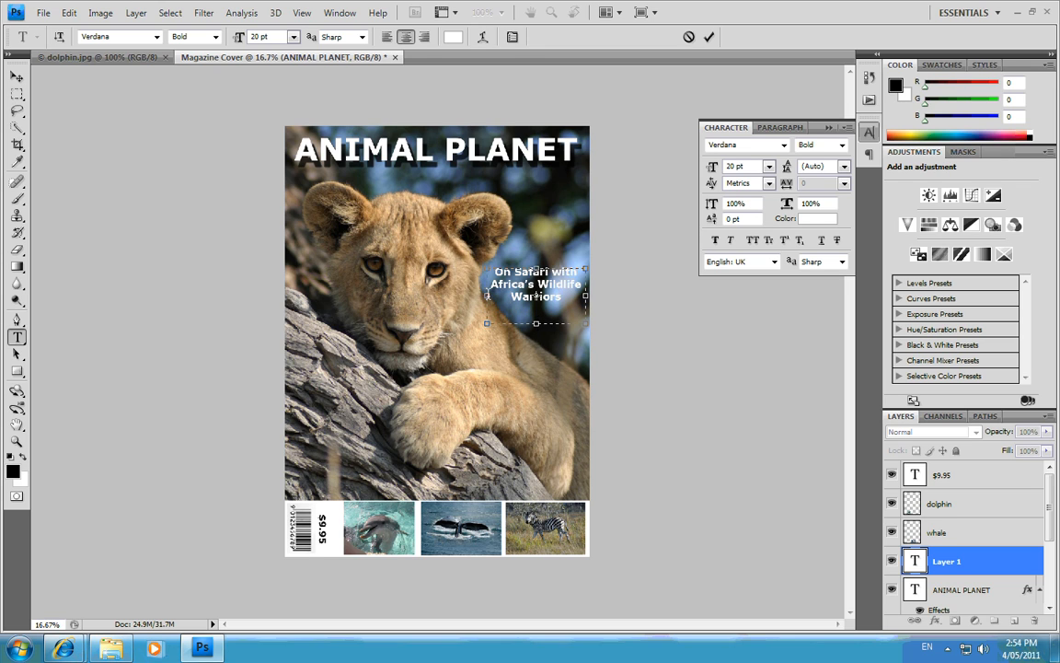
pyautogui.moveTo(485, 297); pyautogui.dragTo(470, 298)
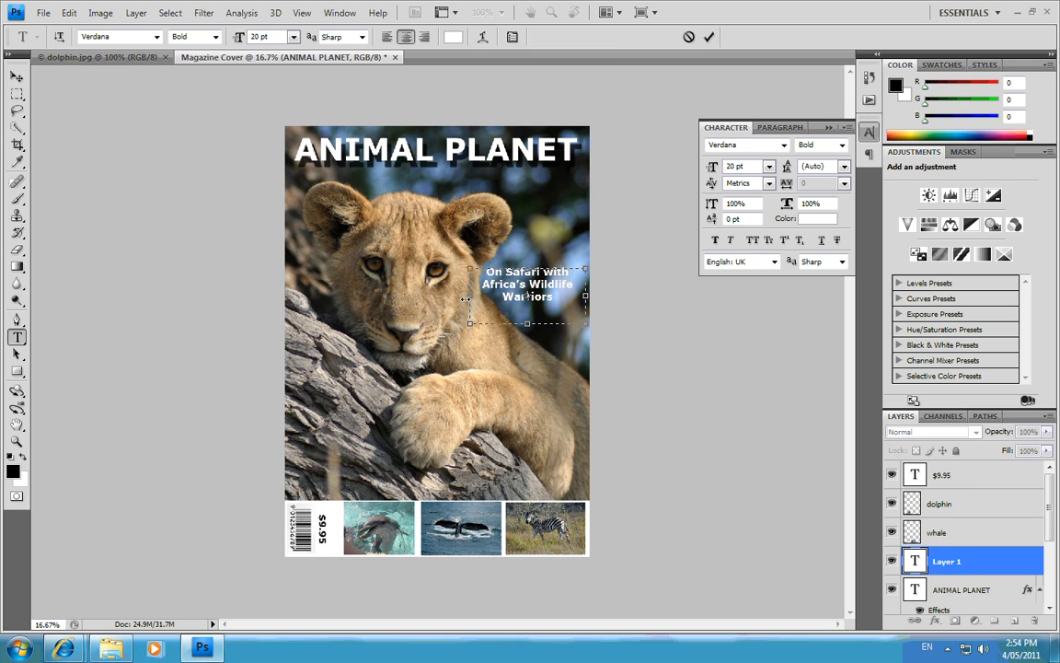
pyautogui.moveTo(463, 298); pyautogui.dragTo(444, 294)
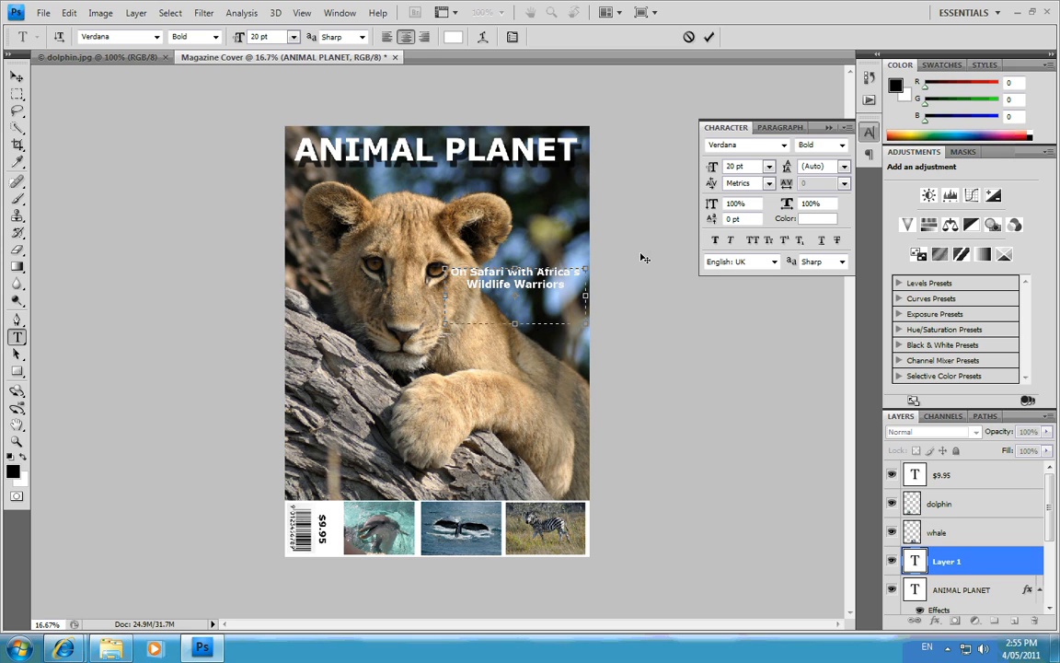
pyautogui.press('Return')
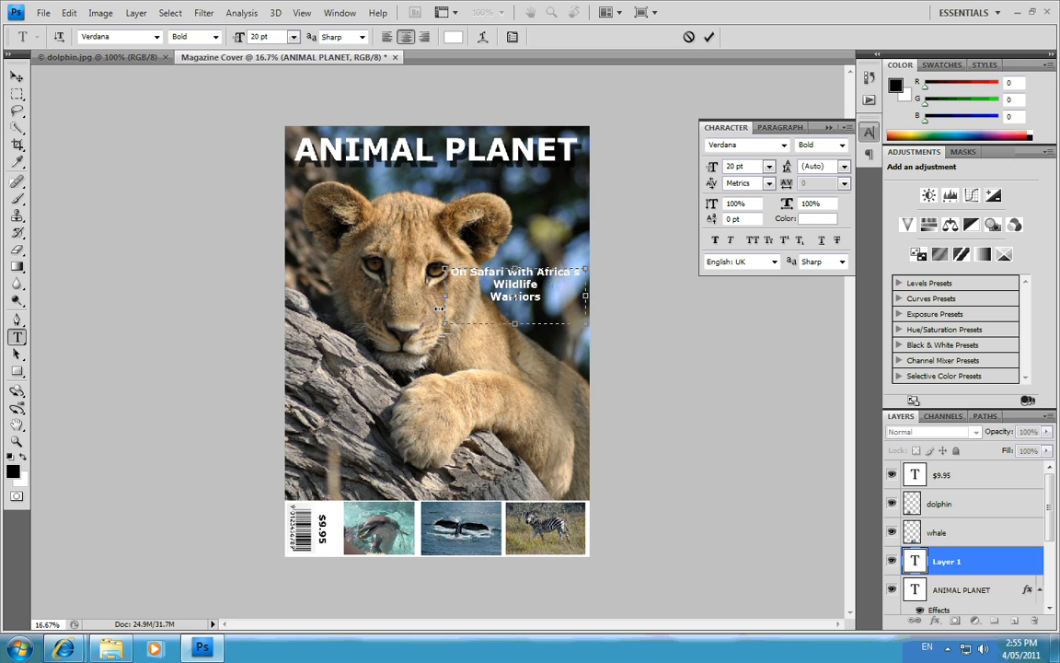
pyautogui.moveTo(444, 295); pyautogui.dragTo(453, 297)
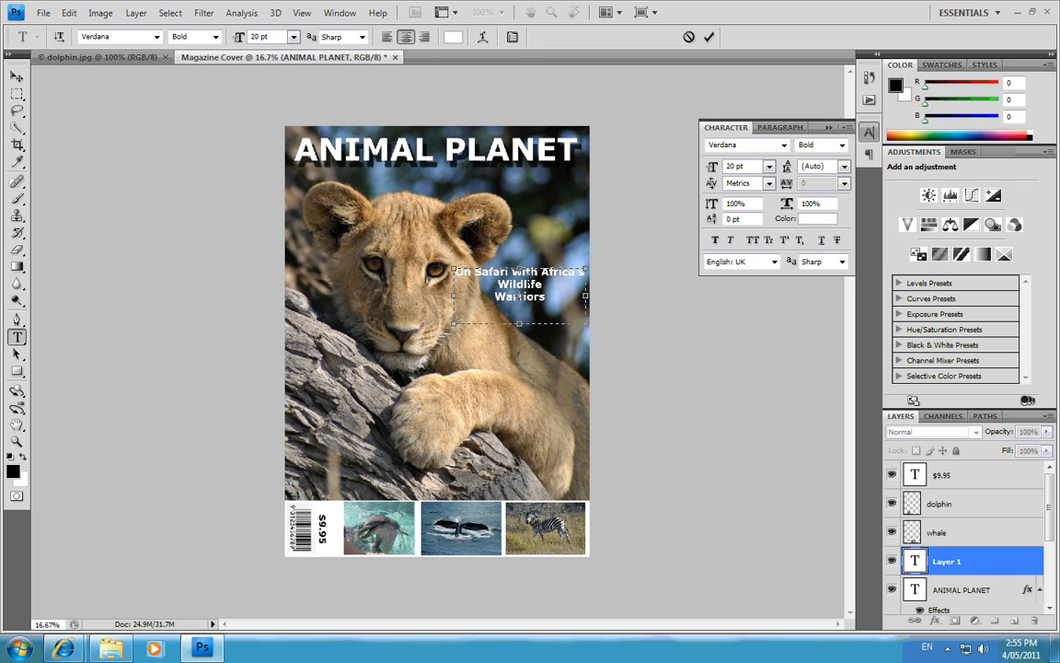
# - Set the font of the line On Safari with Africa's to Myriad Pro
pyautogui.moveTo(453, 272); pyautogui.dragTo(584, 273)
pyautogui.click(158, 38)
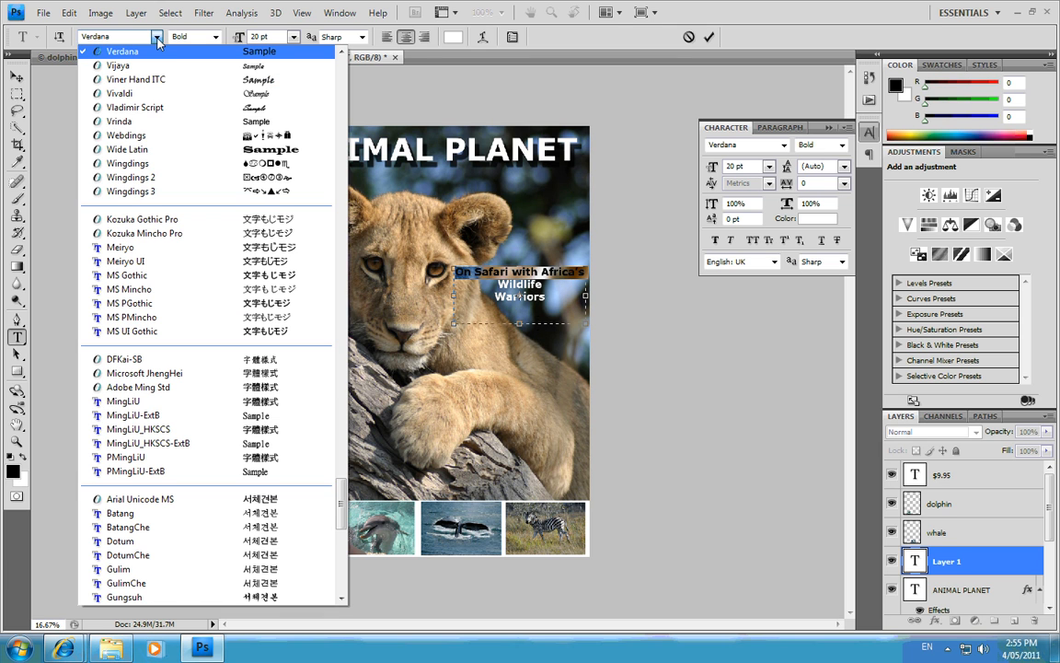
pyautogui.scroll(5, 201, 187)
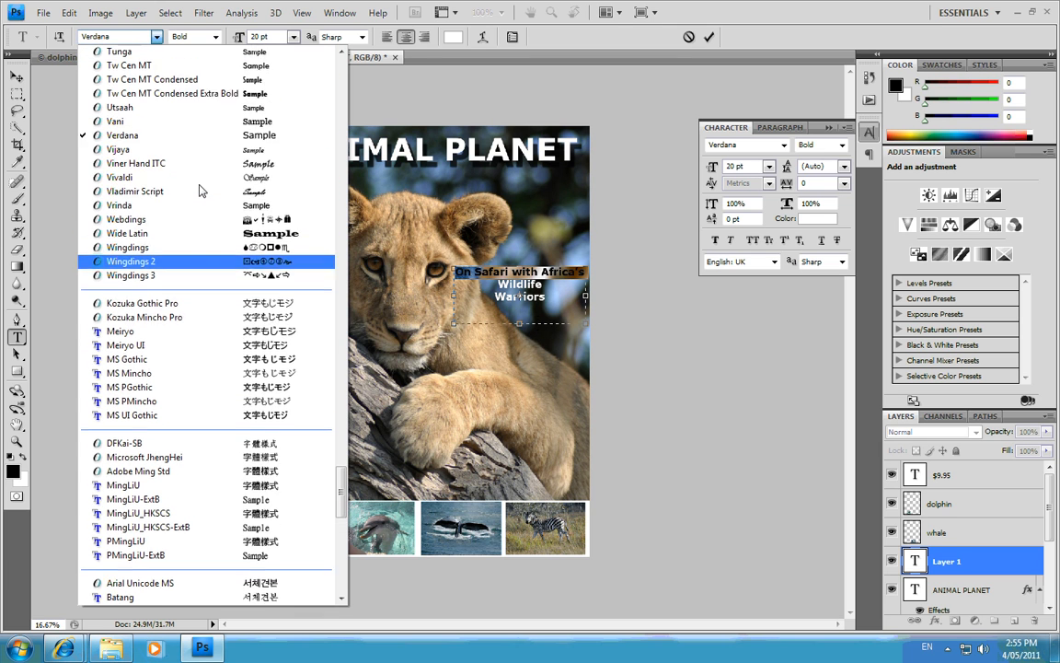
pyautogui.scroll(10, 203, 190)
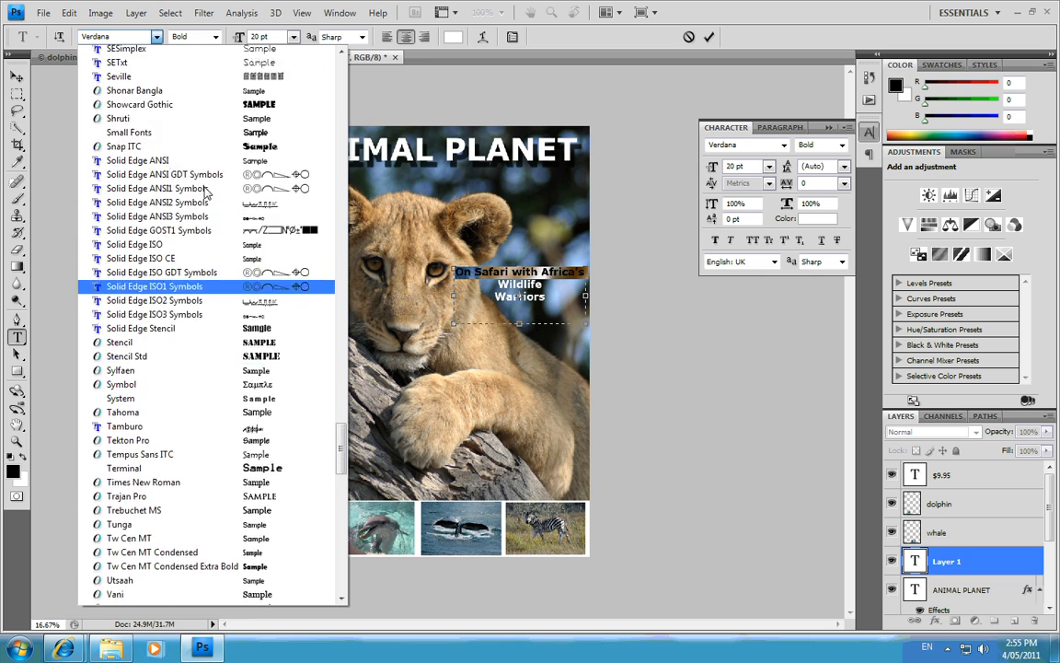
pyautogui.scroll(10, 205, 192)
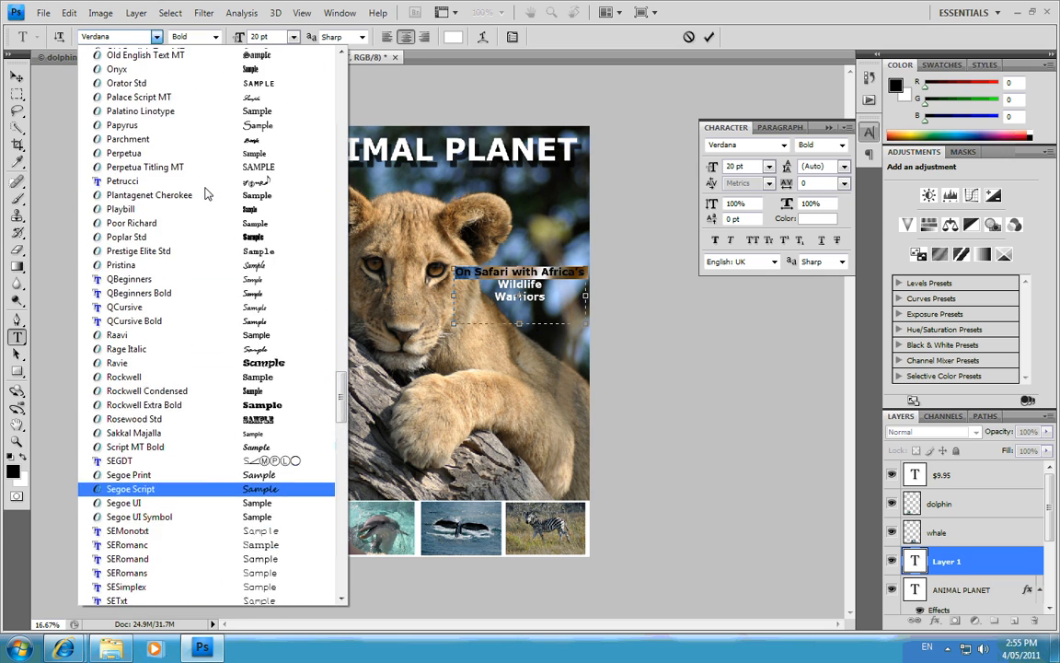
pyautogui.scroll(7, 205, 193)
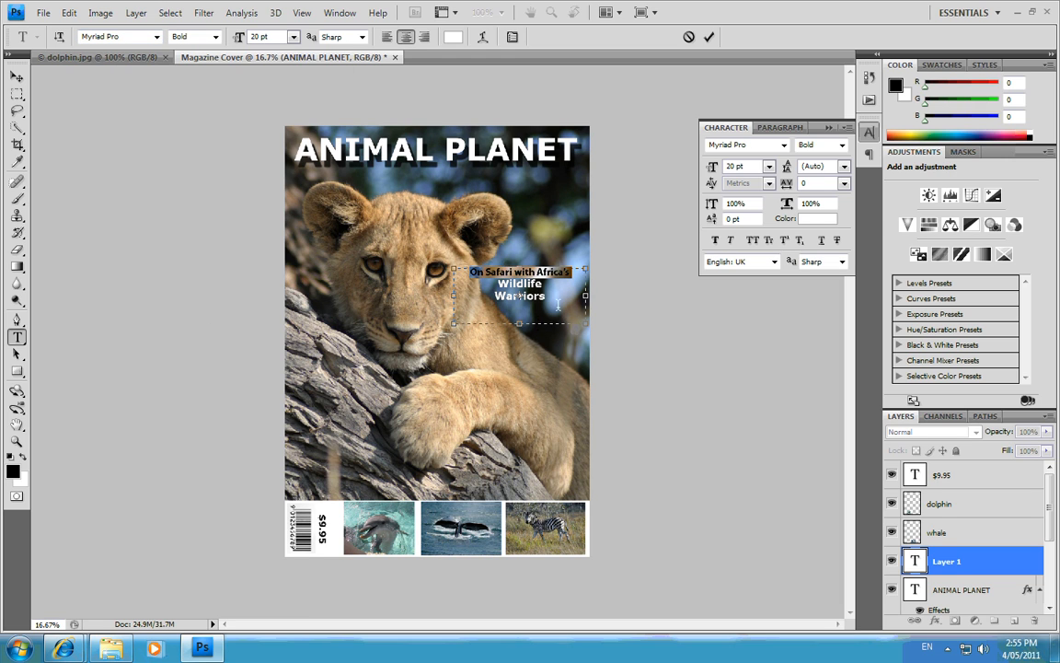
# - Set the words Wildlife Warriors in the Stencil Std font at 24 pt
pyautogui.moveTo(549, 297); pyautogui.dragTo(495, 282)
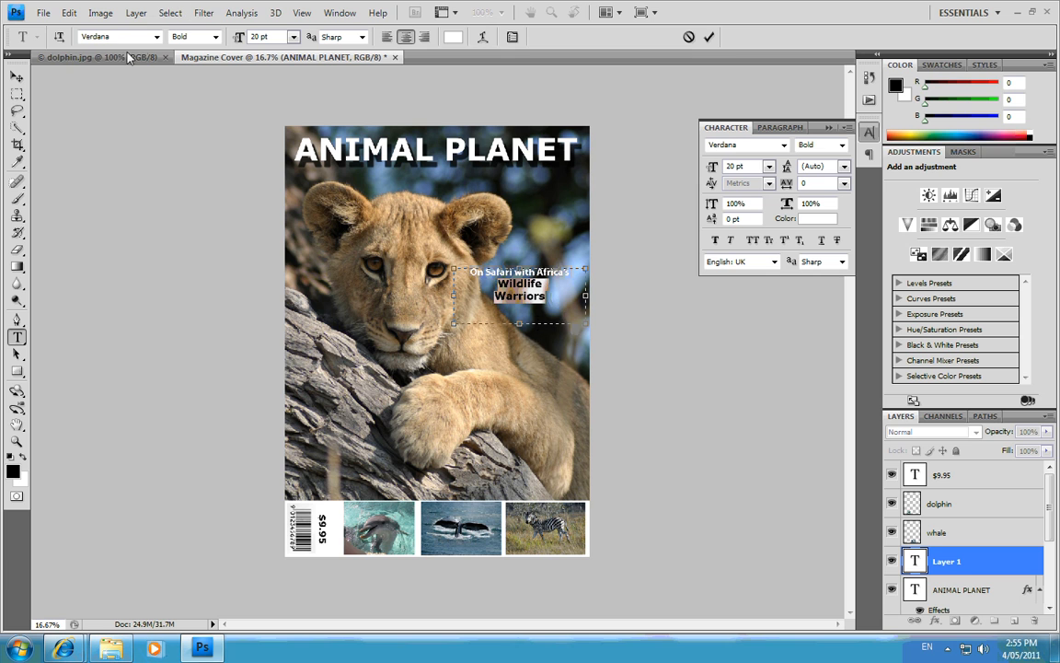
pyautogui.click(156, 37)
pyautogui.scroll(7, 184, 168)
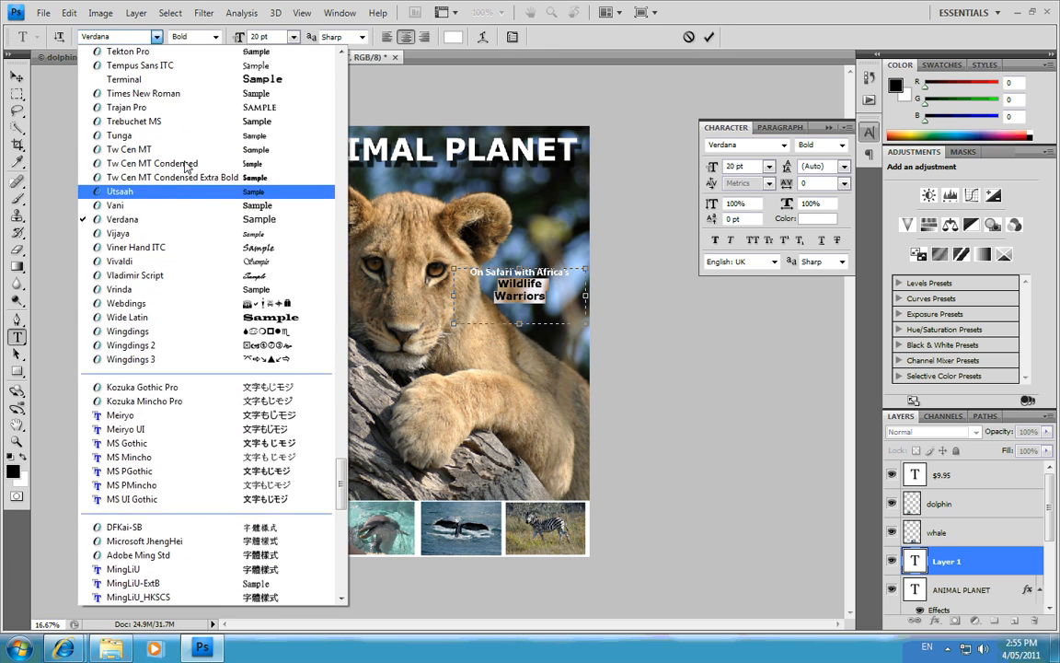
pyautogui.scroll(5, 184, 168)
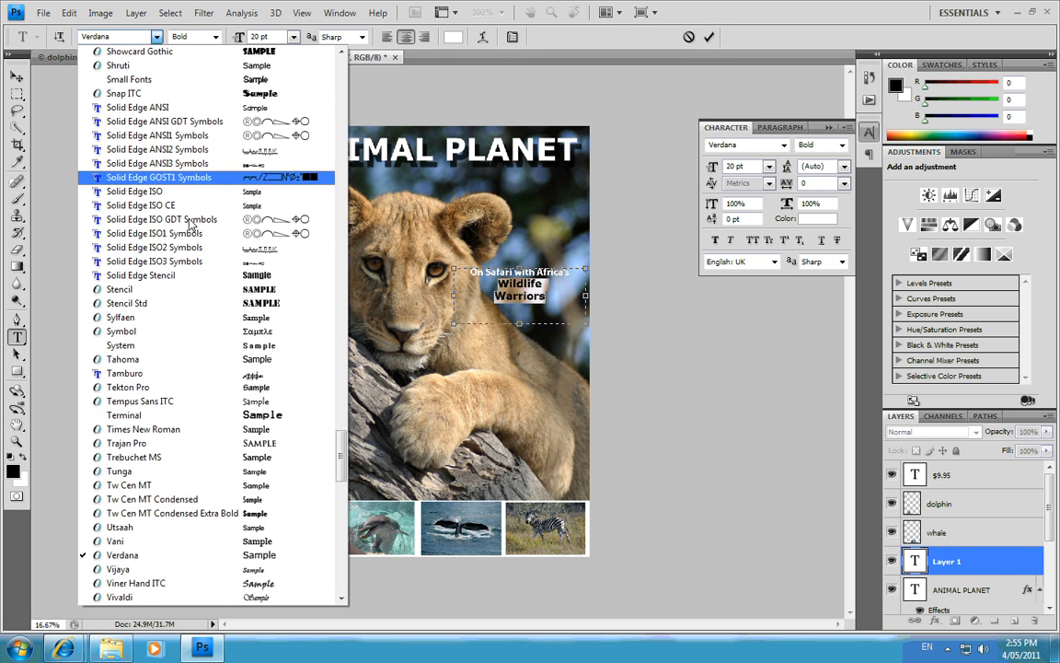
pyautogui.click(213, 303)
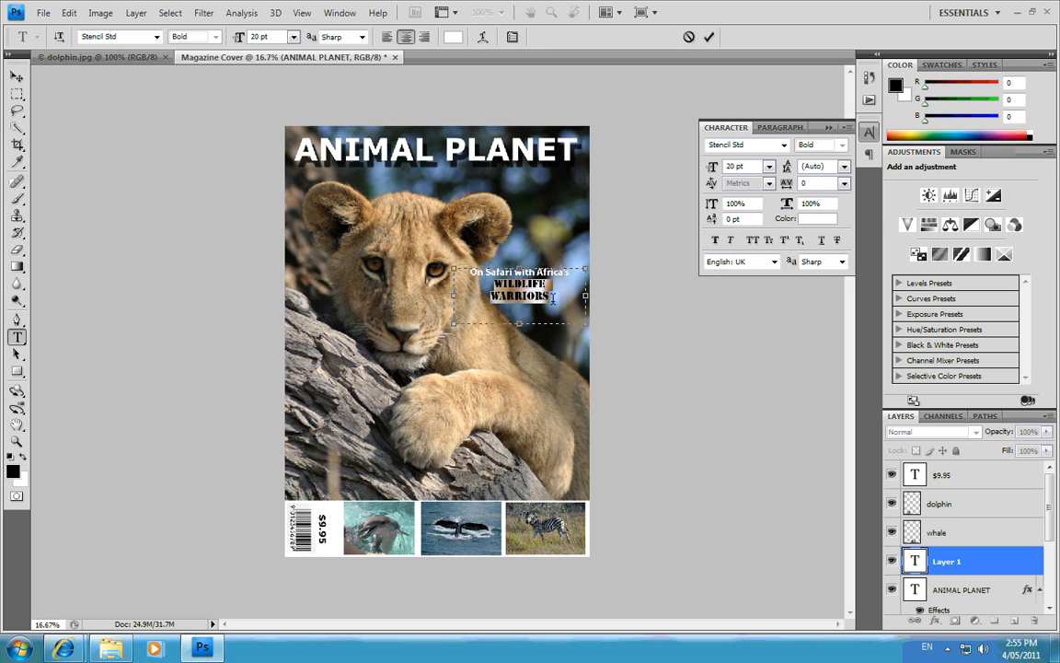
pyautogui.click(265, 37)
pyautogui.write('24')
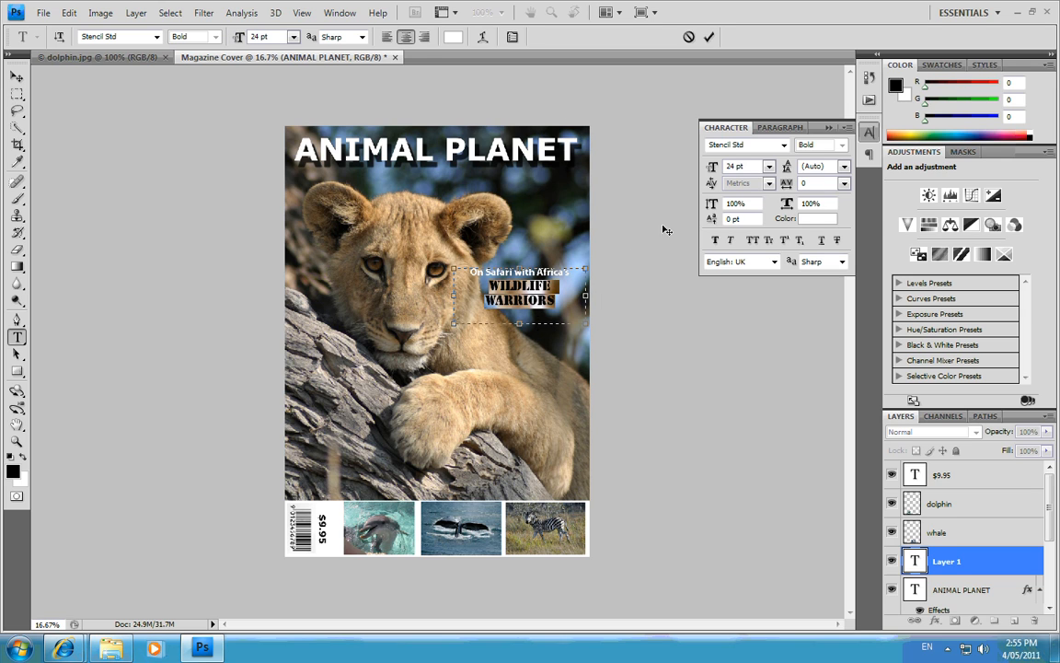
# - Colour the words Wildlife Warriors green with hex value 12d673
pyautogui.click(451, 37)
pyautogui.moveTo(575, 126); pyautogui.dragTo(288, 115)
pyautogui.click(257, 259)
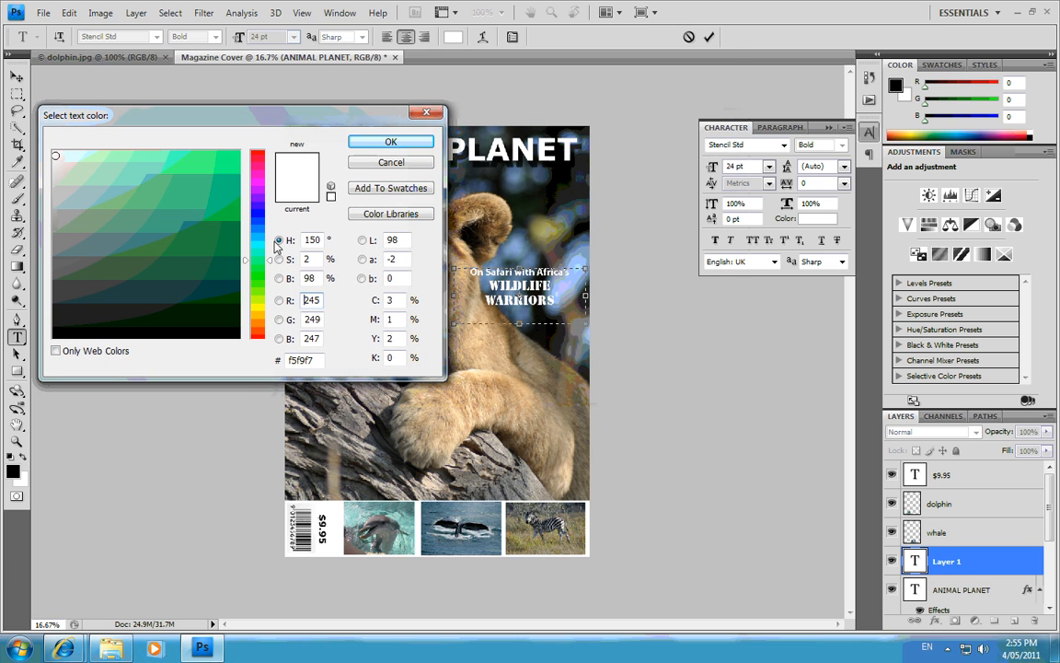
pyautogui.click(219, 196)
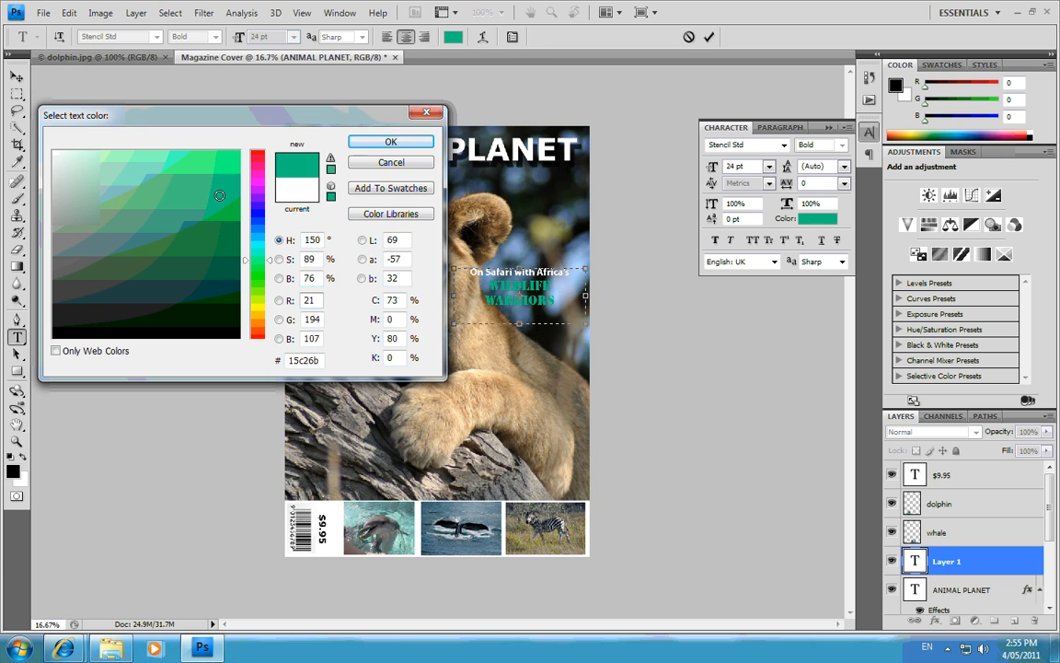
pyautogui.click(222, 188)
pyautogui.click(225, 181)
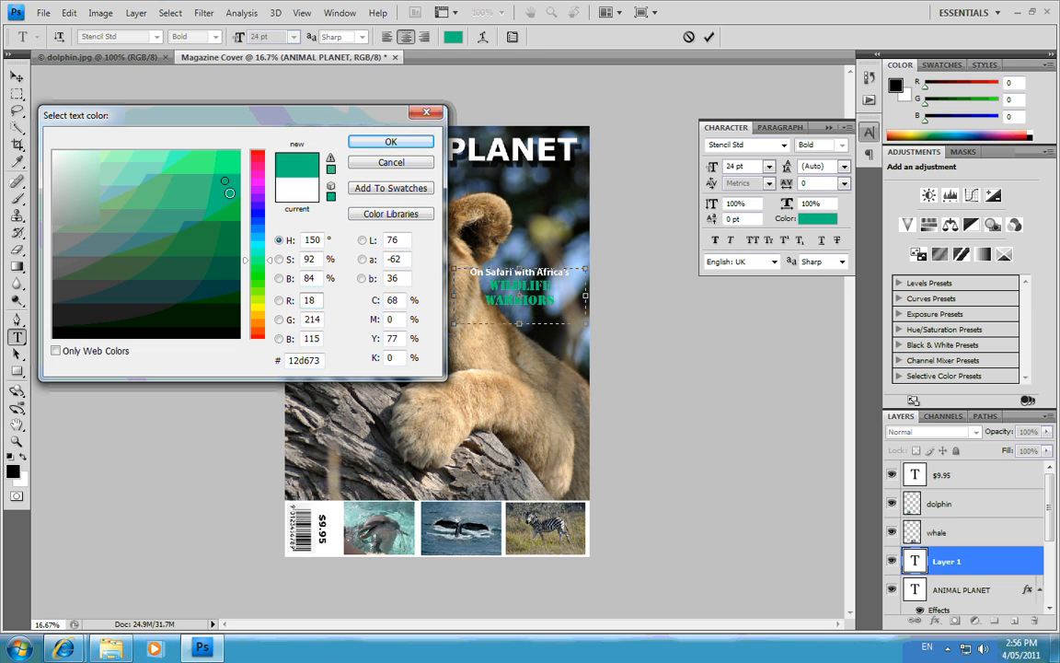
pyautogui.click(391, 142)
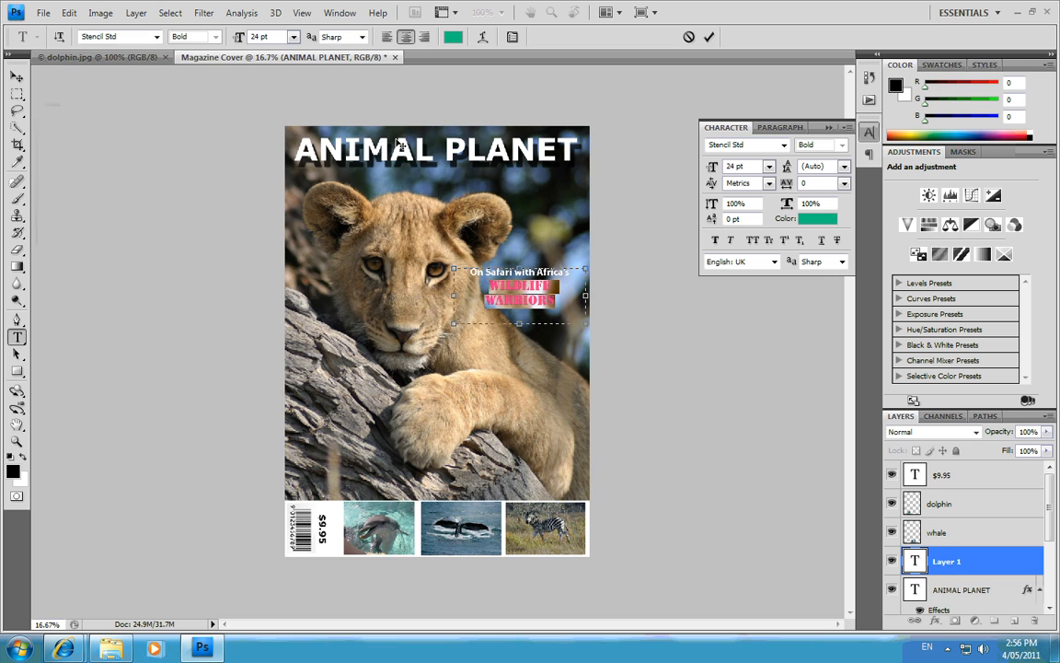
# - Shorten the safari text box to fit its text, and move it slightly down against the cover's right edge
pyautogui.moveTo(520, 324); pyautogui.dragTo(520, 313)
pyautogui.click(18, 77)
pyautogui.moveTo(540, 299)
pyautogui.mouseDown()
pyautogui.moveTo(498, 272)
pyautogui.moveTo(552, 301)
pyautogui.mouseUp()
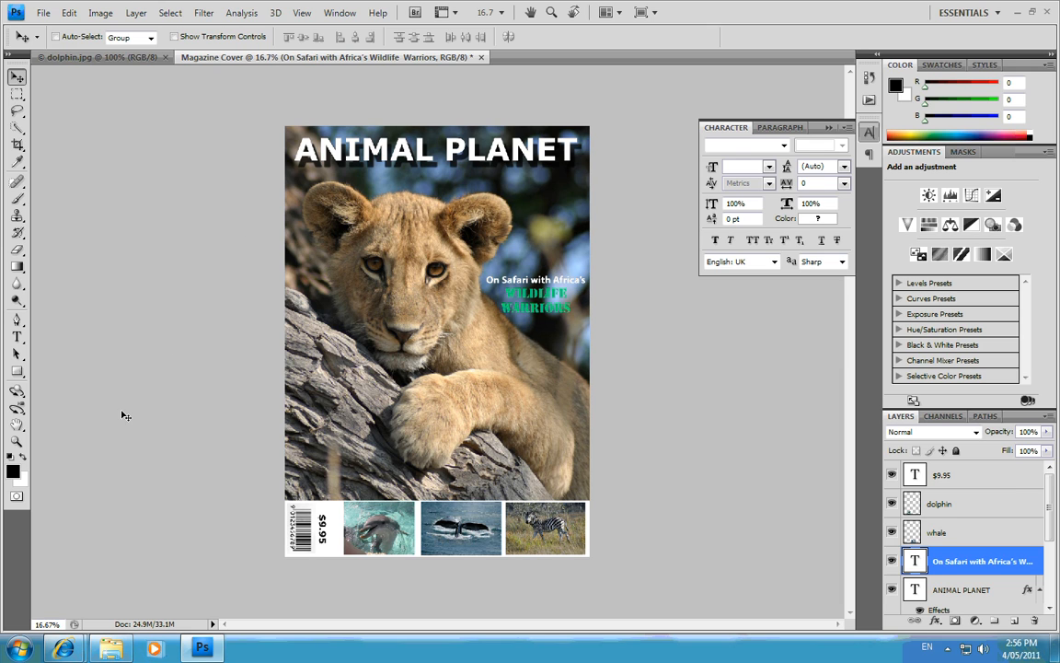
# - Add a text box on the log above the barcode reading Creatures of the DEEp and, on a new line, What's really happening down there?
pyautogui.click(17, 337)
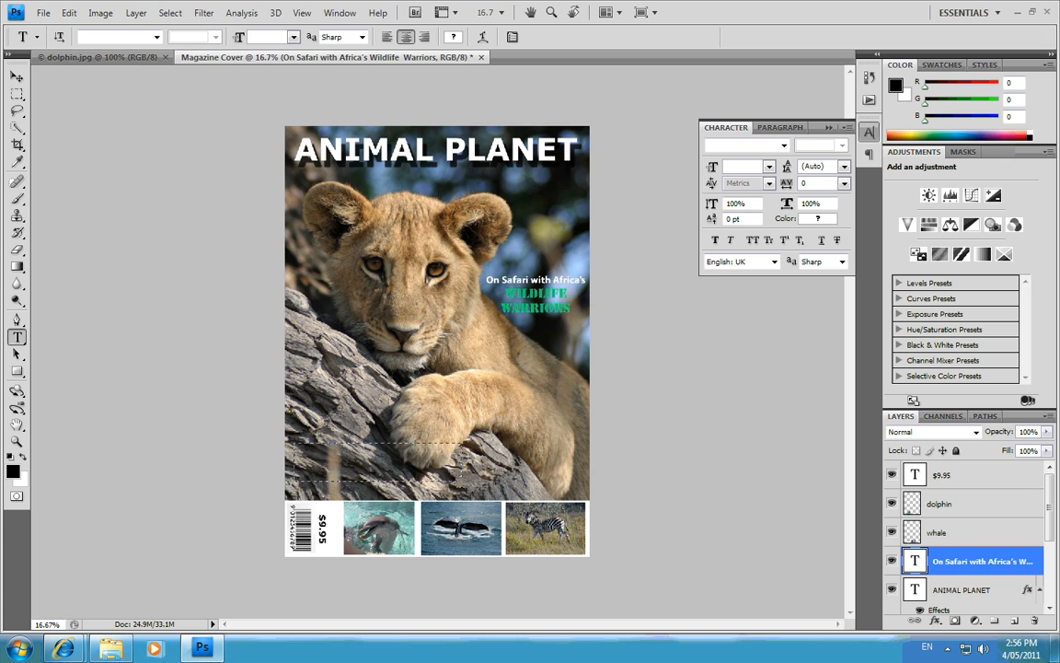
pyautogui.moveTo(293, 442); pyautogui.dragTo(462, 481)
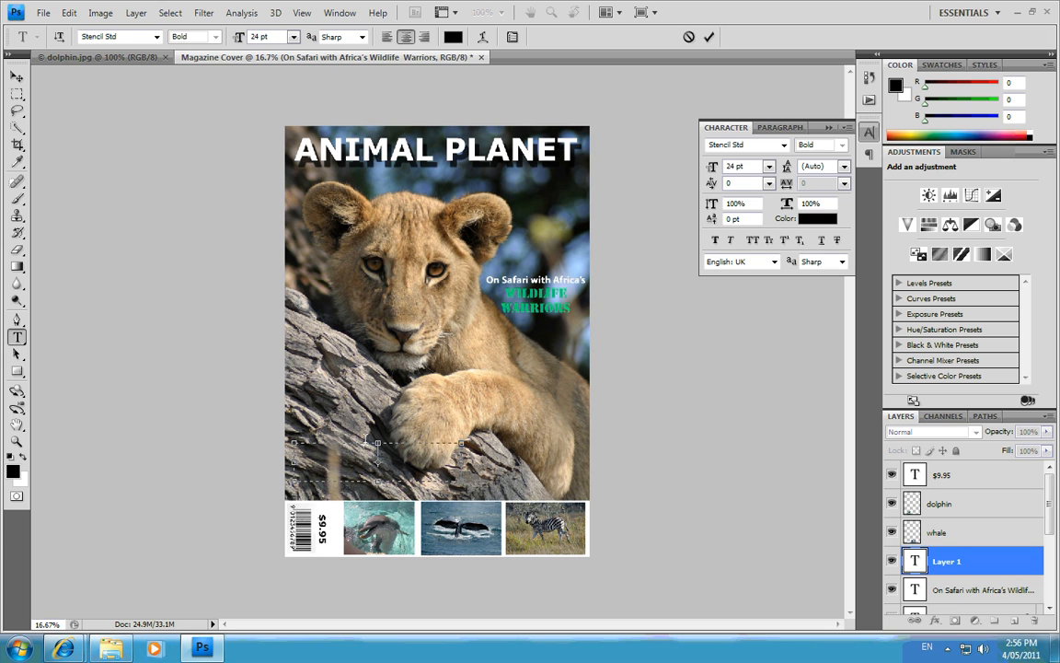
pyautogui.write('CREATURES OF THE DEEP')
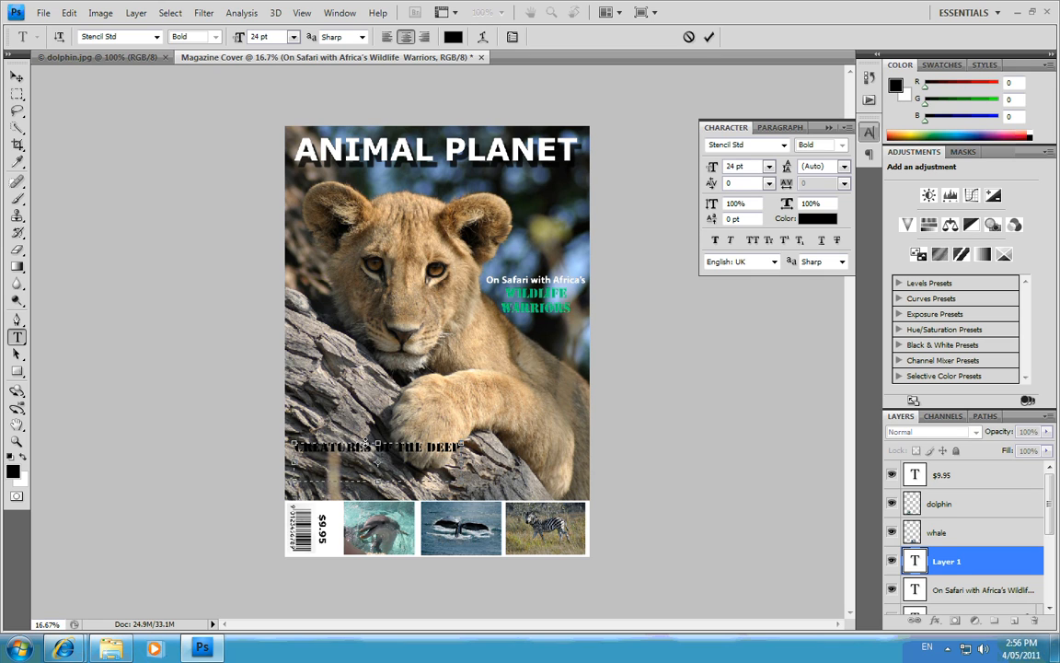
pyautogui.press('Return')
pyautogui.write("WHAT'S REALLY HAPPEN")
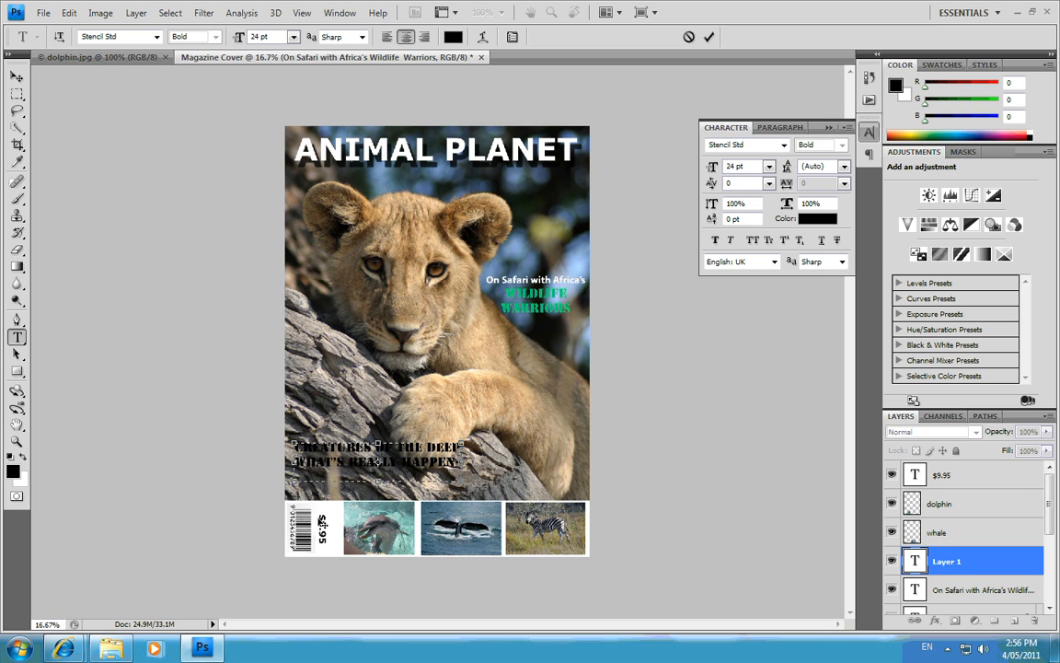
# - Set all the text in the Creatures of the DEEp box to Verdana at 14 pt
pyautogui.hotkey('ctrl', 'a')
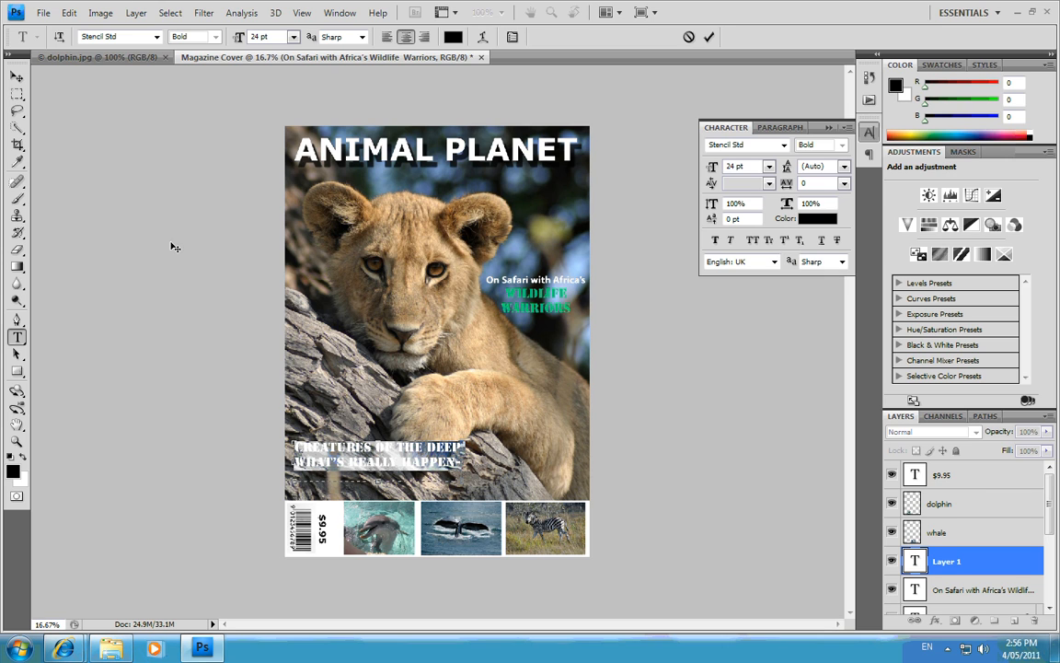
pyautogui.click(157, 36)
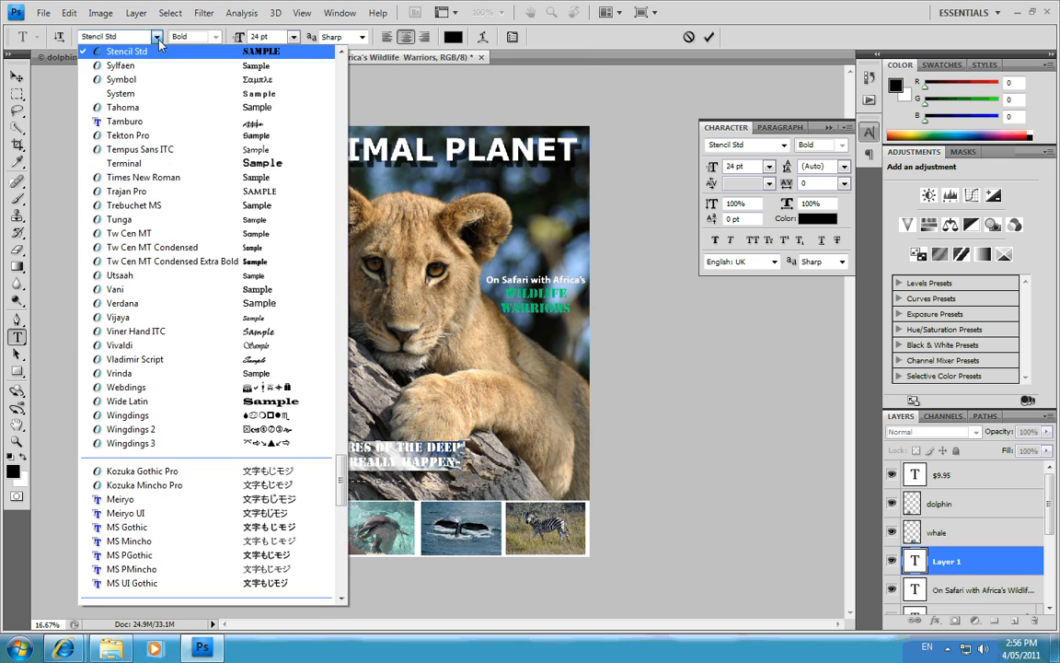
pyautogui.click(149, 303)
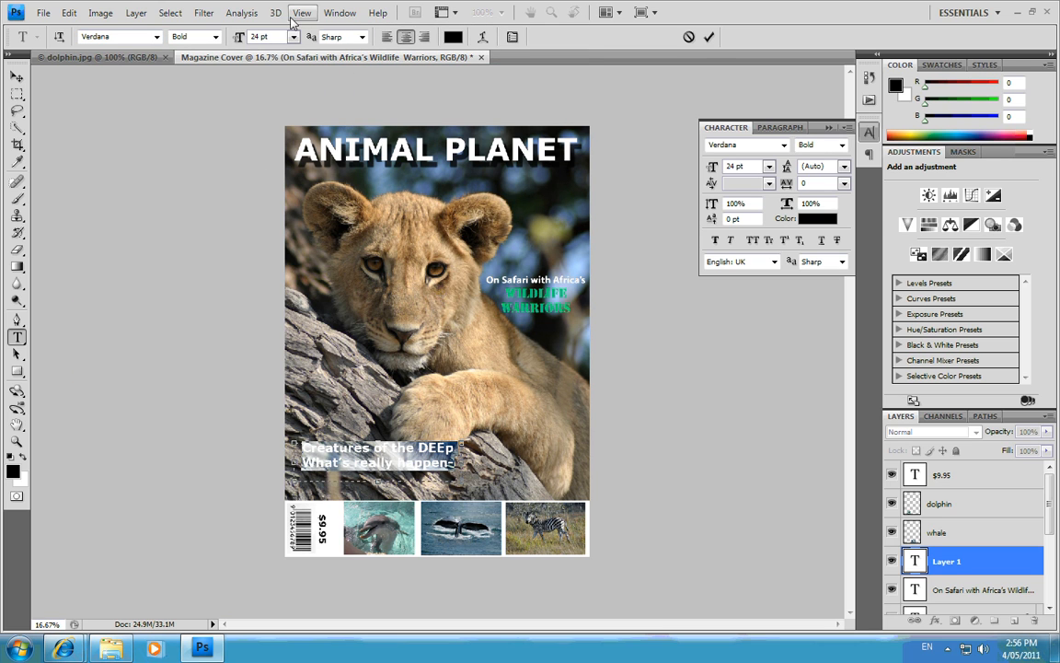
pyautogui.click(238, 34)
pyautogui.write('18')
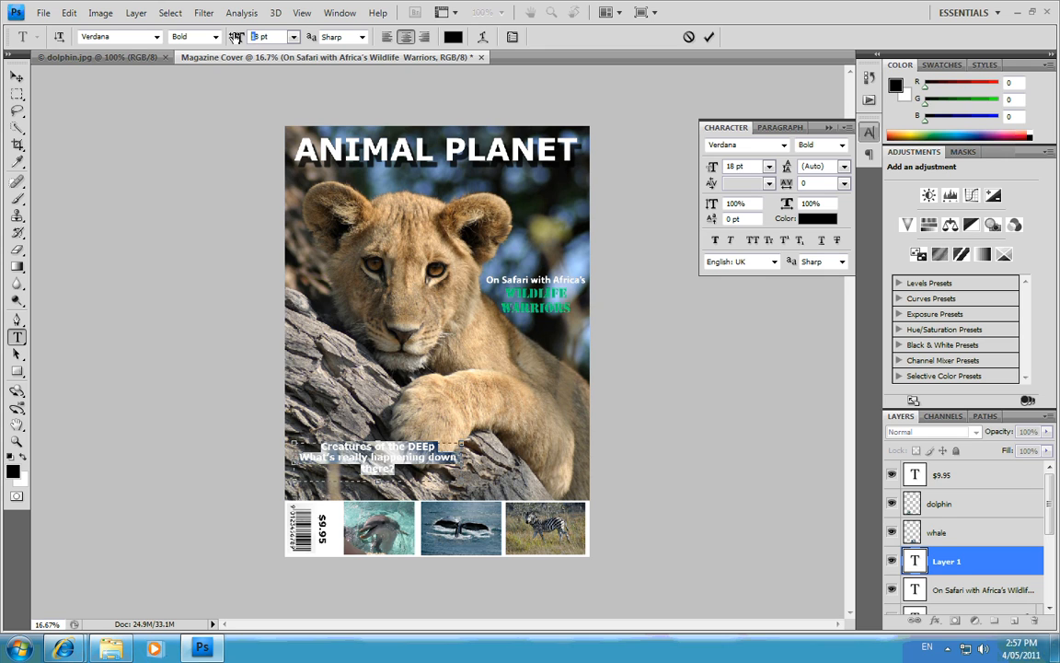
pyautogui.moveTo(237, 37); pyautogui.dragTo(236, 37)
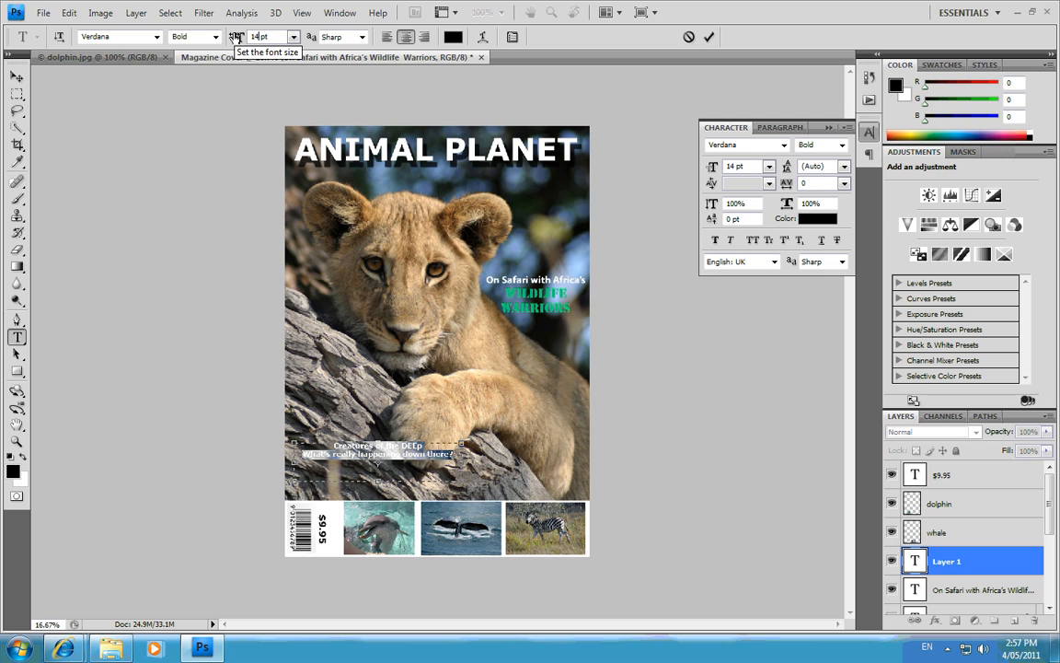
# - Left-align the Creatures of the DEEp text and shorten its text box to fit the two lines
pyautogui.click(387, 38)
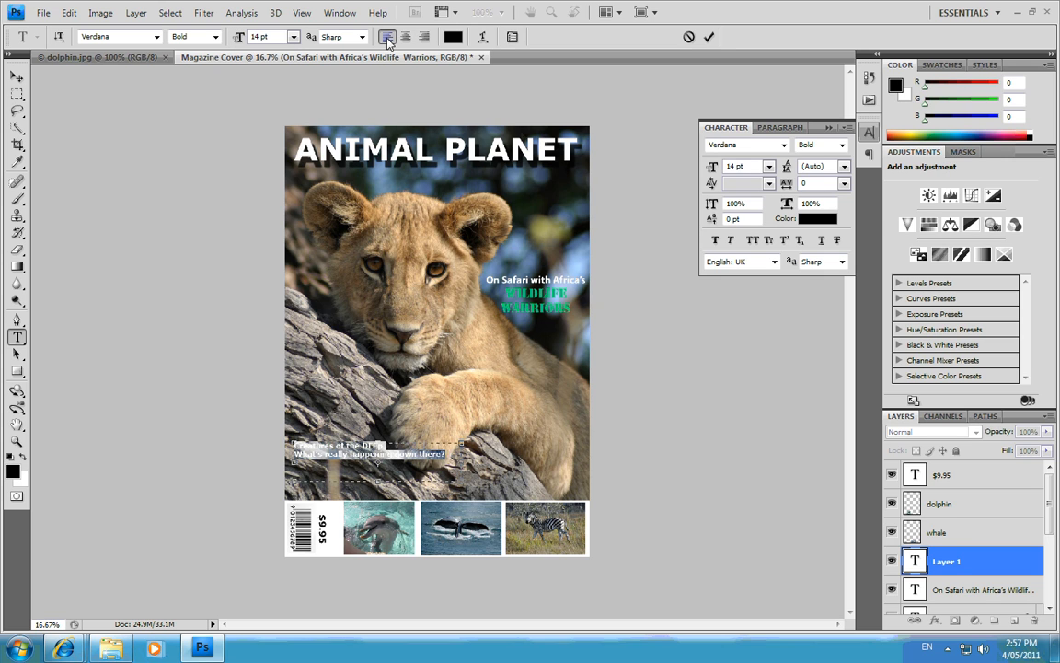
pyautogui.moveTo(377, 482); pyautogui.dragTo(379, 468)
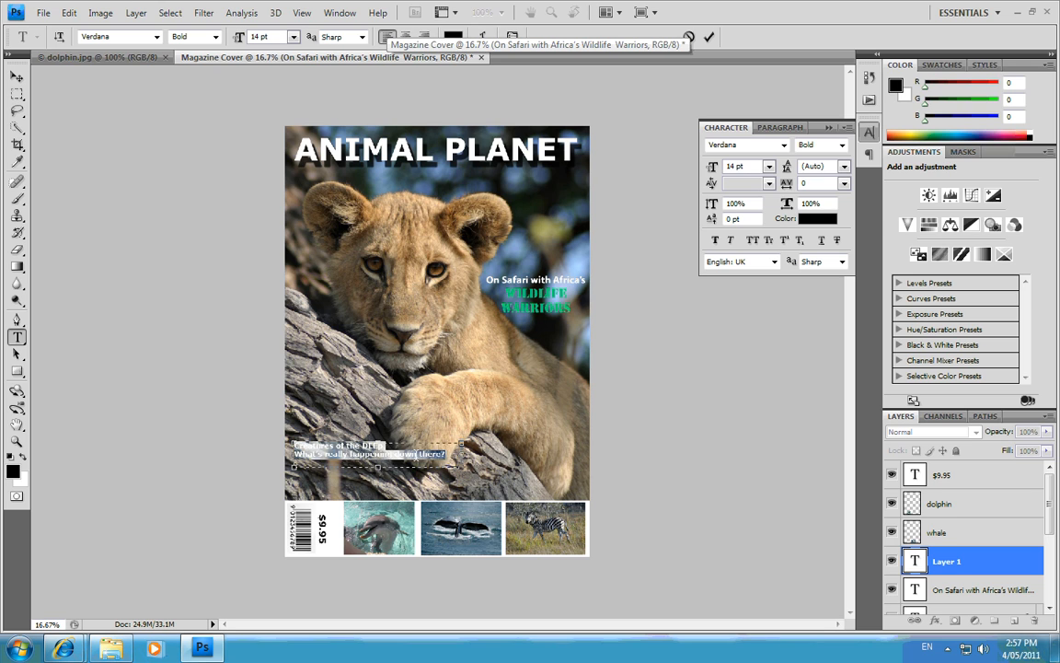
# - Colour all the Creatures of the DEEp text white and commit the text
pyautogui.click(415, 455)
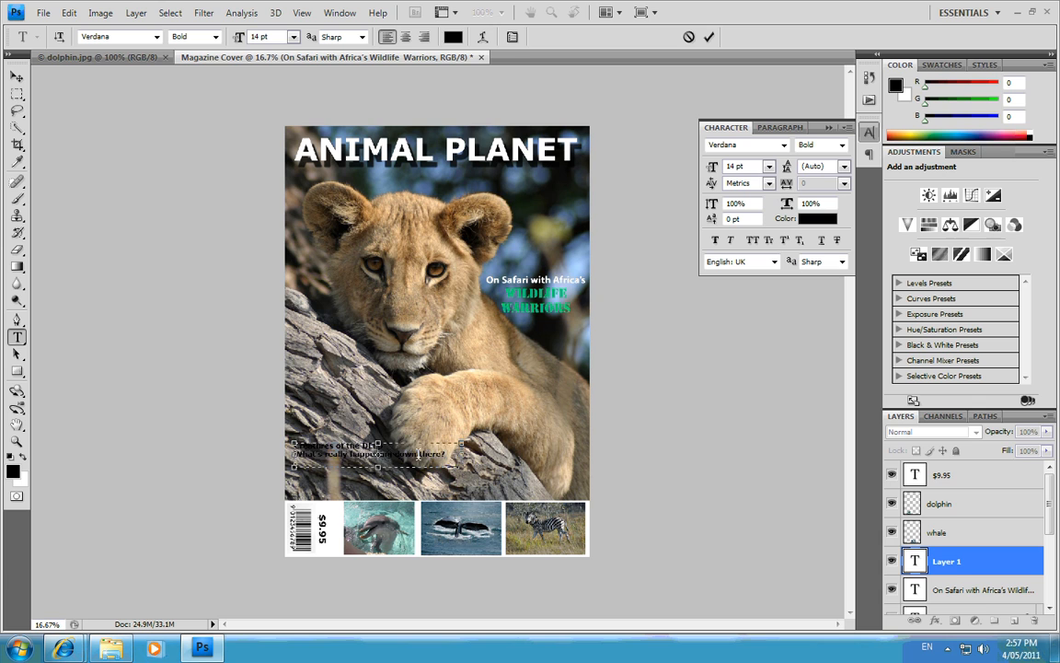
pyautogui.hotkey('ctrl', 'a')
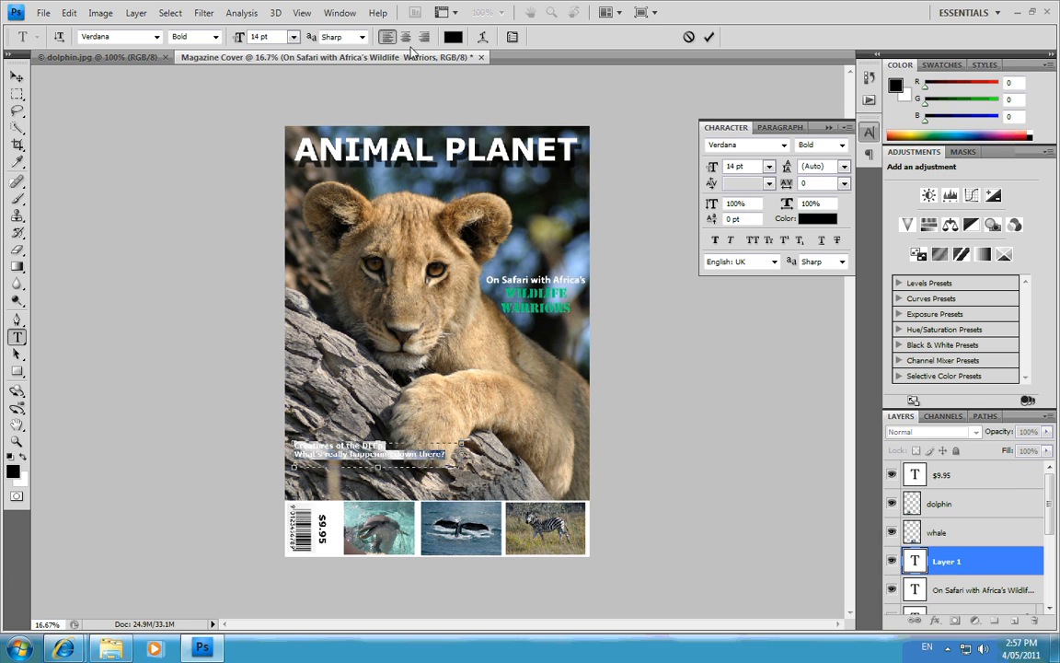
pyautogui.click(451, 38)
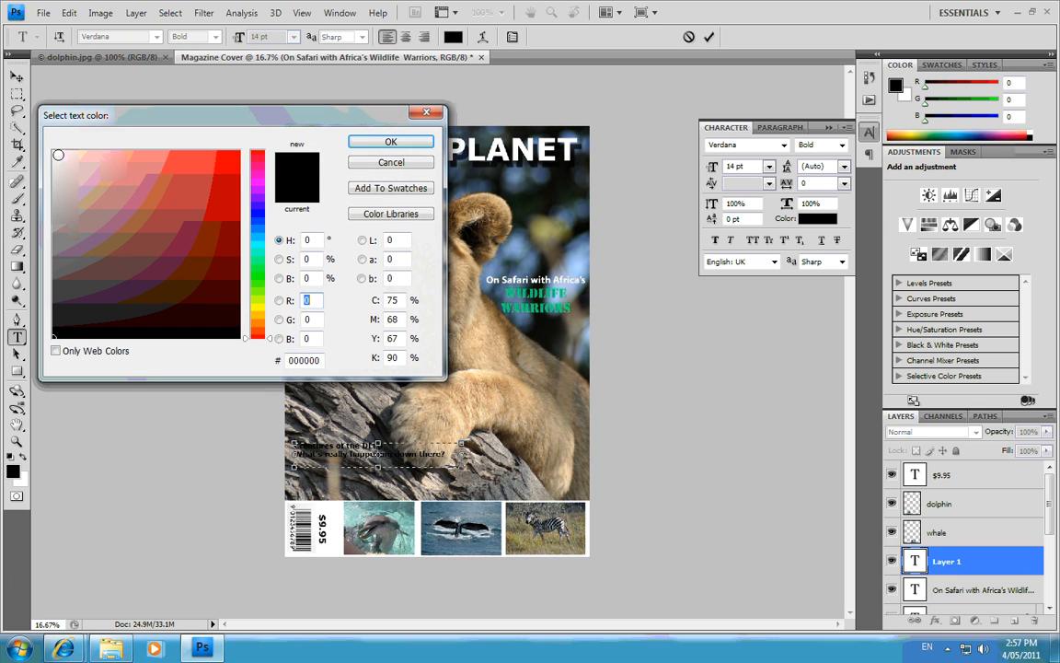
pyautogui.click(53, 154)
pyautogui.click(355, 143)
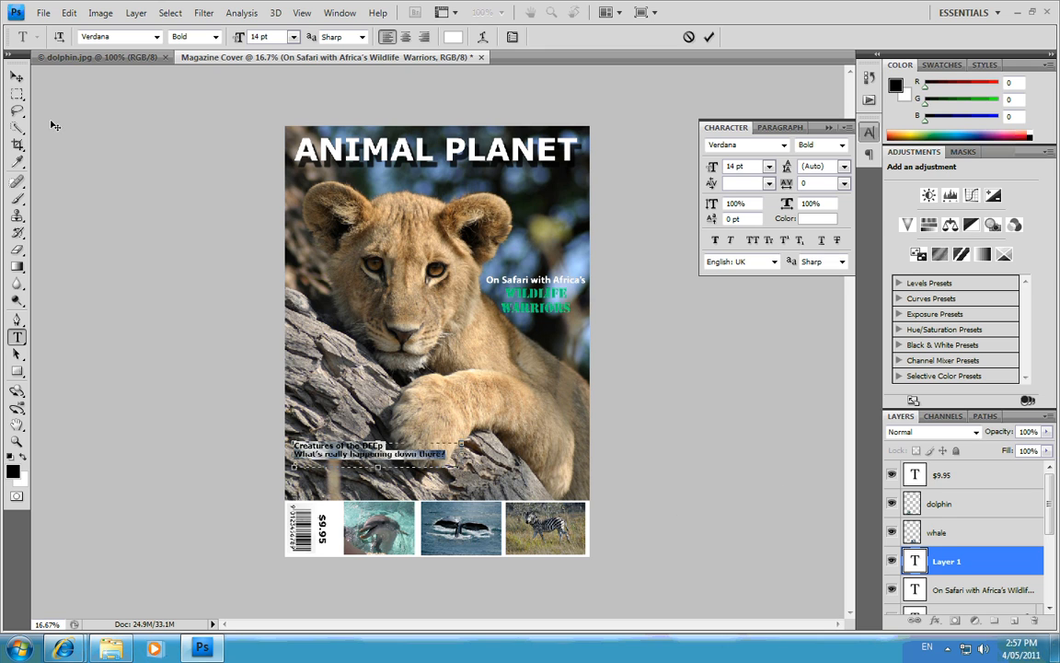
pyautogui.click(18, 80)
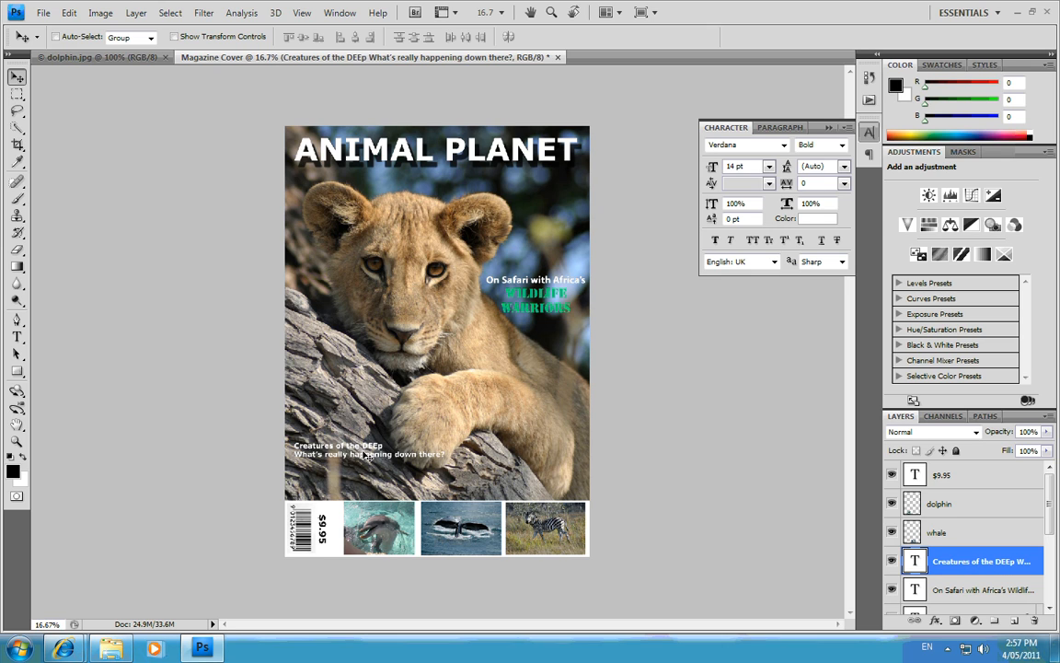
# - Add a 13 px outside stroke in dark blue, hex value 070731, to the Creatures of the DEEp text layer
pyautogui.click(936, 622)
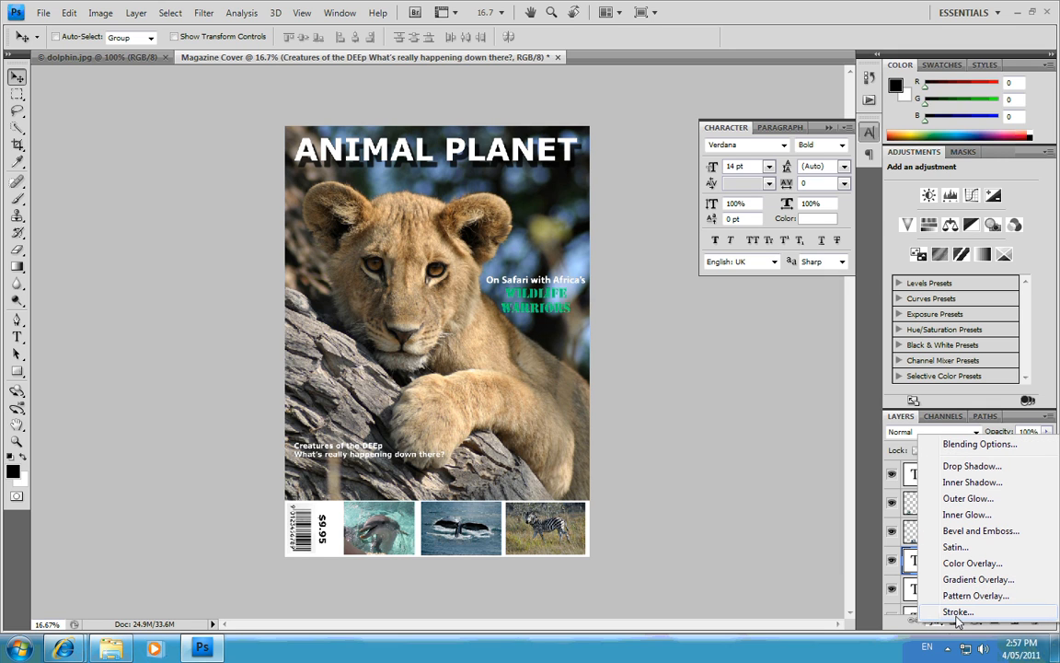
pyautogui.click(958, 613)
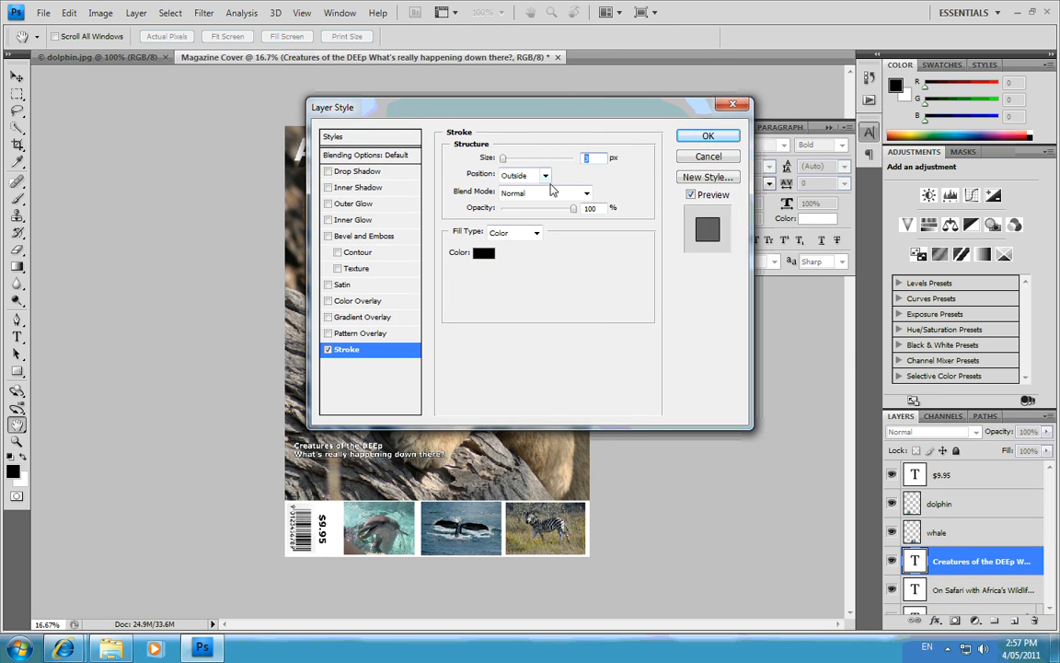
pyautogui.write('13')
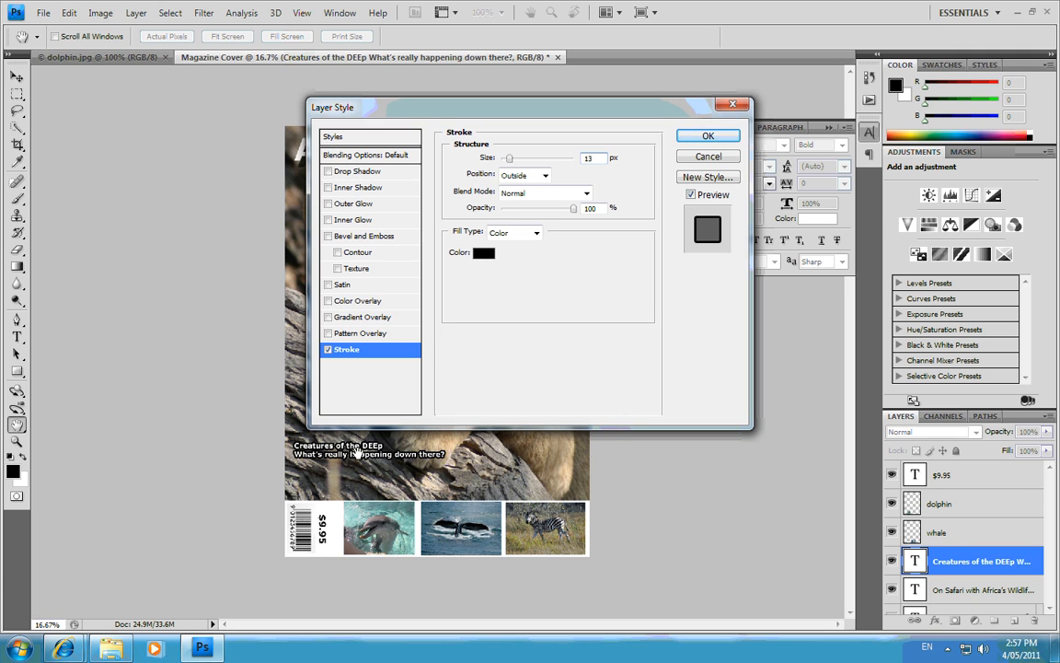
pyautogui.click(483, 255)
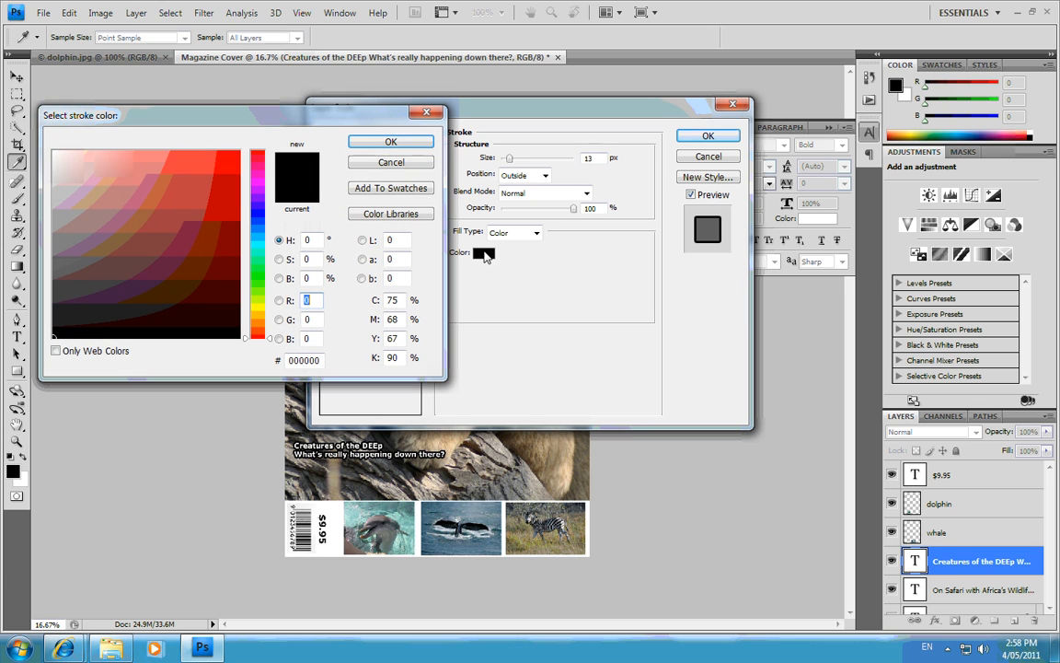
pyautogui.click(254, 212)
pyautogui.moveTo(217, 275); pyautogui.dragTo(210, 302)
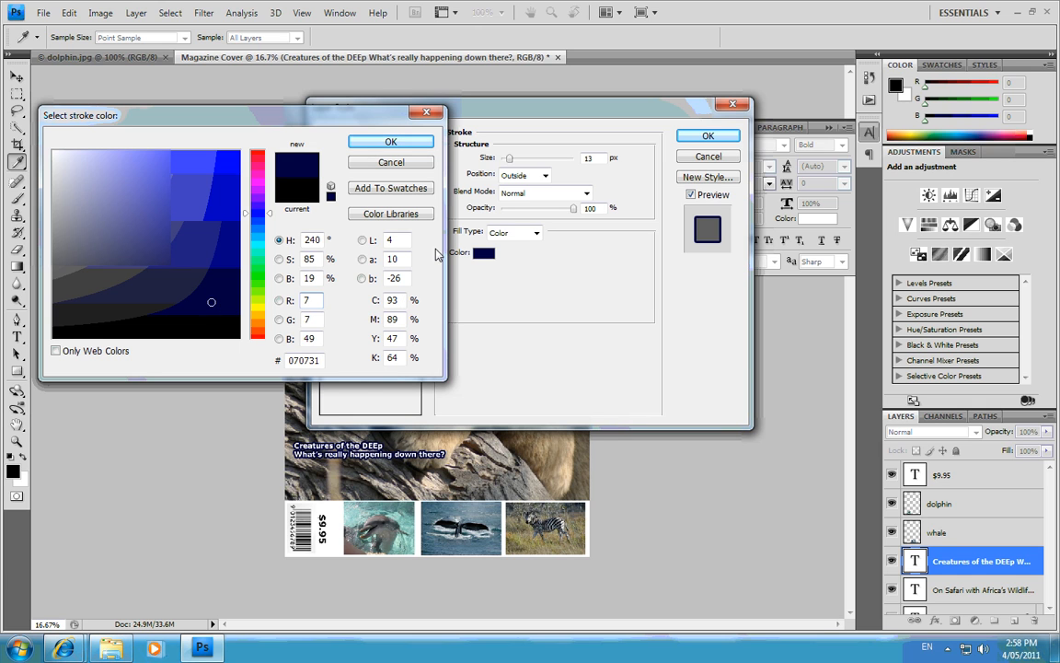
pyautogui.click(390, 141)
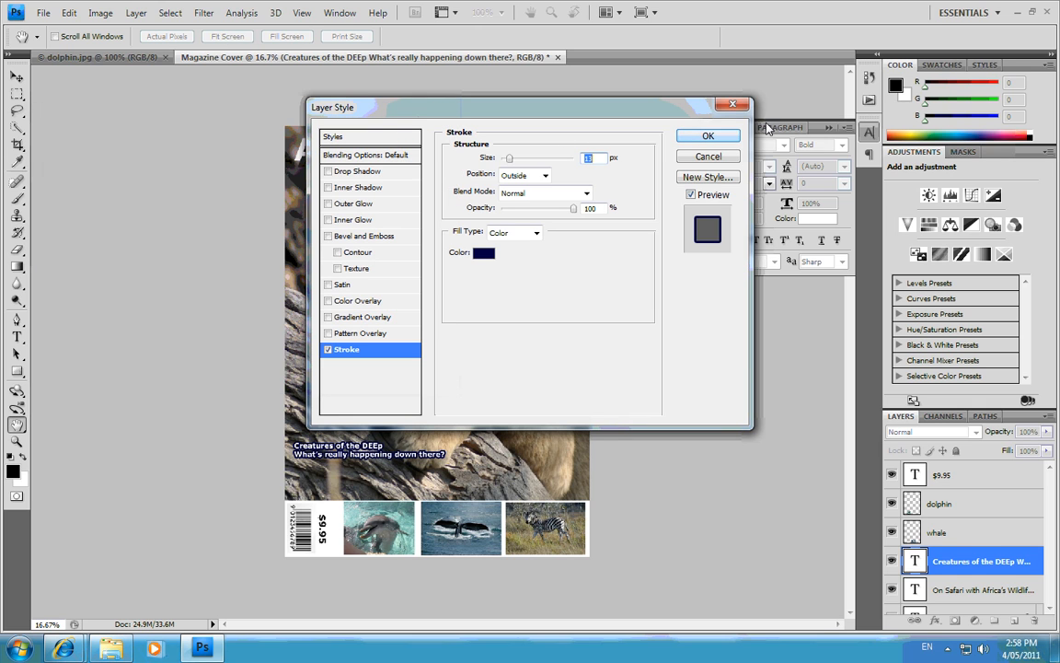
pyautogui.click(708, 135)
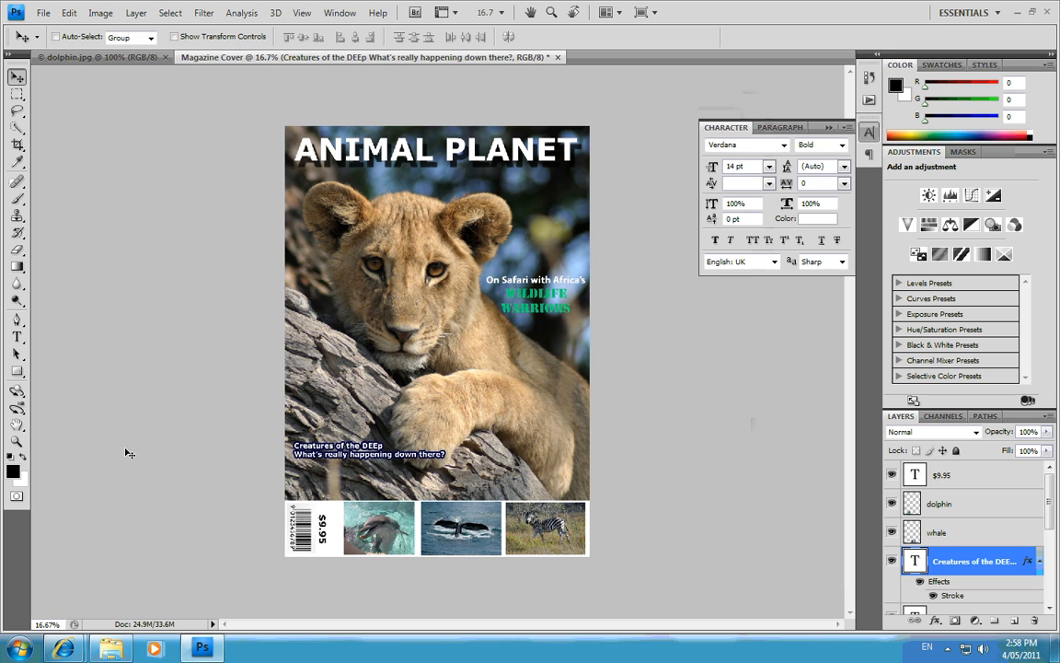
# - Correct DEEp to DEEP in the headline and move the text down to just above the barcode strip
pyautogui.click(17, 337)
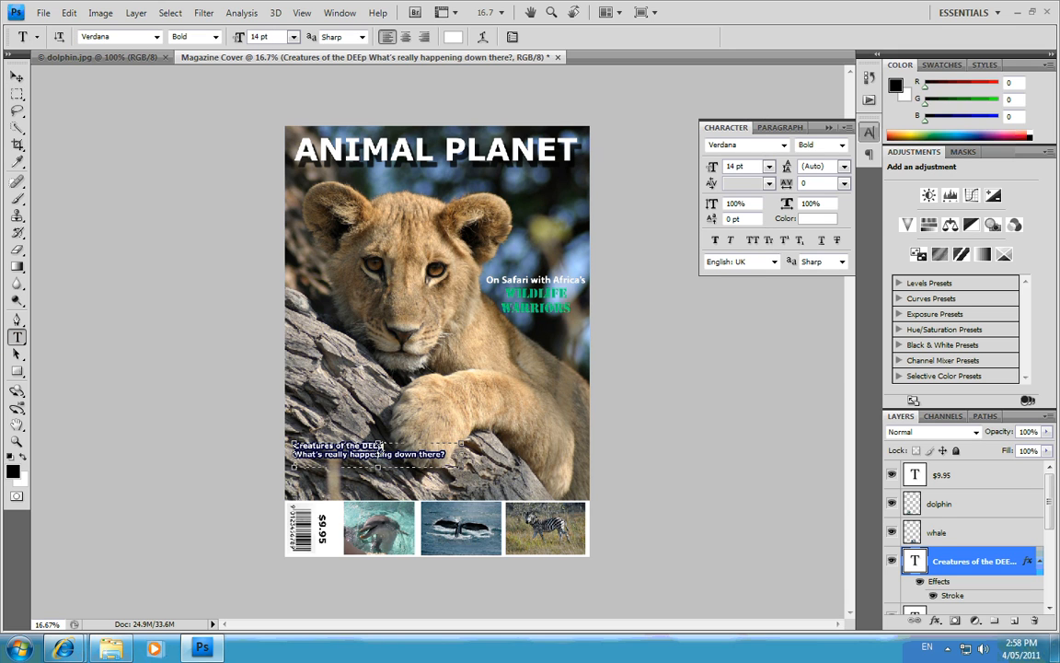
pyautogui.click(381, 445)
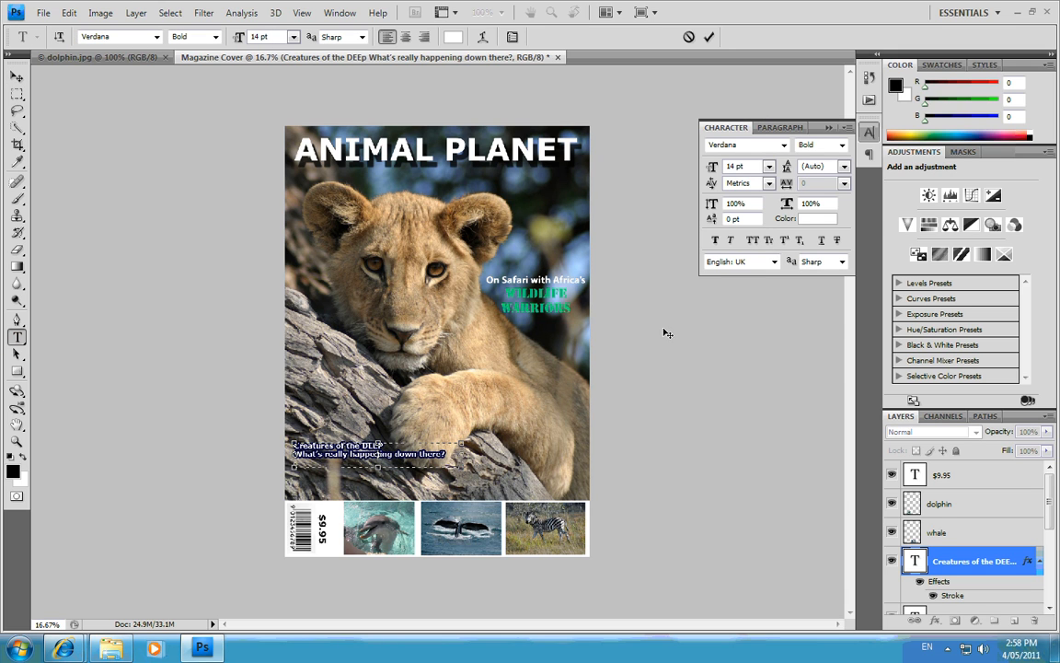
pyautogui.click(17, 77)
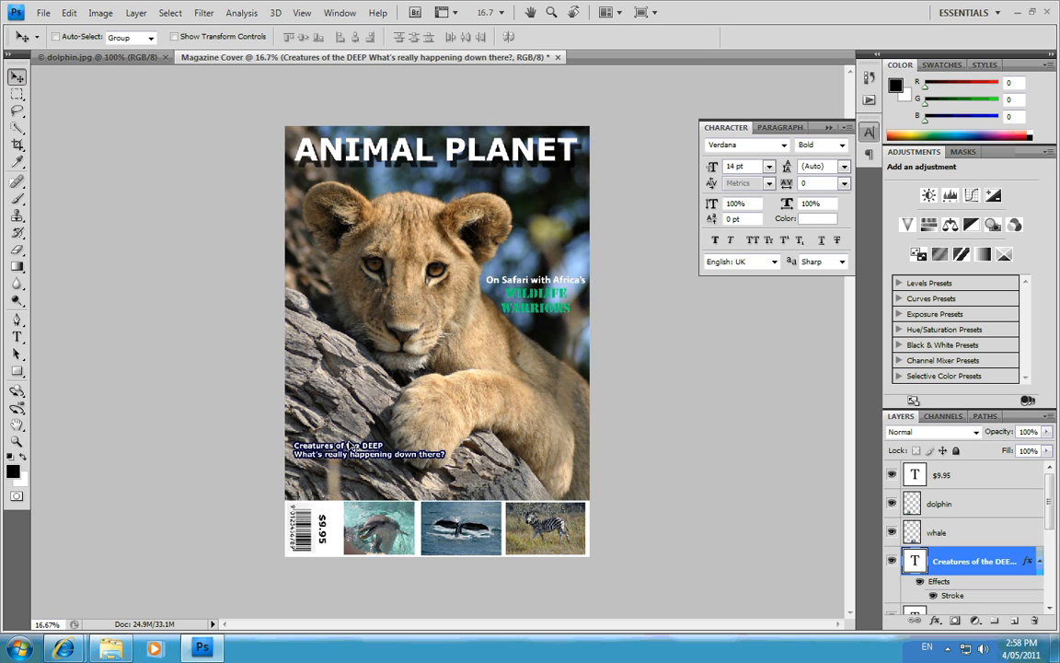
pyautogui.moveTo(346, 455); pyautogui.dragTo(344, 483)
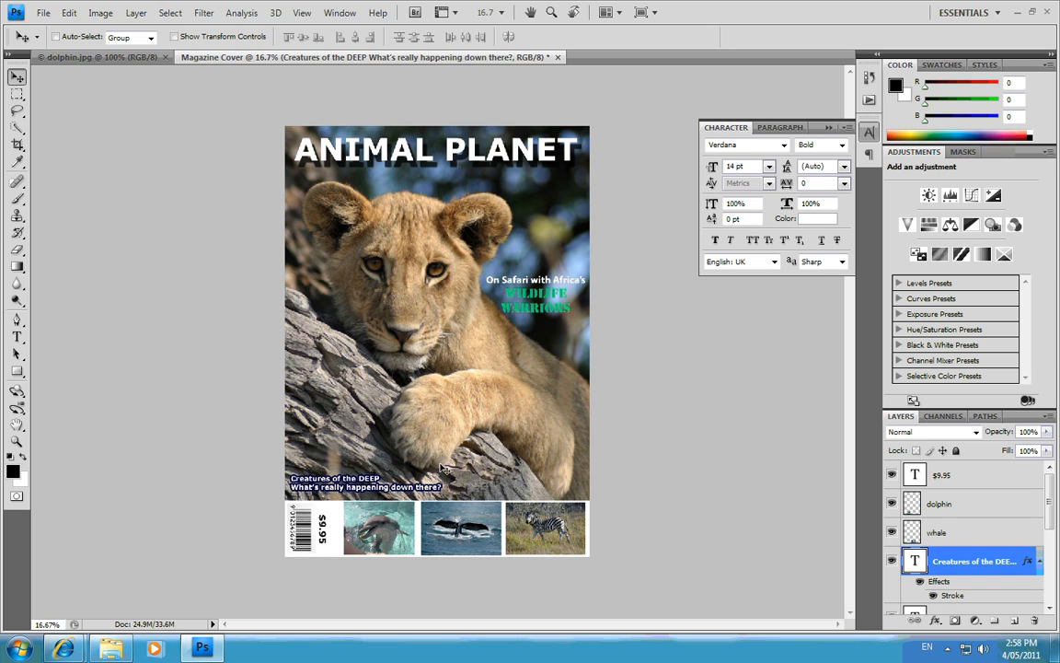
# - Add a text box over the log at the cover's left edge reading TOP 10 and, on a new line, World's Most DEADLY Animals
pyautogui.click(16, 335)
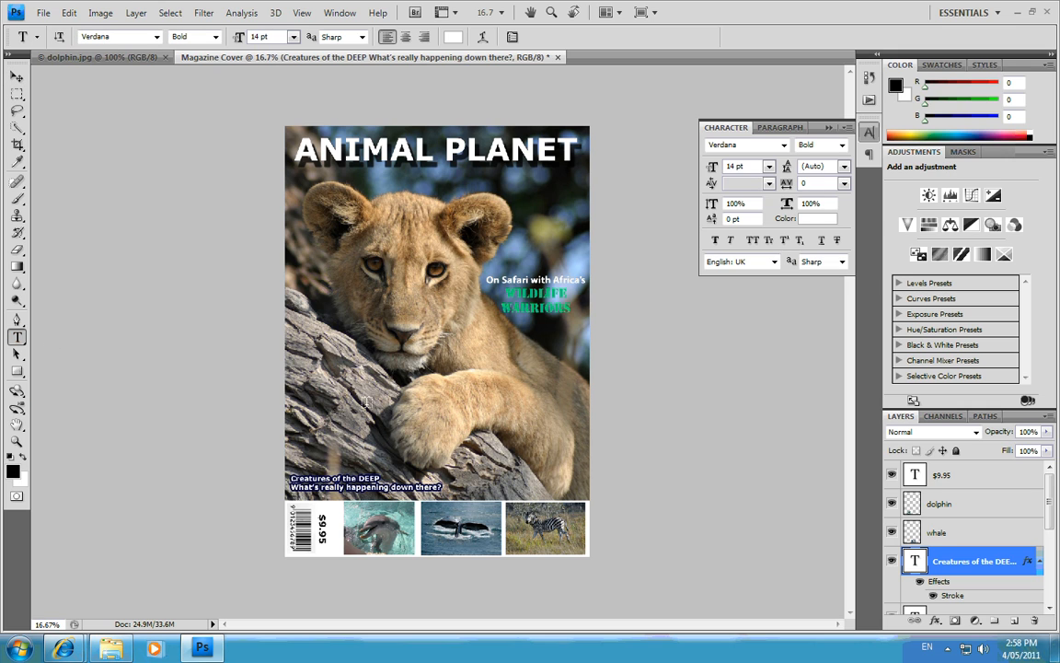
pyautogui.moveTo(291, 391); pyautogui.dragTo(428, 437)
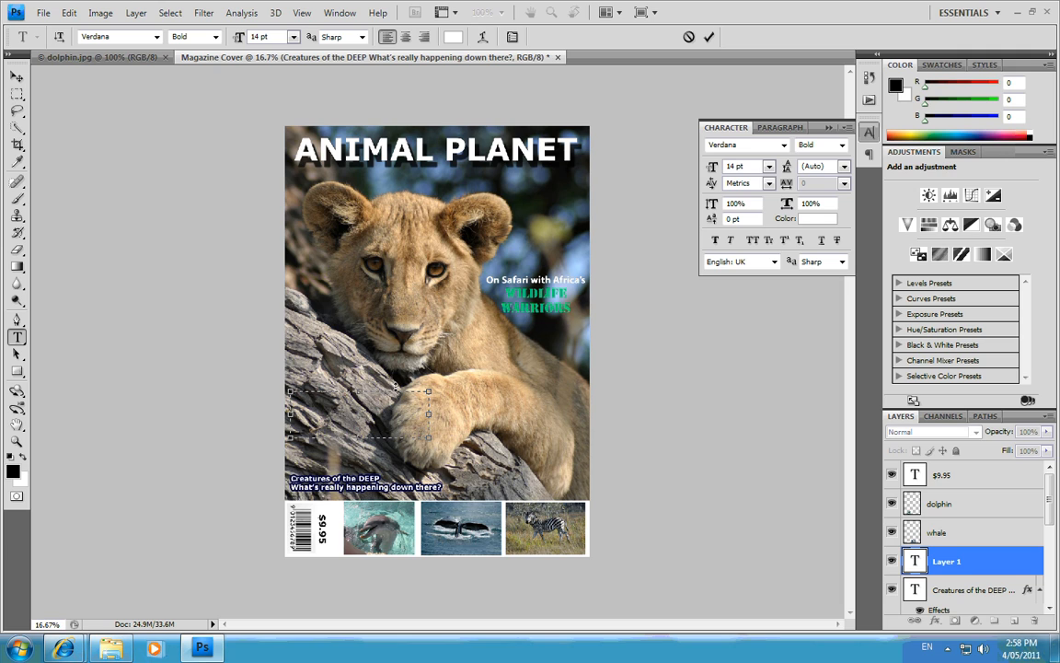
pyautogui.write('OP 10')
pyautogui.press('Return')
pyautogui.write("World's Most DEADLY Animals")
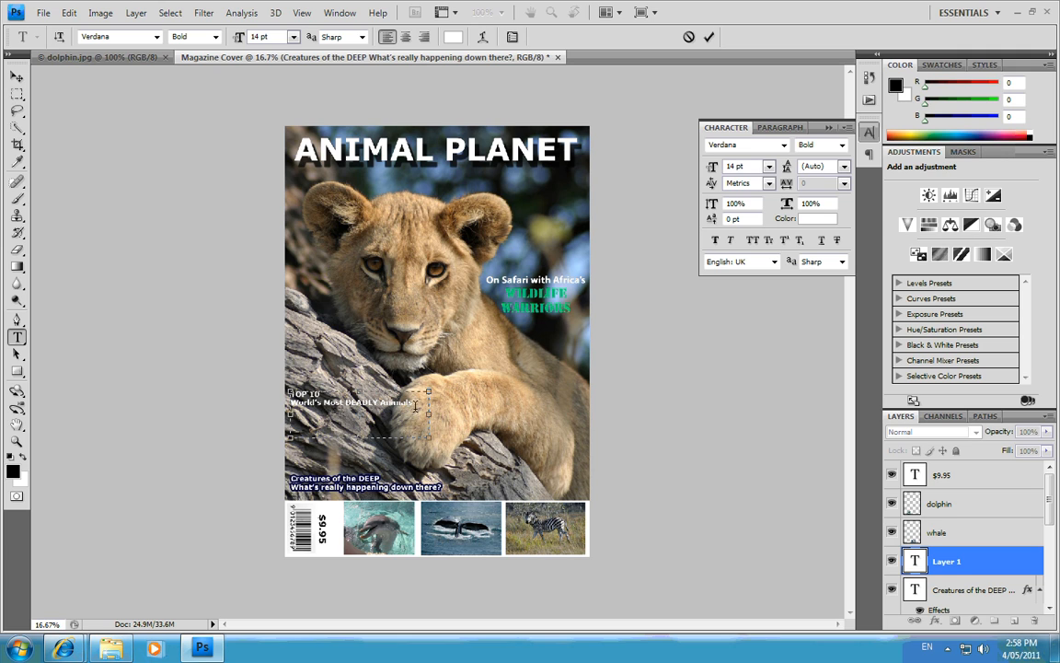
# - Set the size of the line TOP 10 to 24 pt
pyautogui.moveTo(326, 397); pyautogui.dragTo(276, 393)
pyautogui.click(271, 34)
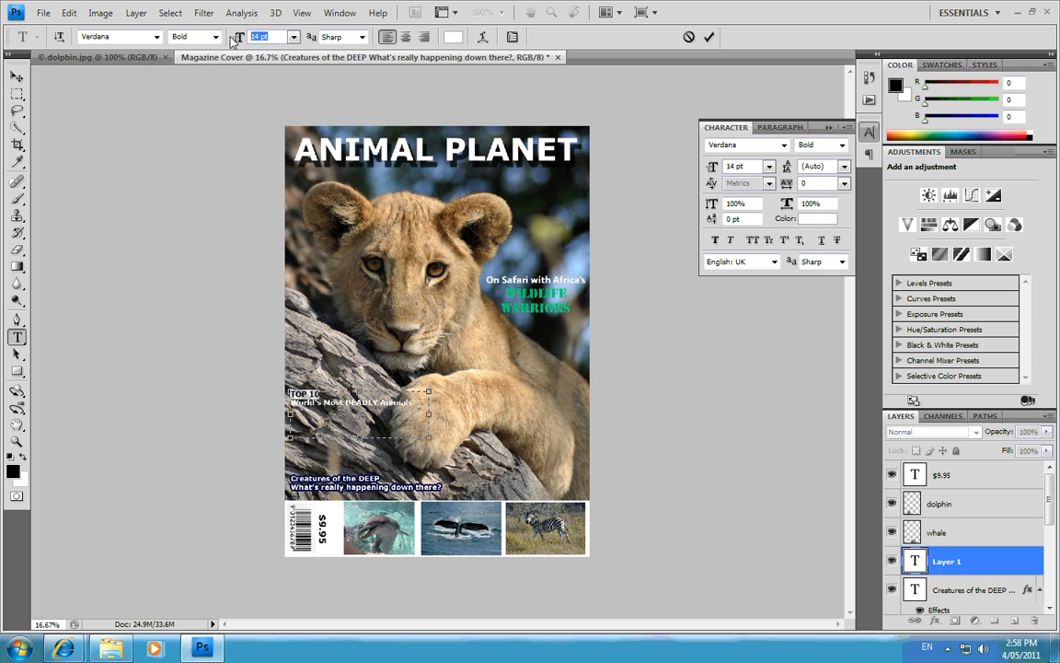
pyautogui.write('24')
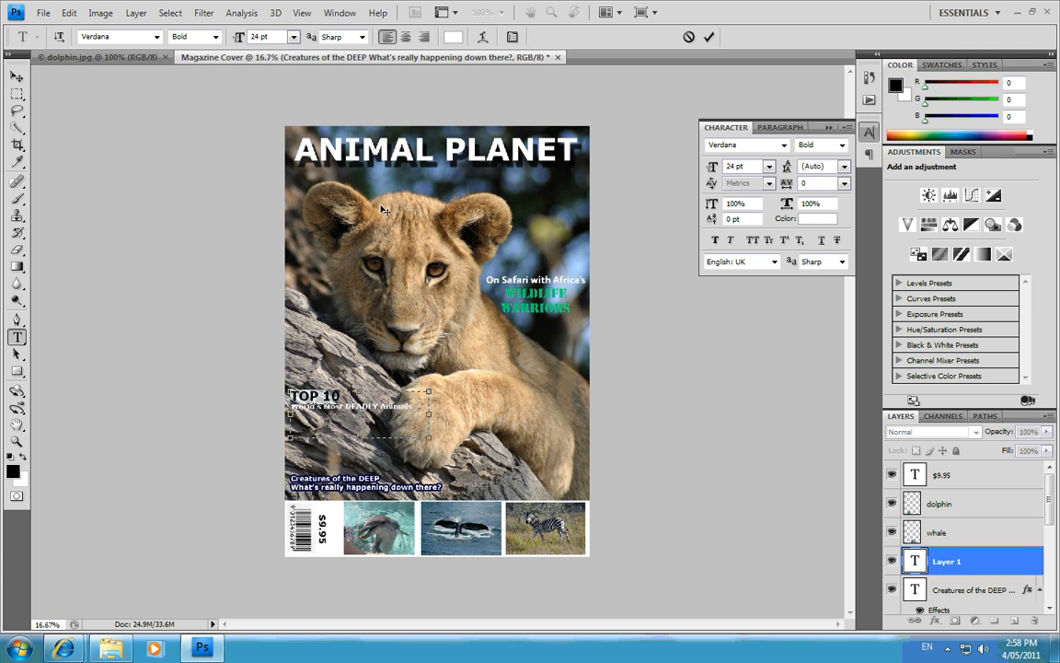
# - Set the size of the line World's Most DEADLY Animals to 16 pt
pyautogui.moveTo(416, 410); pyautogui.dragTo(285, 409)
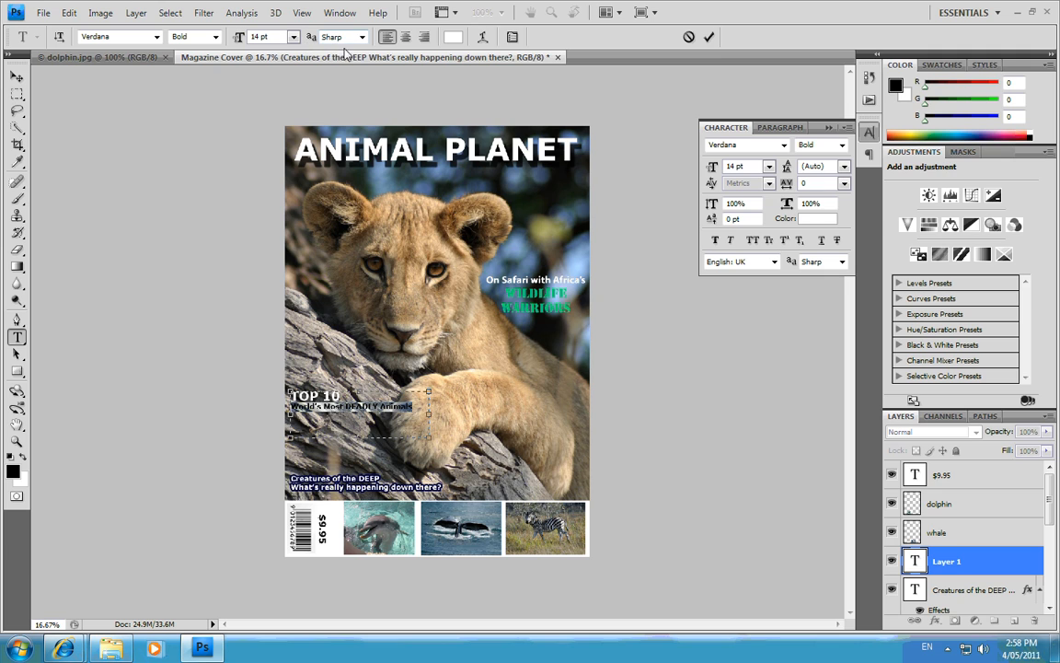
pyautogui.click(273, 39)
pyautogui.write('16')
pyautogui.press('Return')
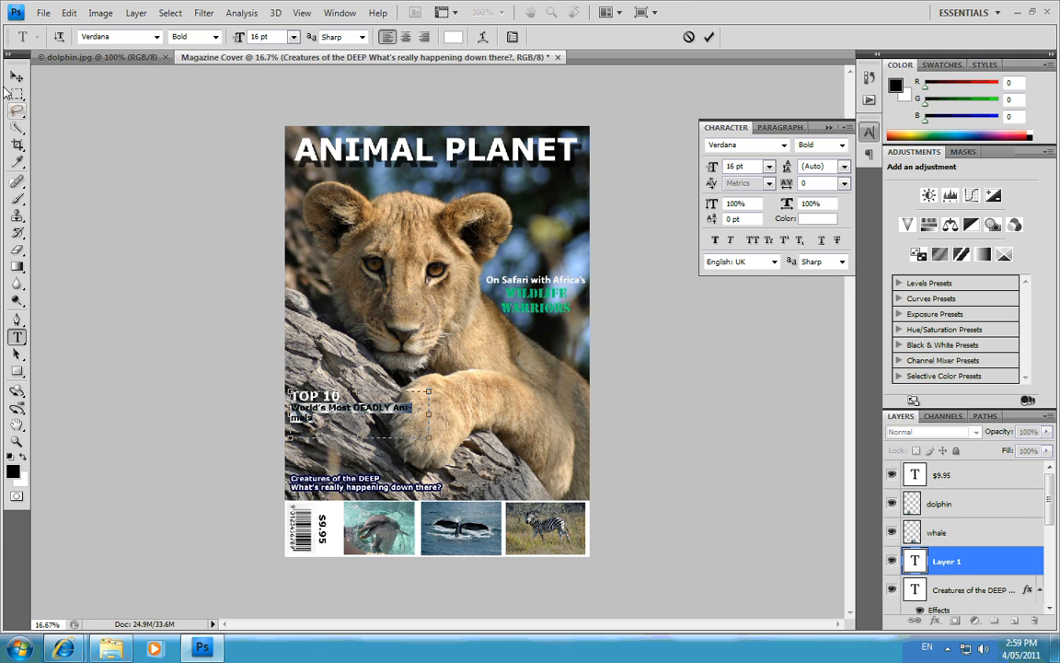
pyautogui.click(429, 417)
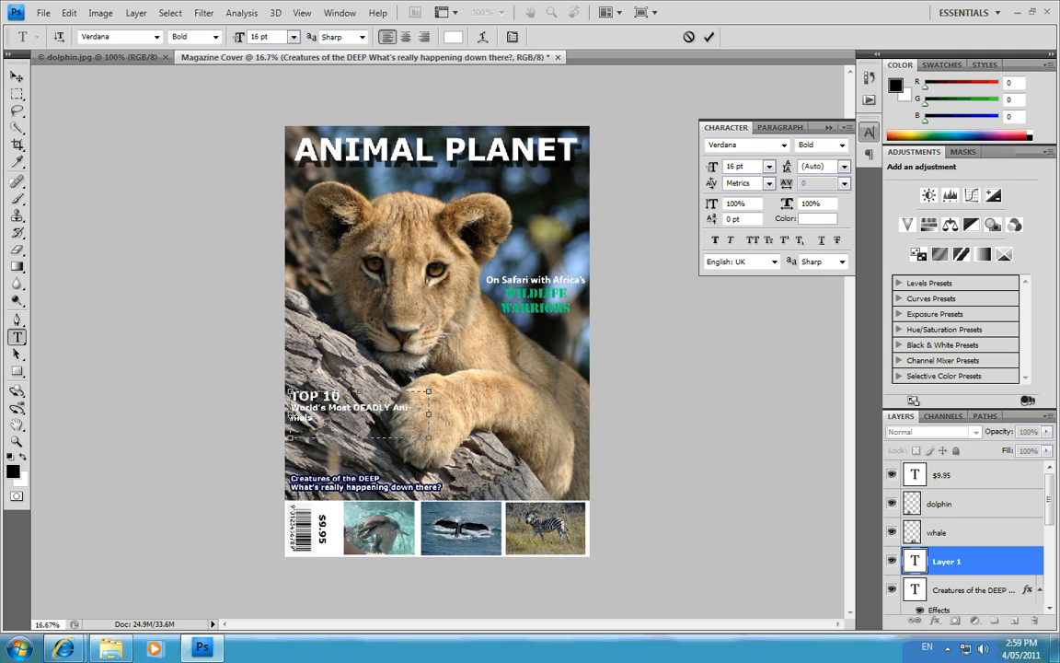
# - Fit World's Most DEADLY Animals on one line and move the TOP 10 text down to just above the Creatures of the DEEP headline
pyautogui.press('BackSpace')
pyautogui.press('BackSpace')
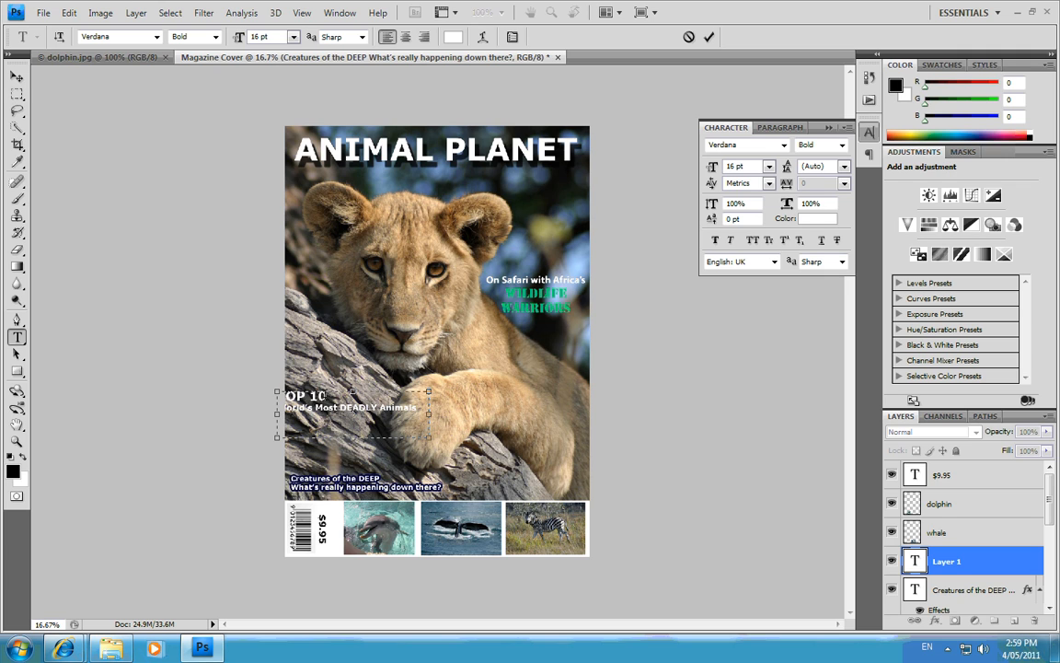
pyautogui.click(17, 76)
pyautogui.moveTo(318, 407); pyautogui.dragTo(332, 458)
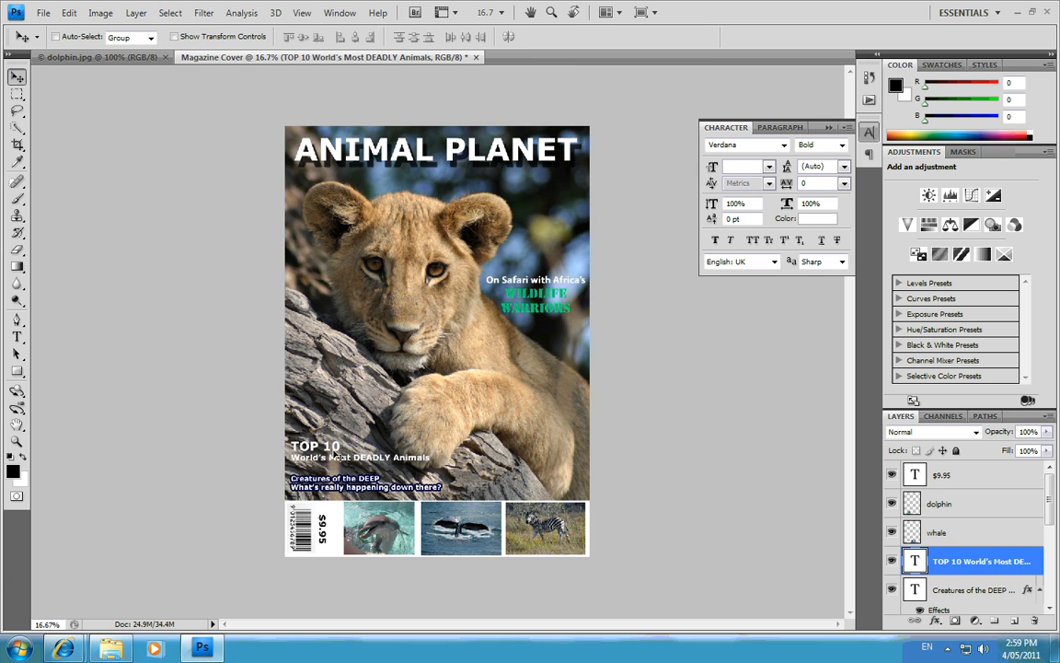
# - Colour the word DEADLY bright red in the World's Most DEADLY Animals line
pyautogui.click(16, 337)
pyautogui.click(393, 457)
pyautogui.moveTo(390, 457); pyautogui.dragTo(363, 457)
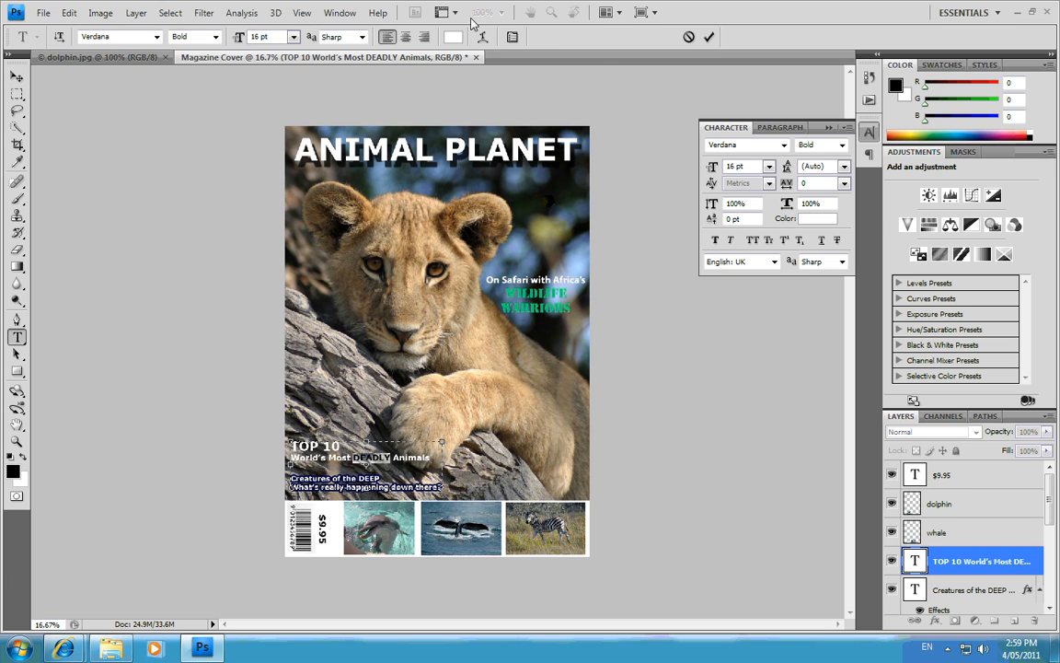
pyautogui.click(453, 36)
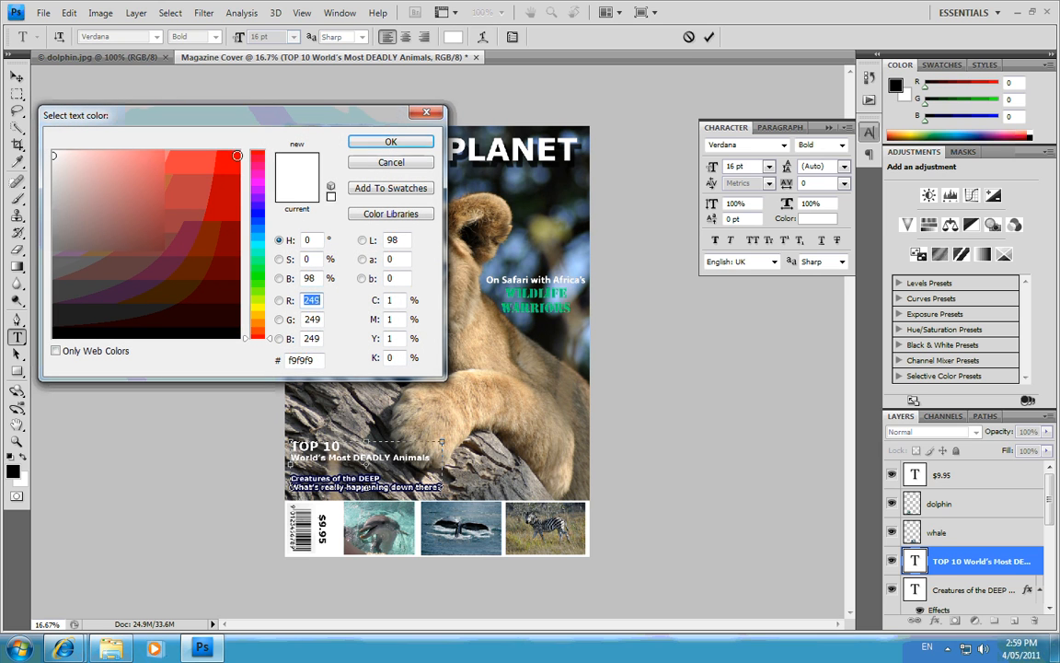
pyautogui.click(233, 156)
pyautogui.click(384, 142)
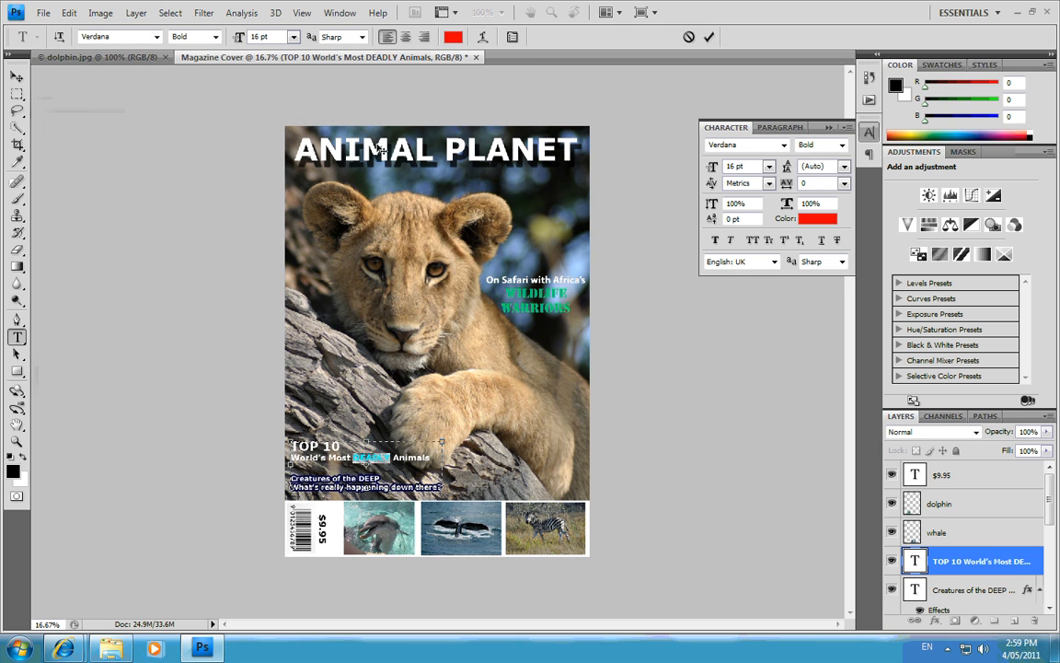
pyautogui.click(18, 79)
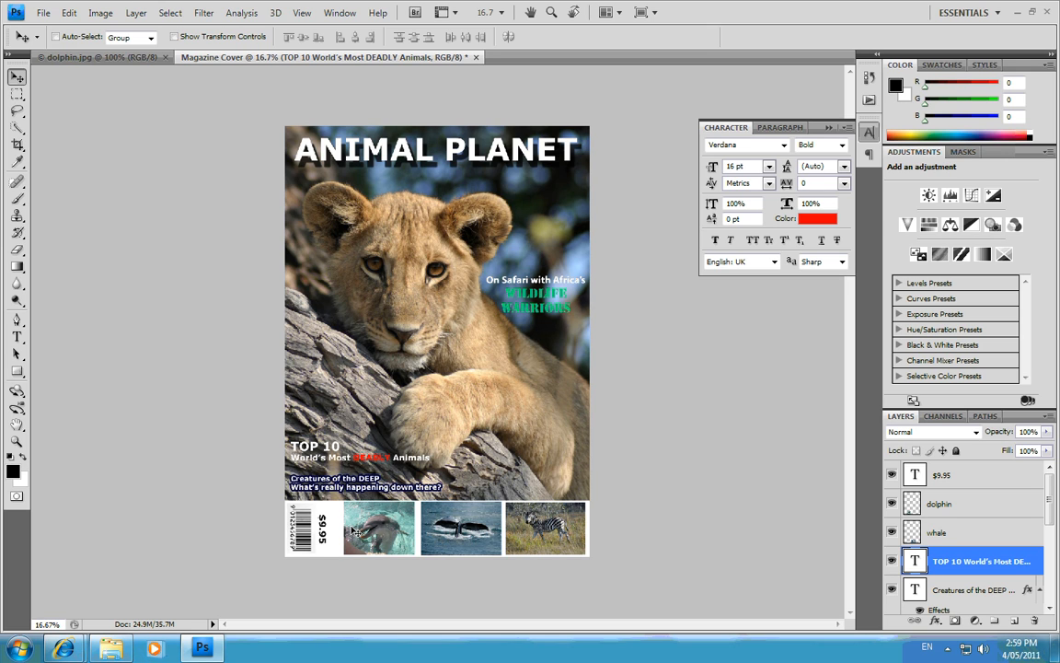
# - Save the layered cover as Magazine Cover.psd in the Tutorial folder with Maximize compatibility on
pyautogui.click(45, 14)
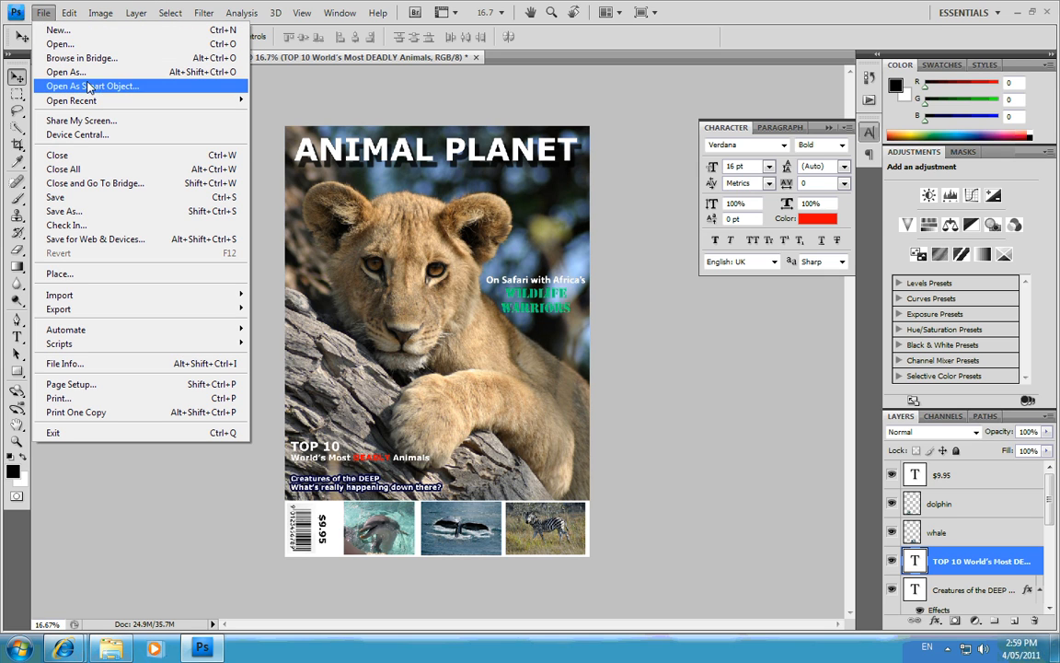
pyautogui.click(111, 213)
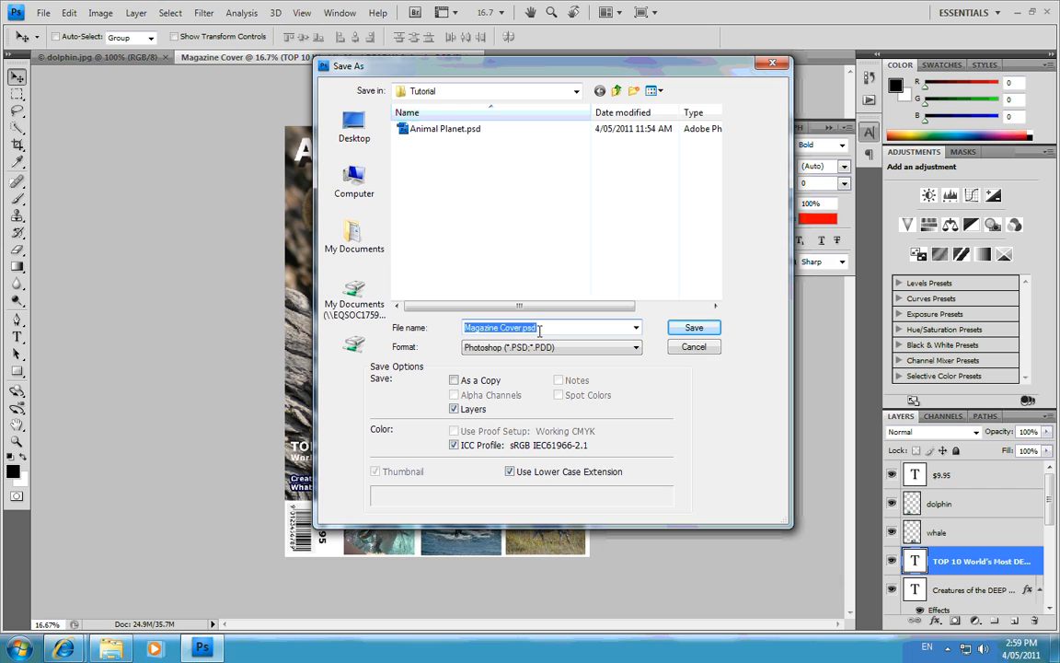
pyautogui.click(697, 329)
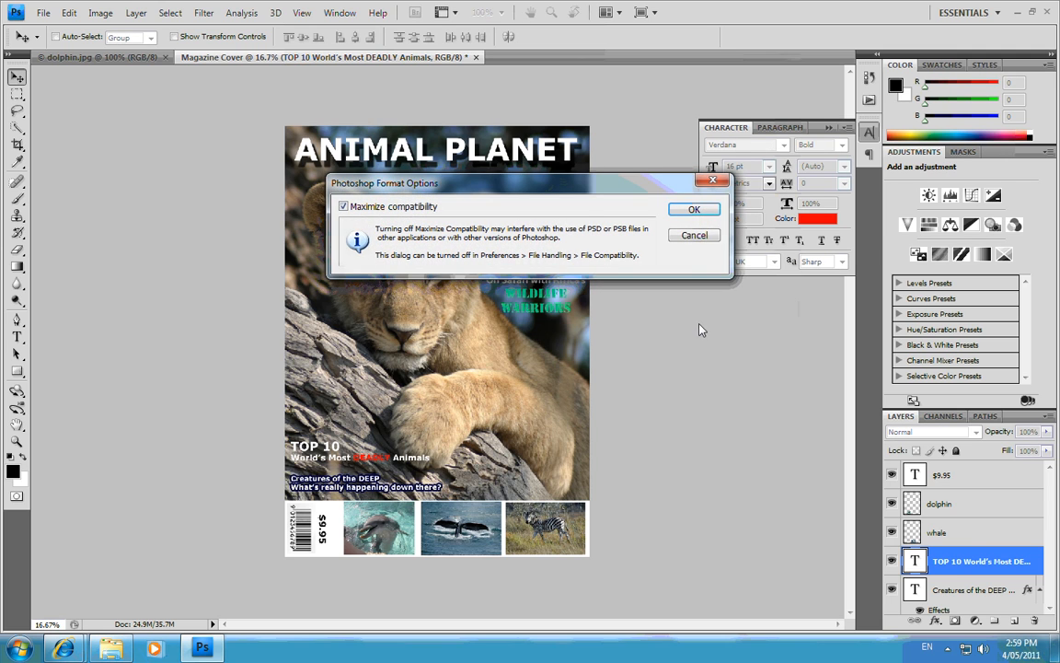
pyautogui.click(694, 210)
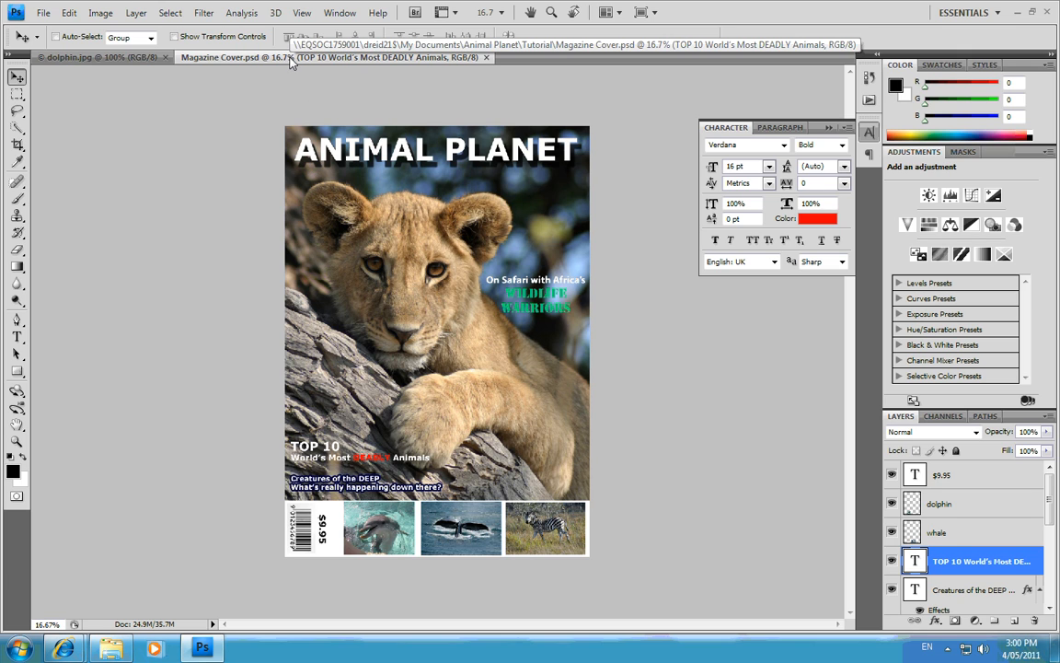
# - Save a JPEG version of the cover as Magazine Cover.jpg in the Tutorial folder, accepting the JPEG options
pyautogui.click(48, 20)
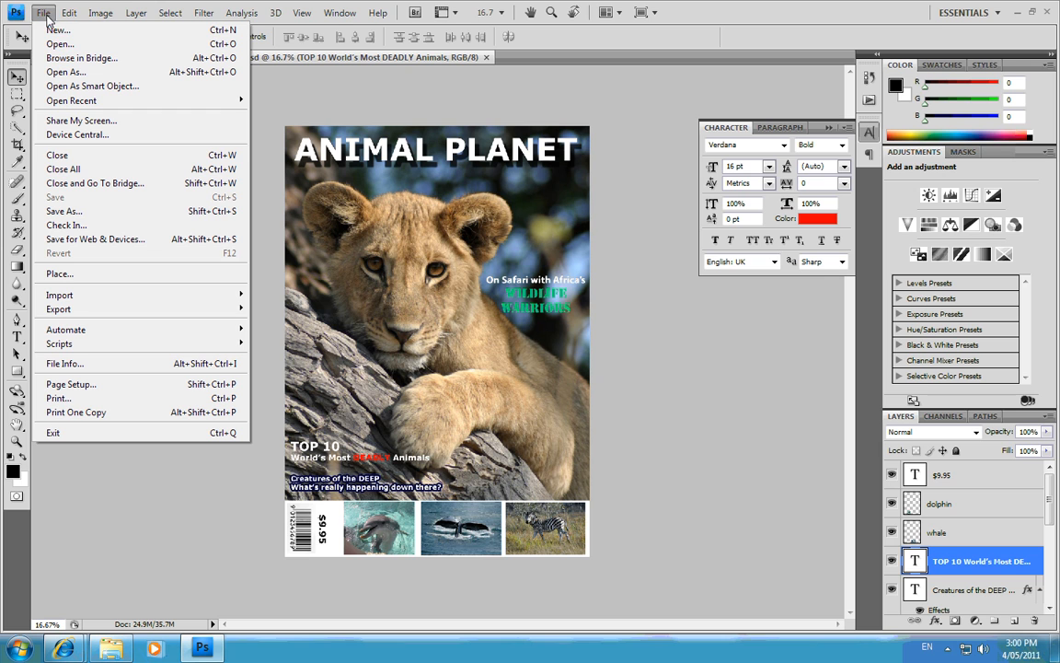
pyautogui.click(103, 214)
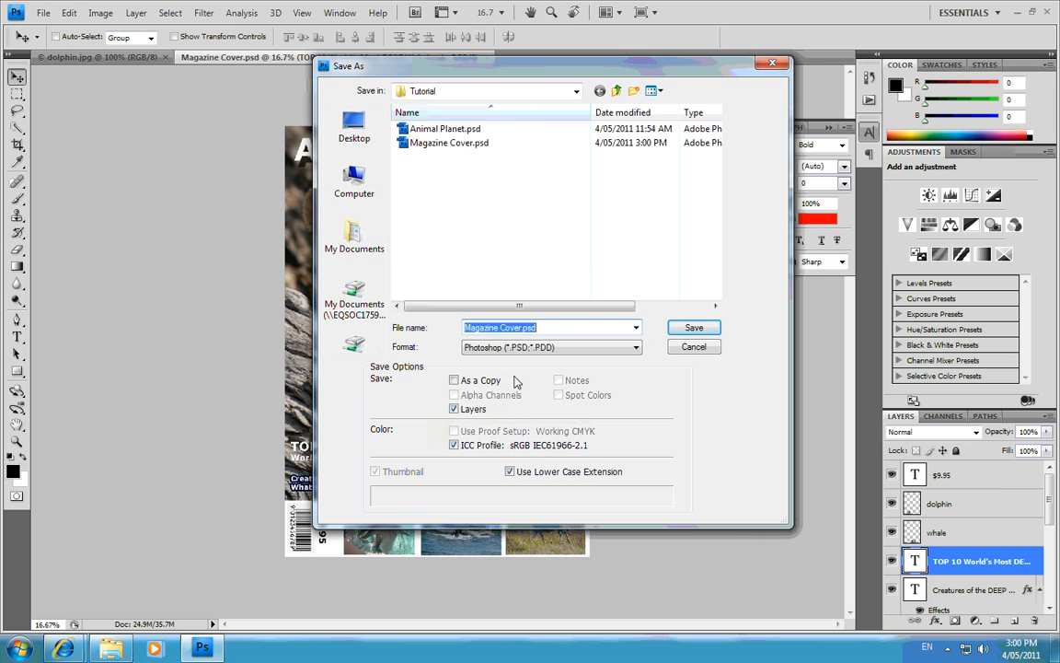
pyautogui.click(636, 348)
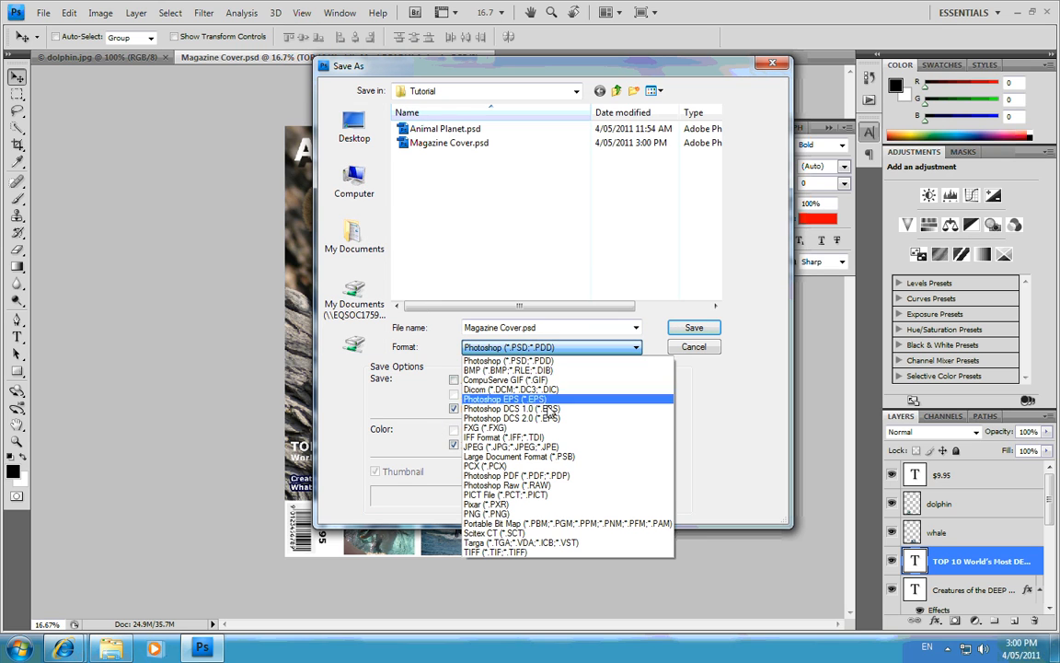
pyautogui.click(527, 448)
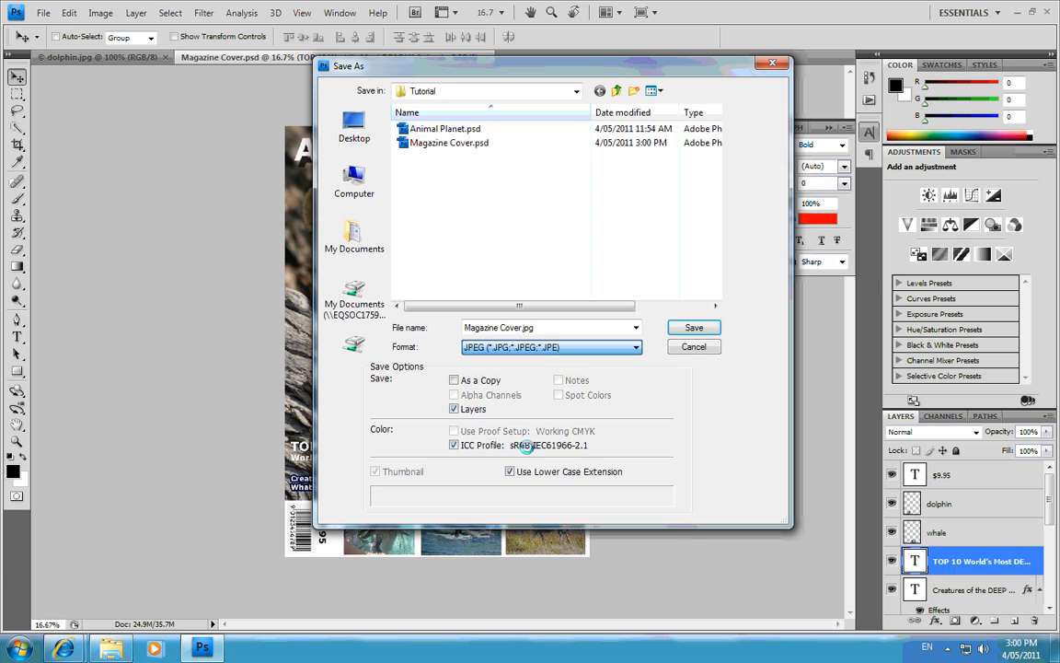
pyautogui.click(697, 329)
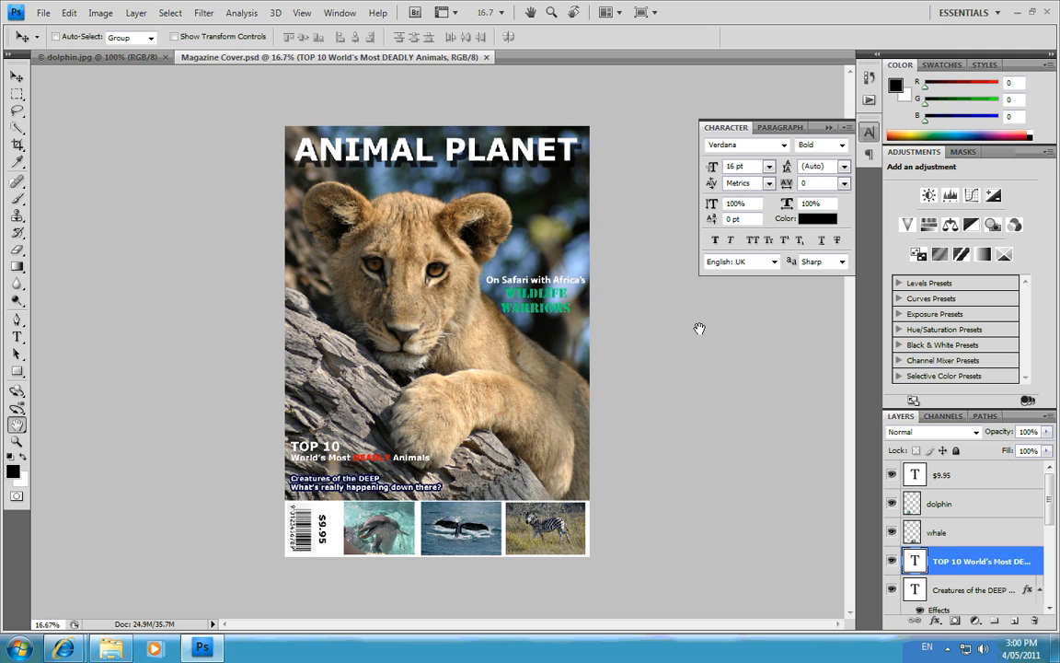
pyautogui.click(622, 171)
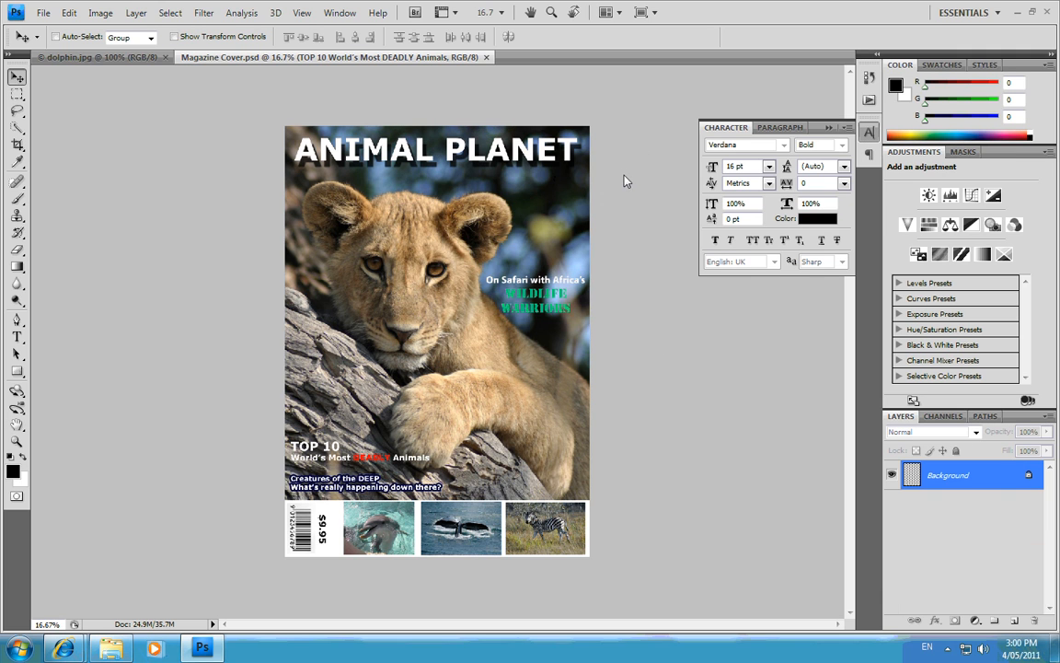